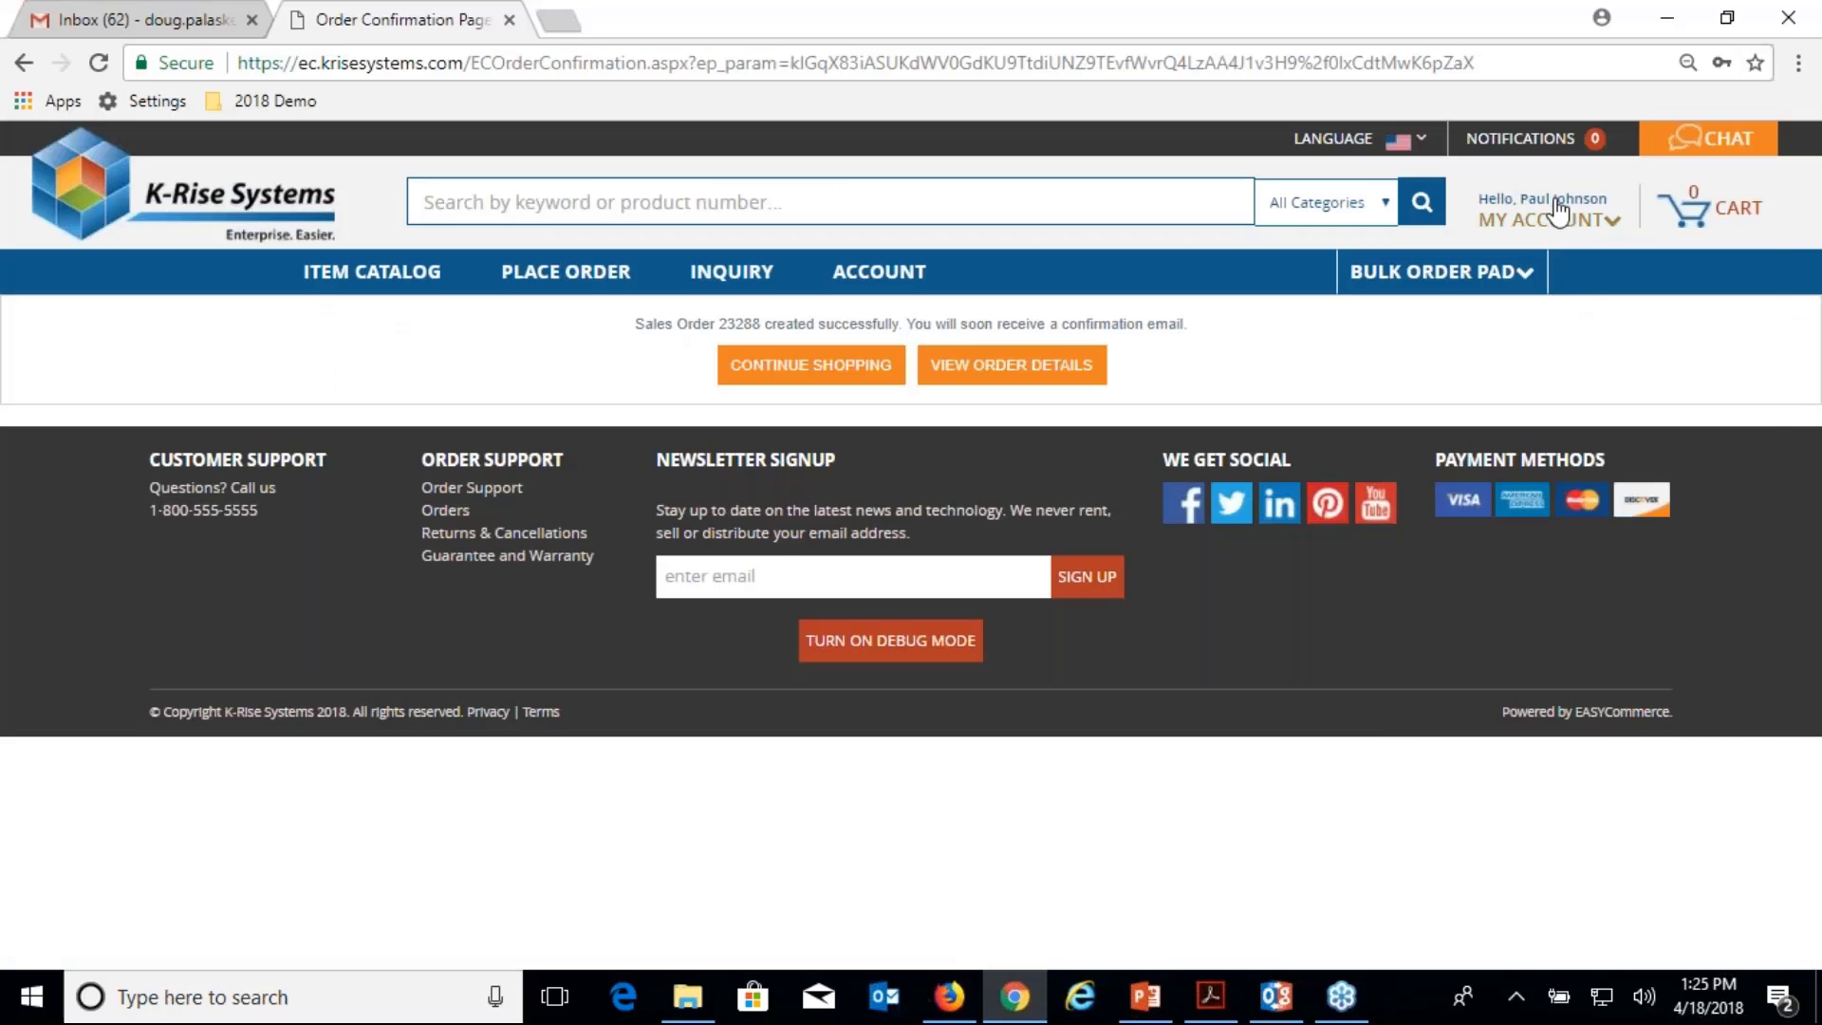
Log out of the customer account and enter 'admin' as the sign-in username.
left_click(1696, 220)
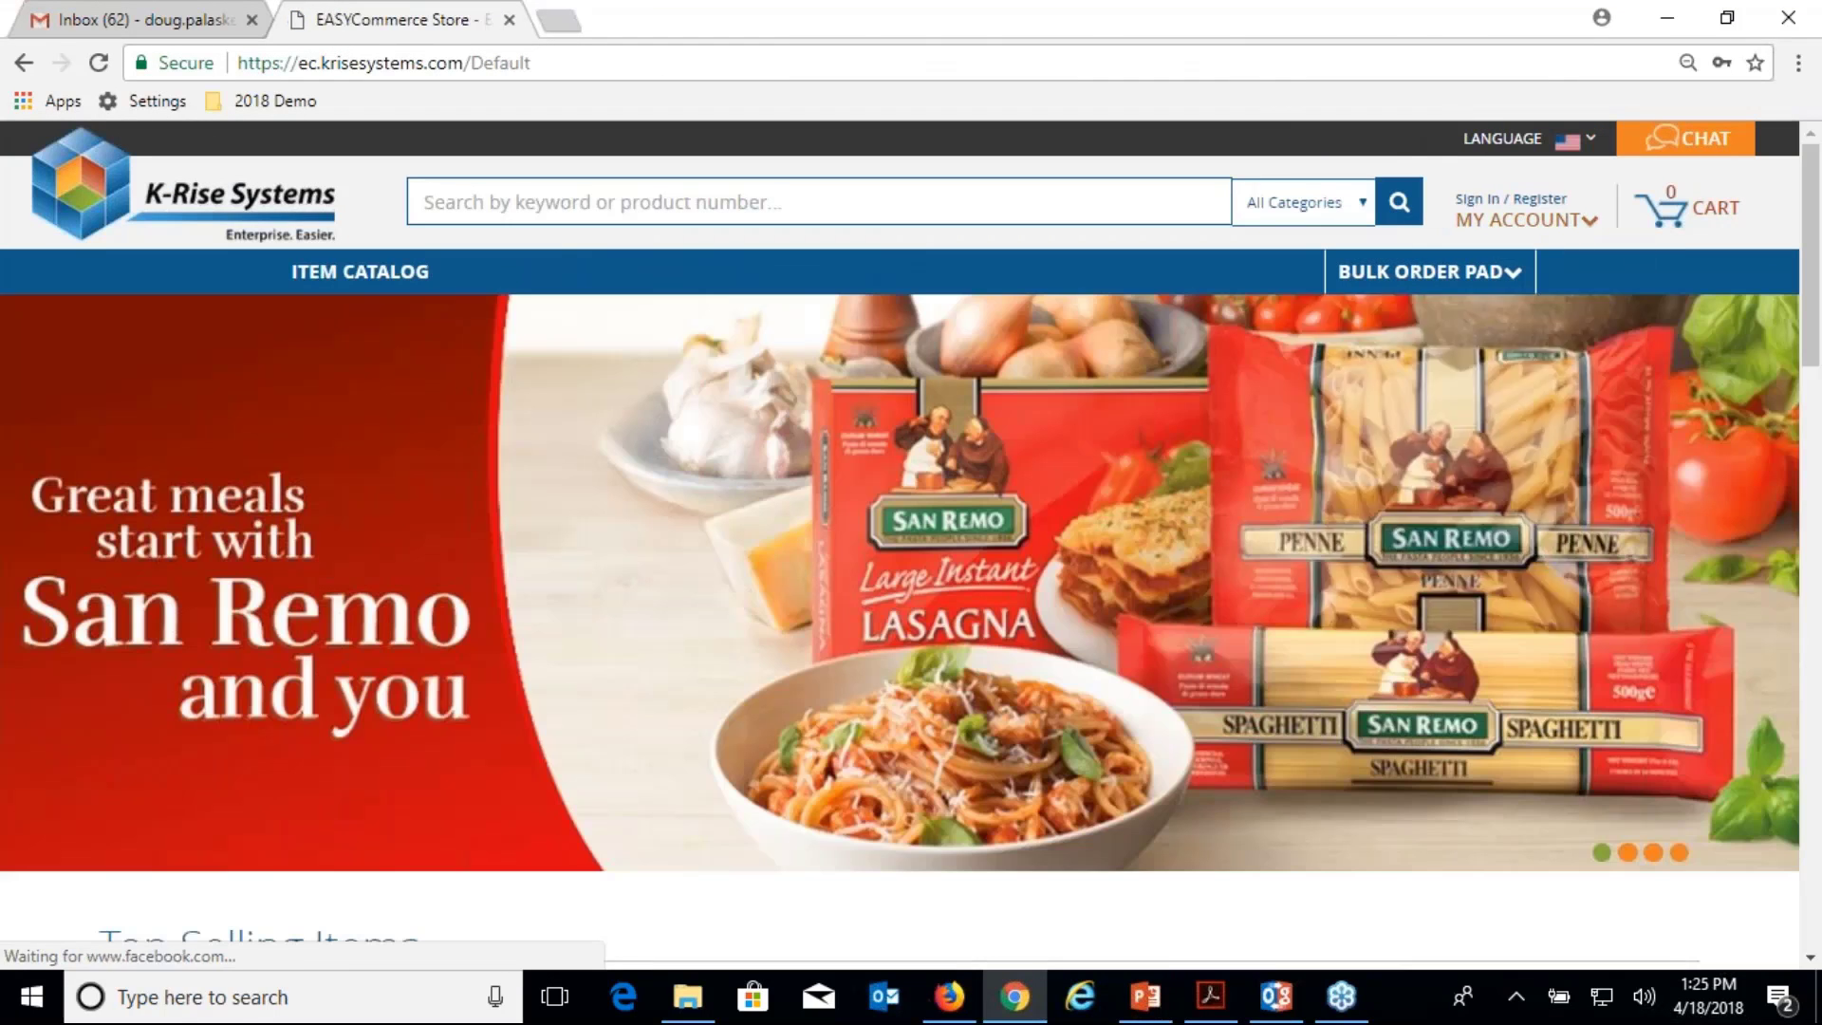
mouse_move(1556, 220)
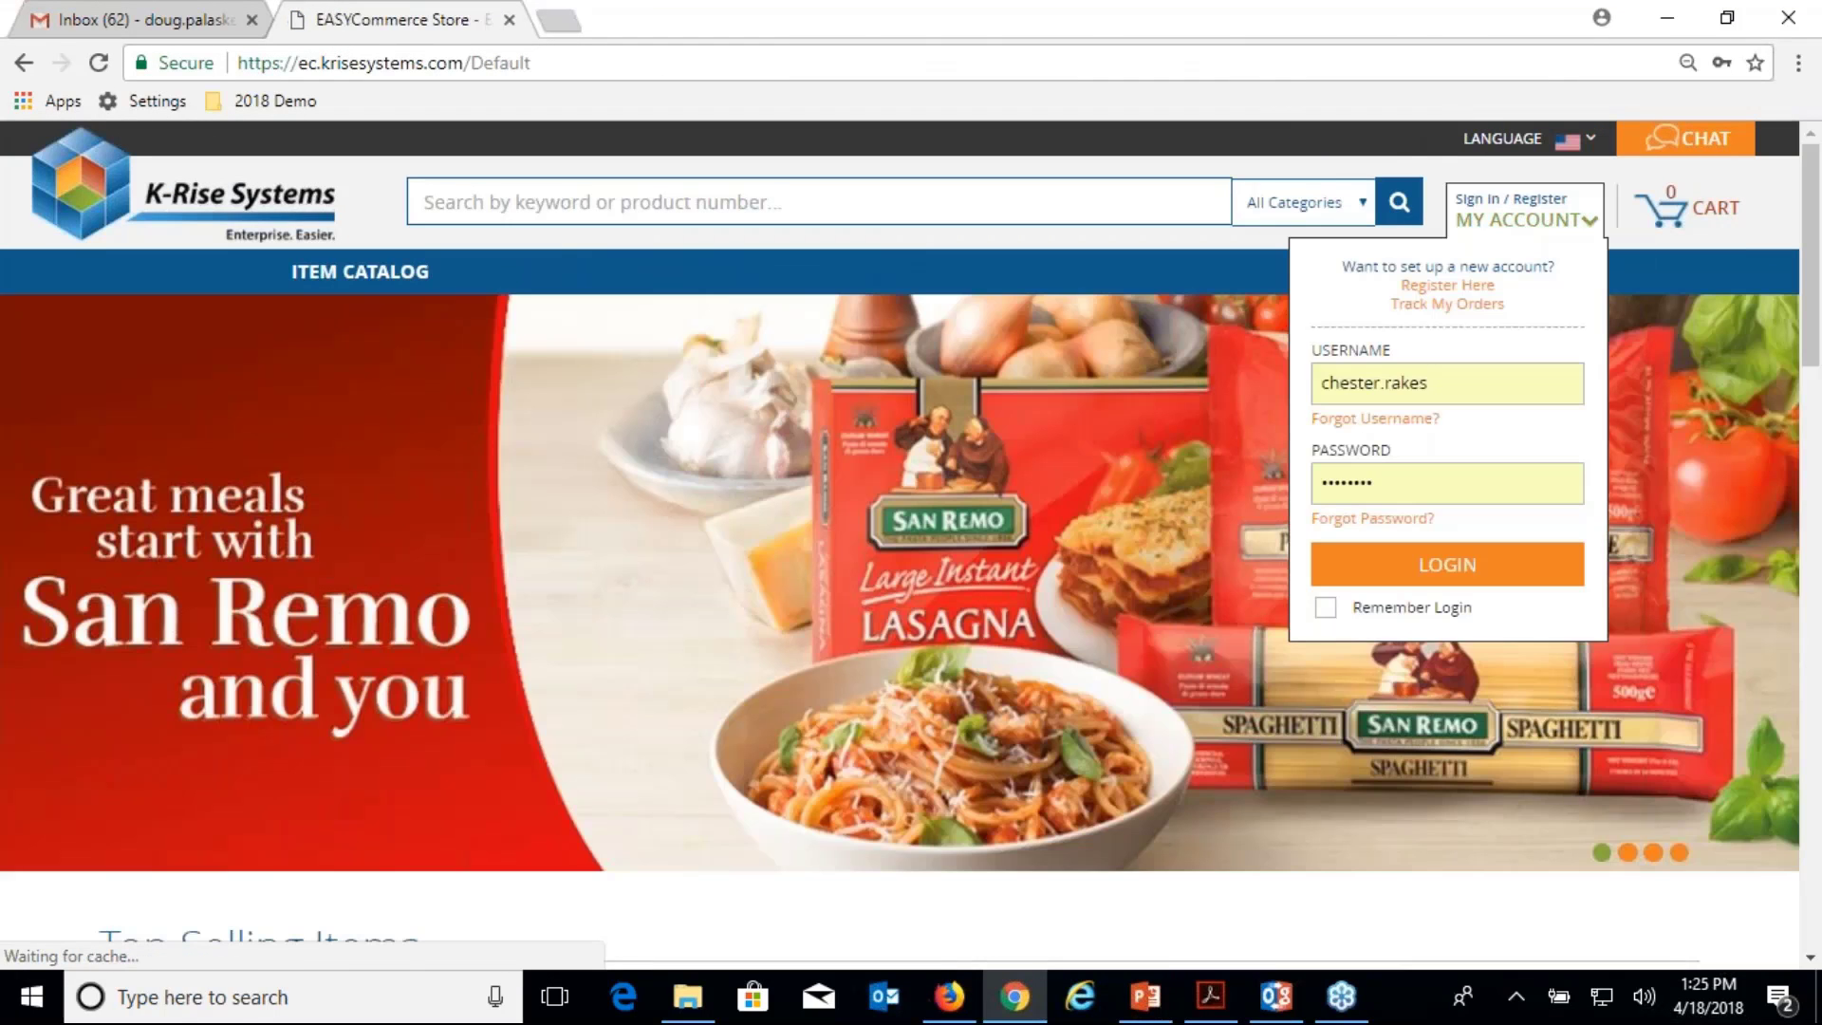
left_click(1489, 374)
type("admin")
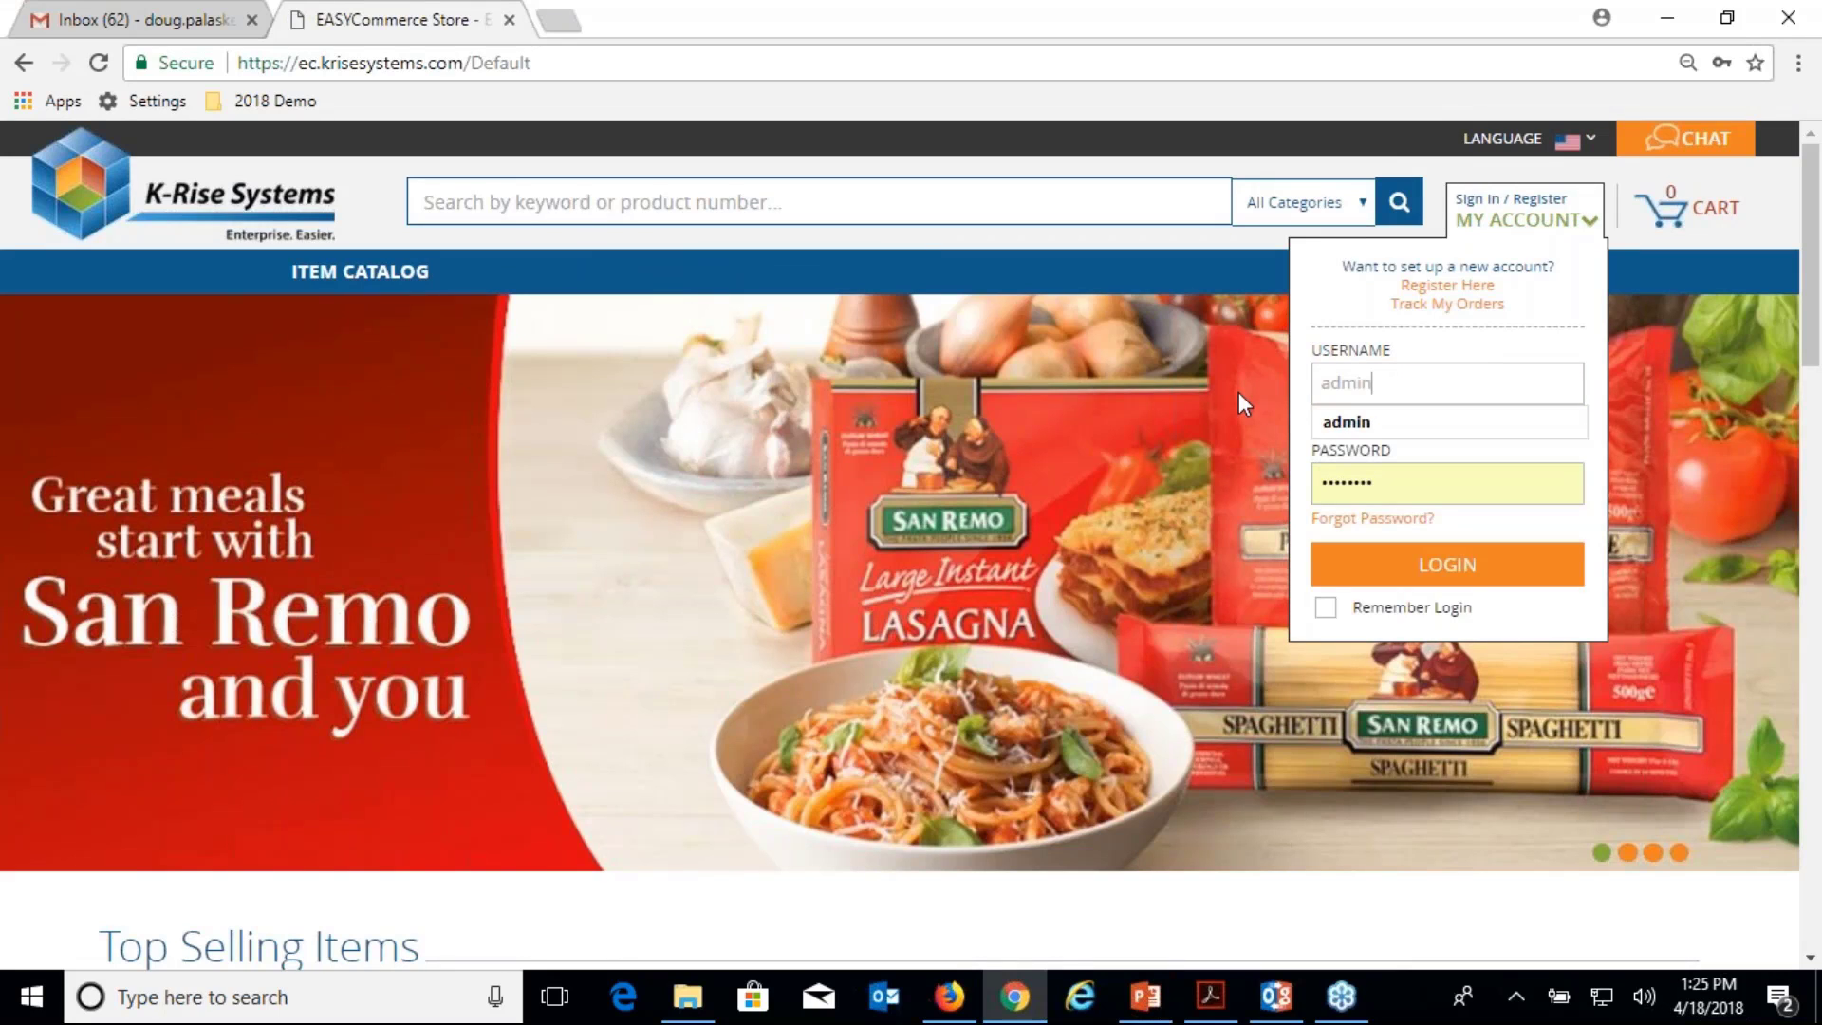
key("Tab")
Log in as admin and browse the Work With Accounts list of 370 JDE accounts.
left_click(1509, 572)
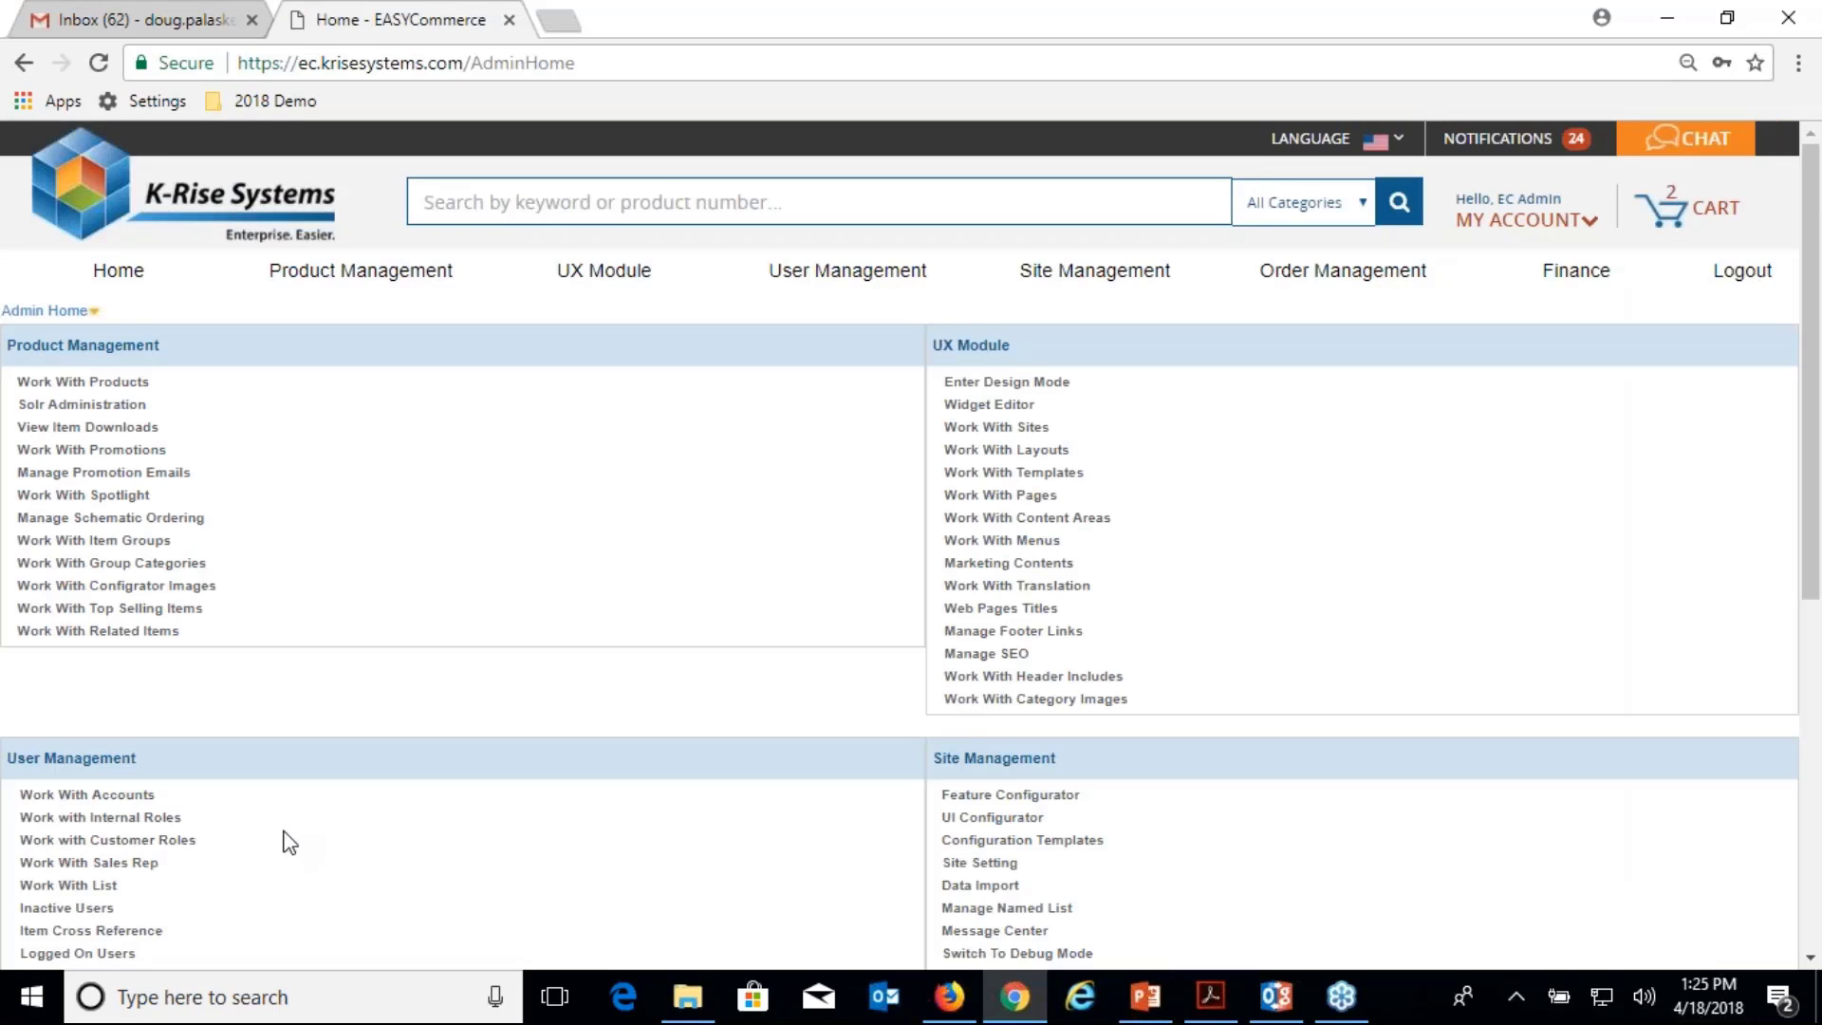
scroll(277, 804, "down", 2)
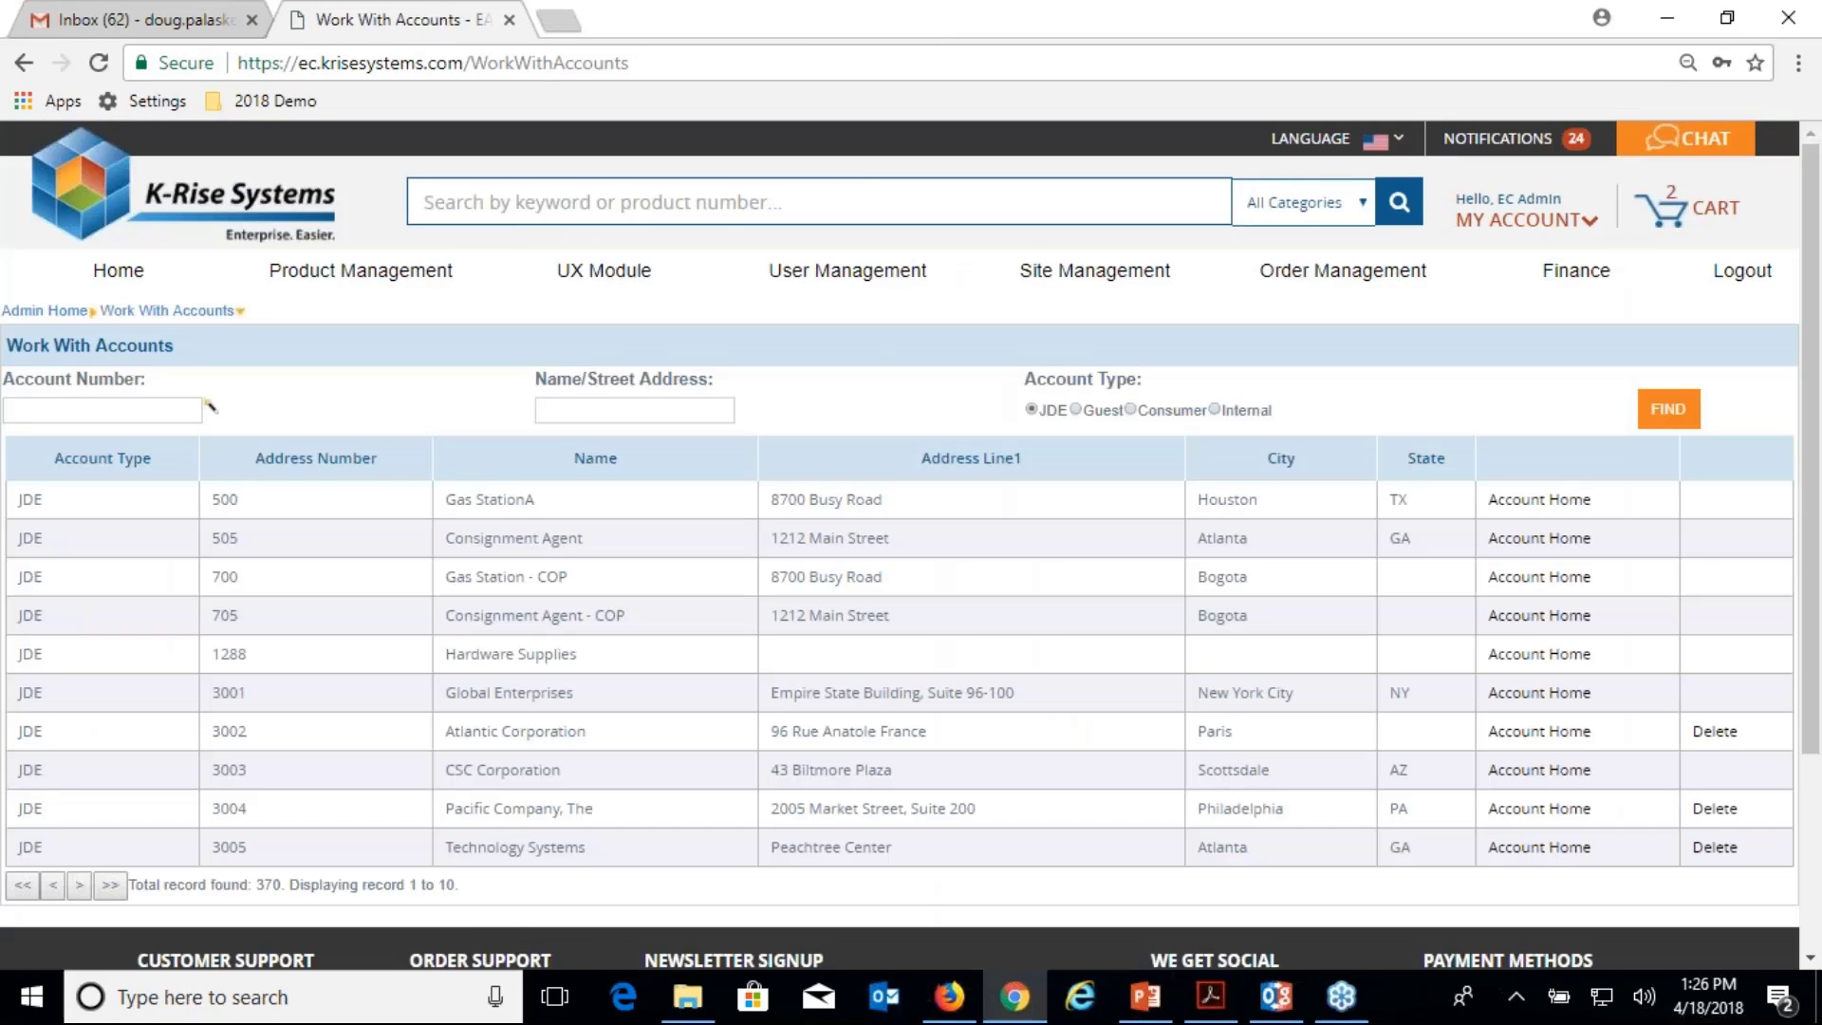
scroll(909, 544, "down", 1)
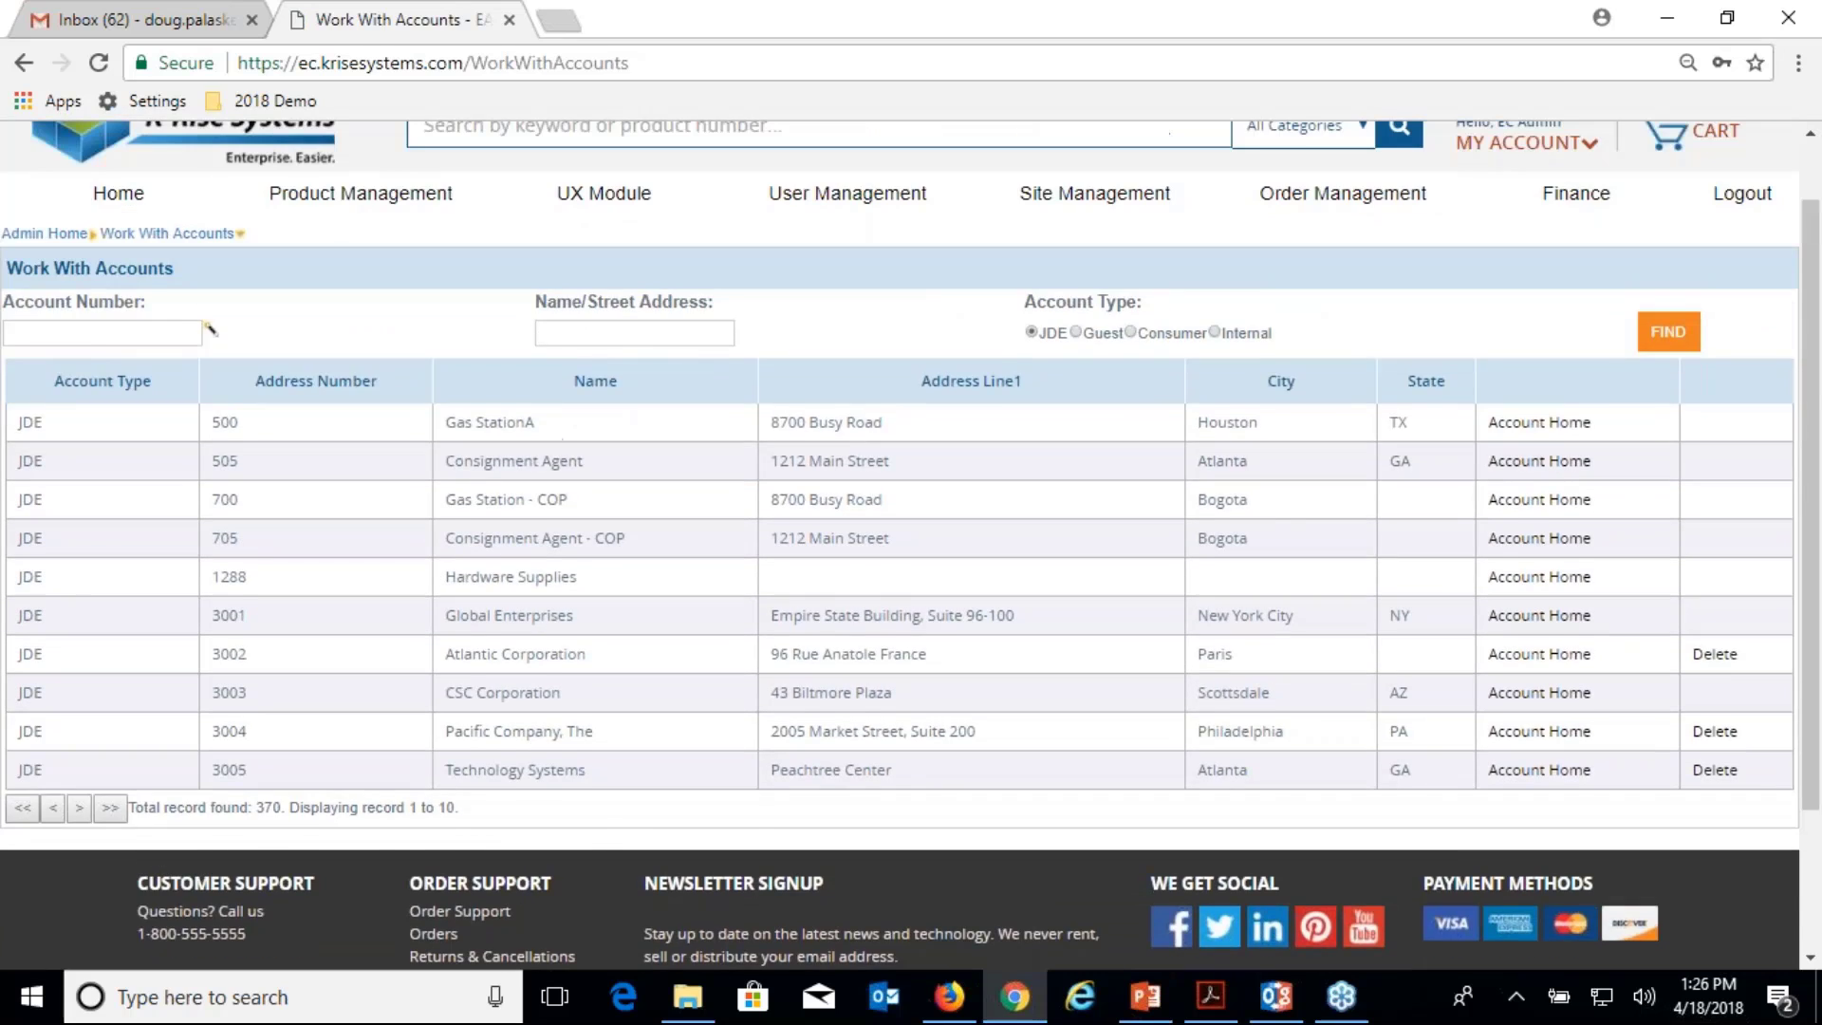
scroll(909, 544, "up", 1)
scroll(909, 544, "down", 2)
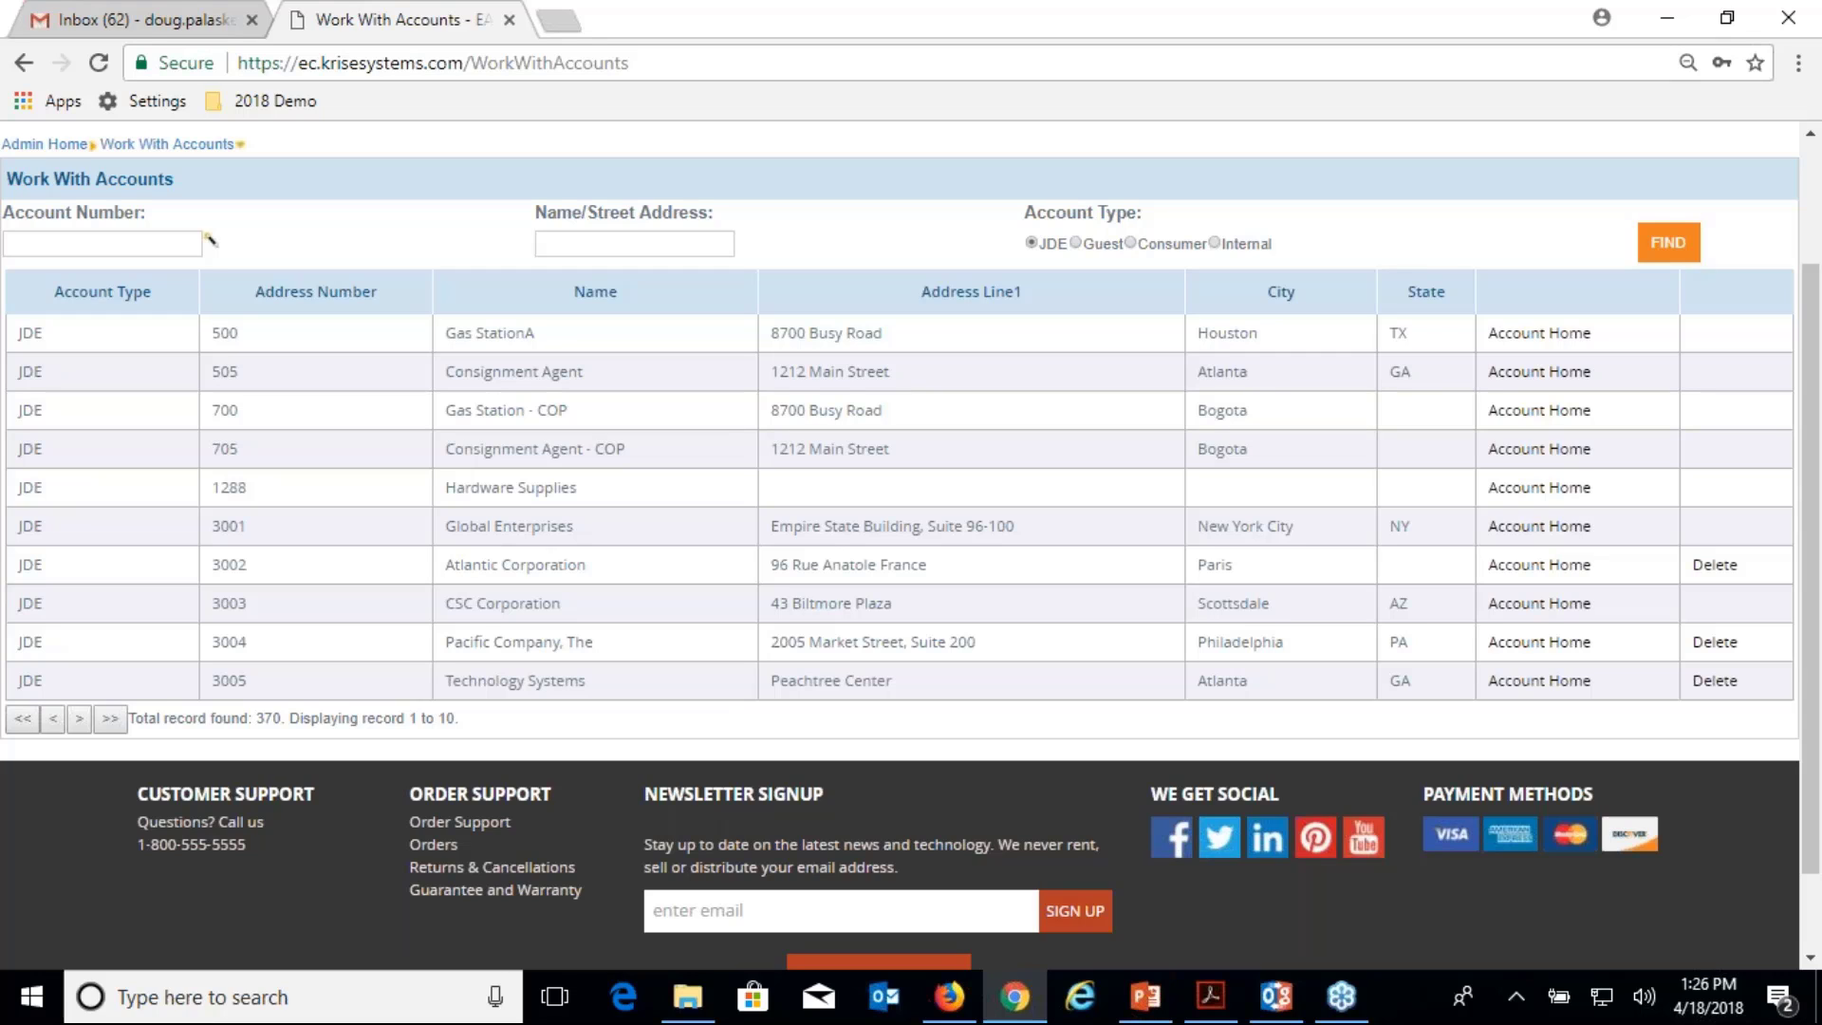
scroll(911, 546, "up", 1)
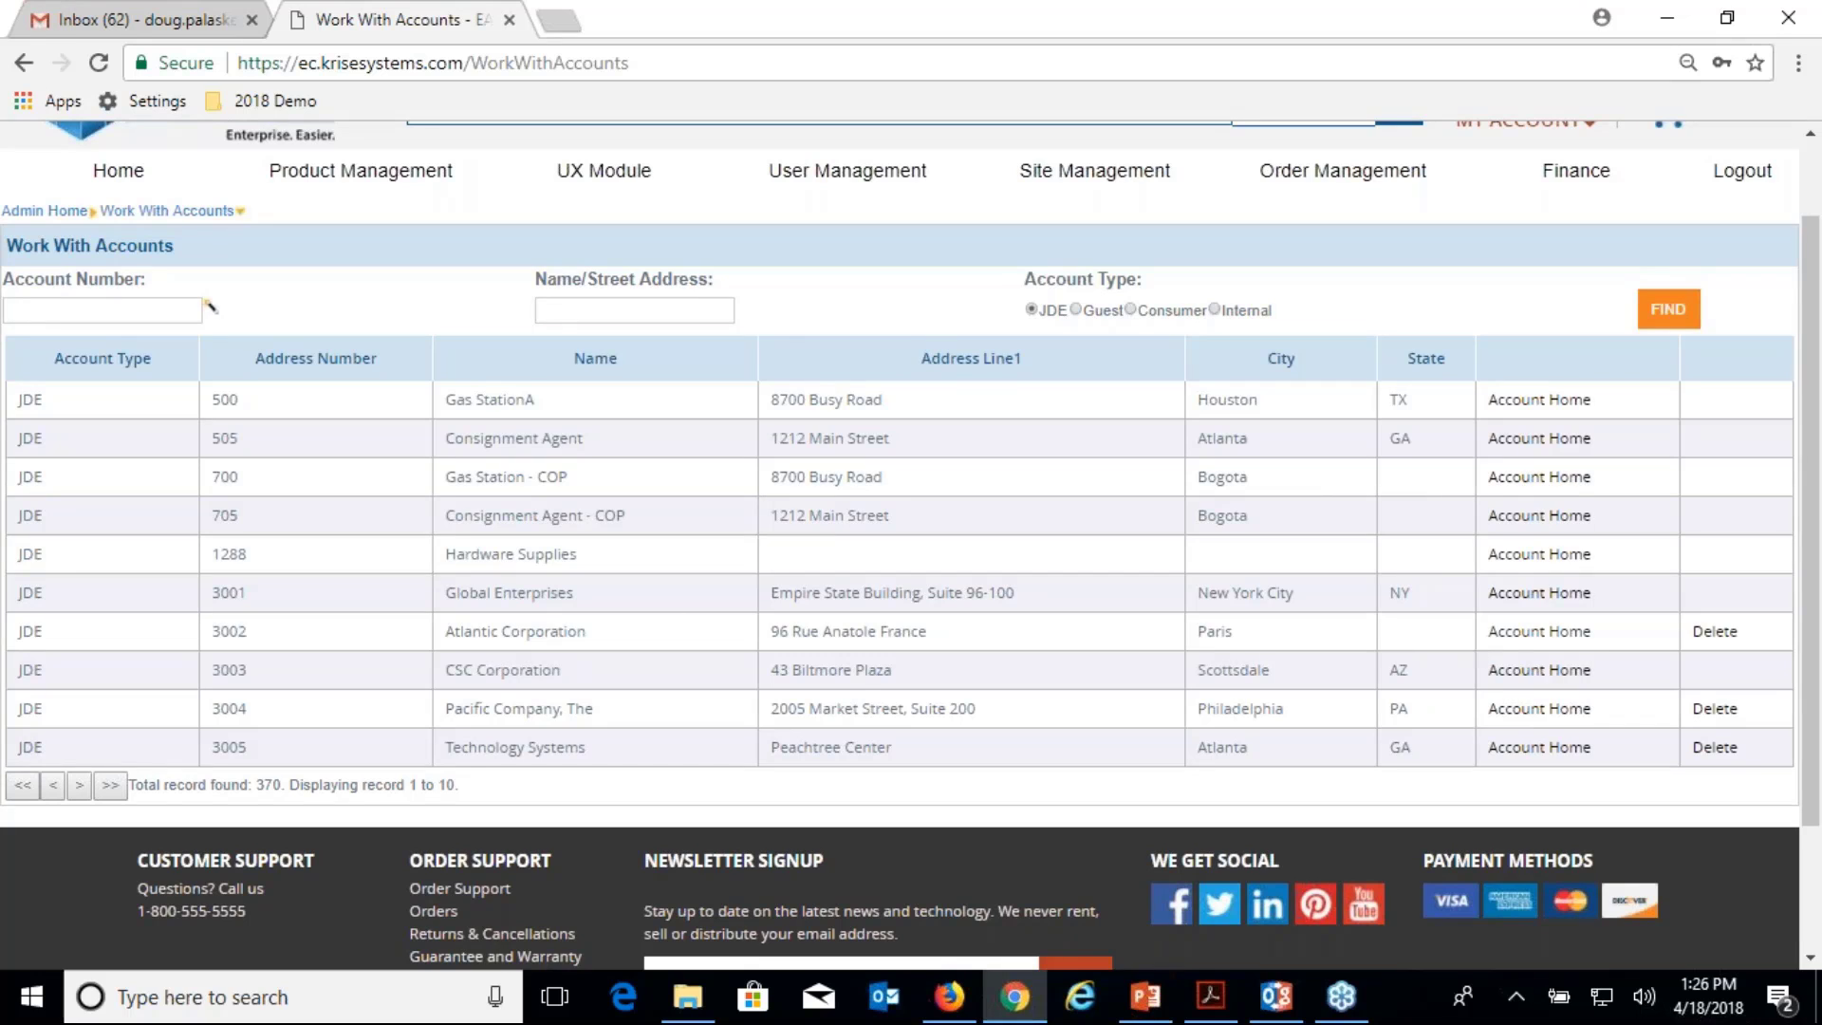
Review Global Enterprises (3001) Account Home: its one billing location, two Who's Who contacts and users.
left_click(1563, 593)
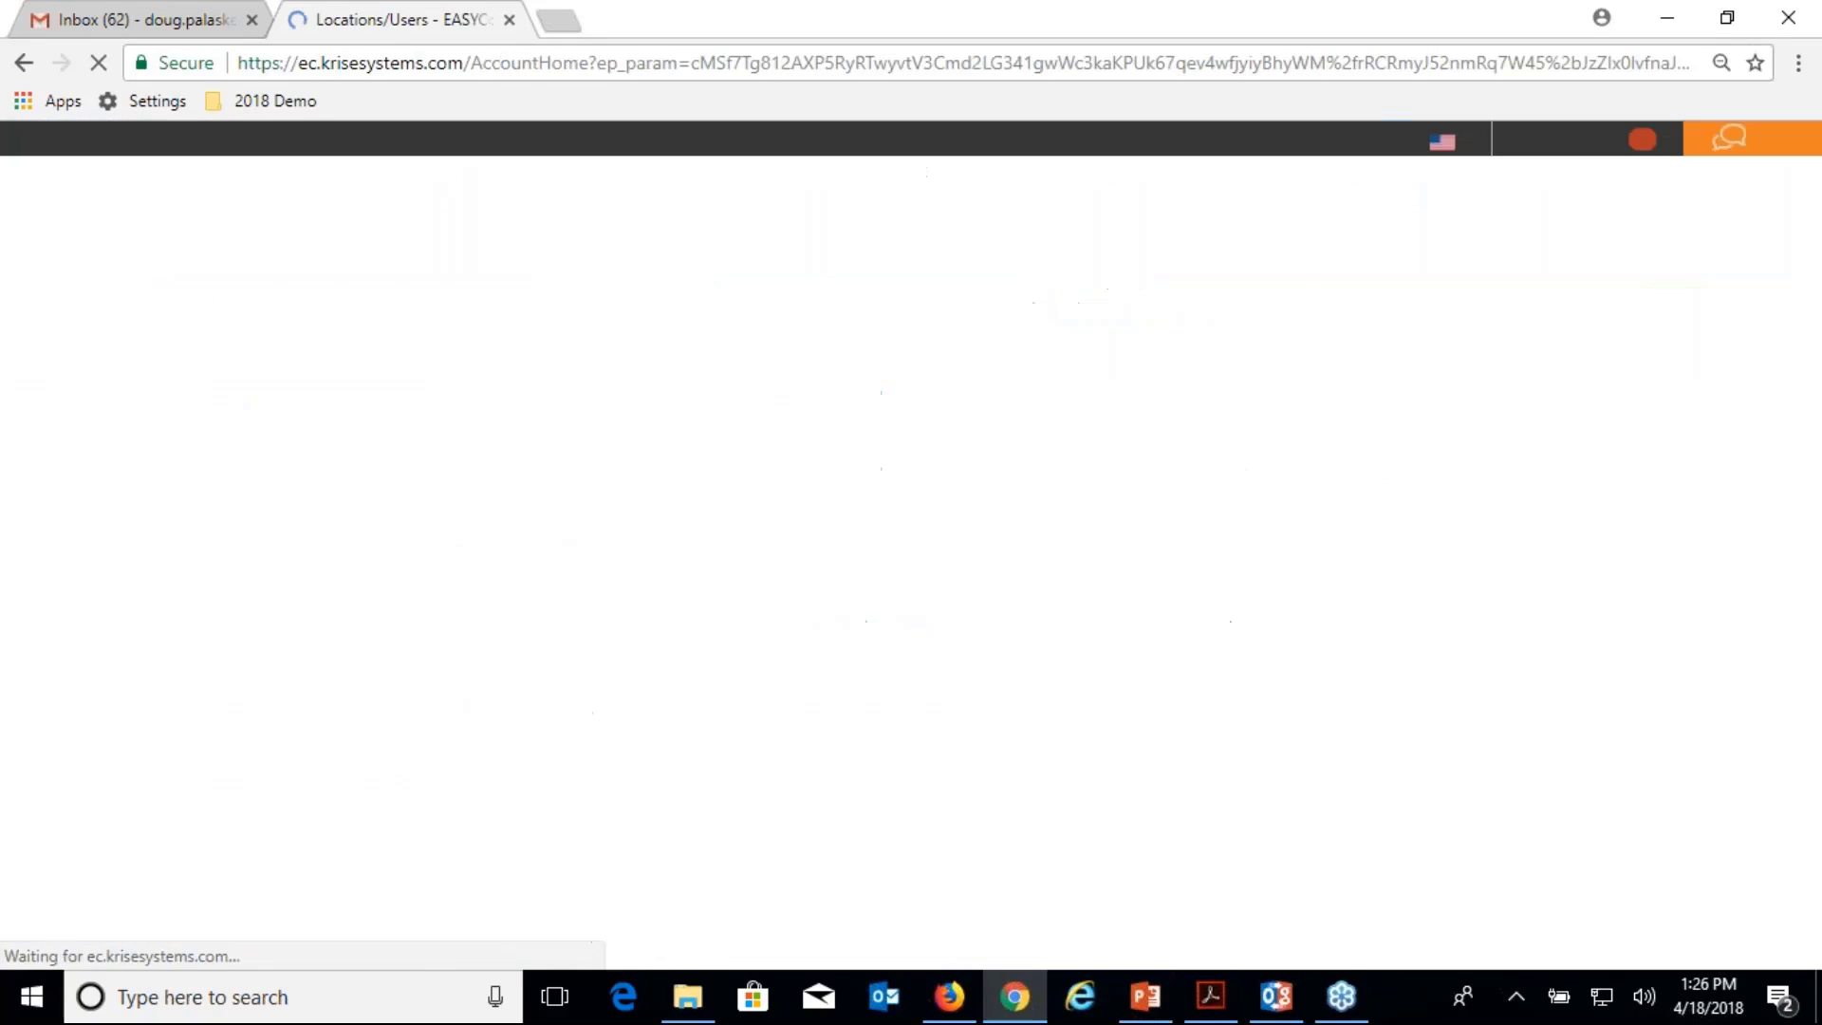
scroll(1044, 688, "down", 3)
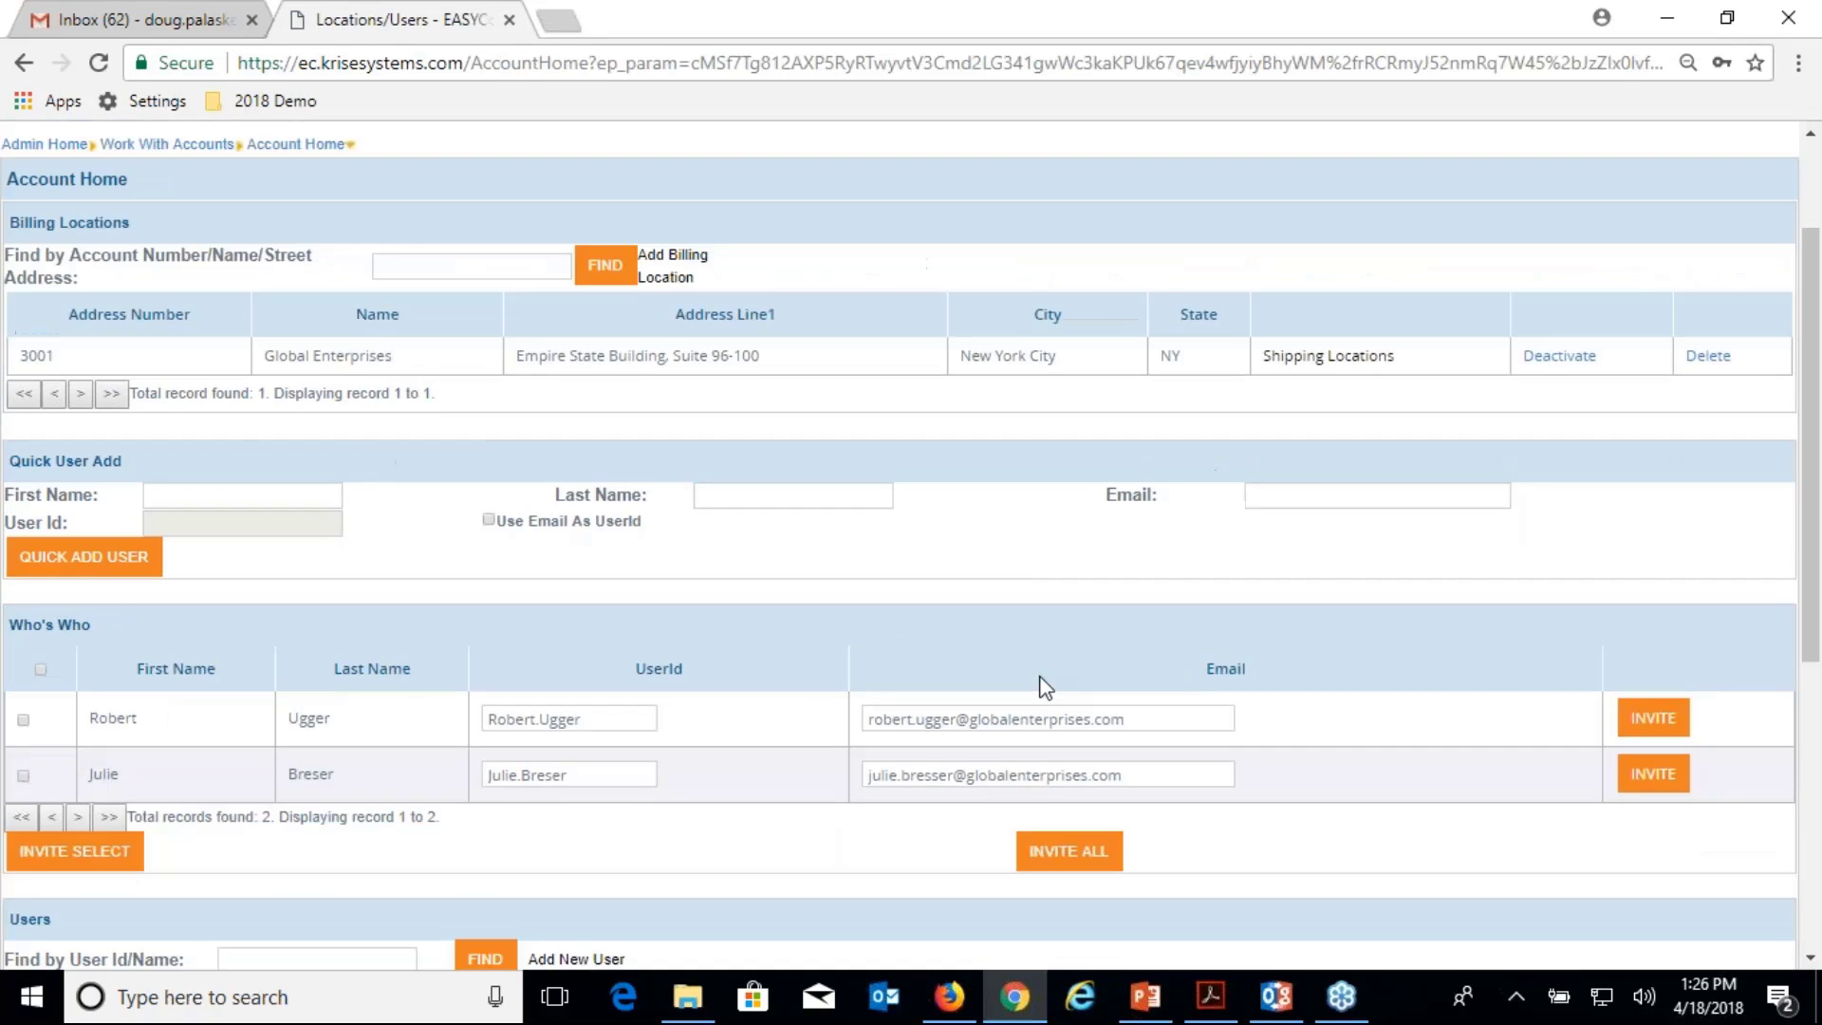
scroll(1044, 687, "up", 3)
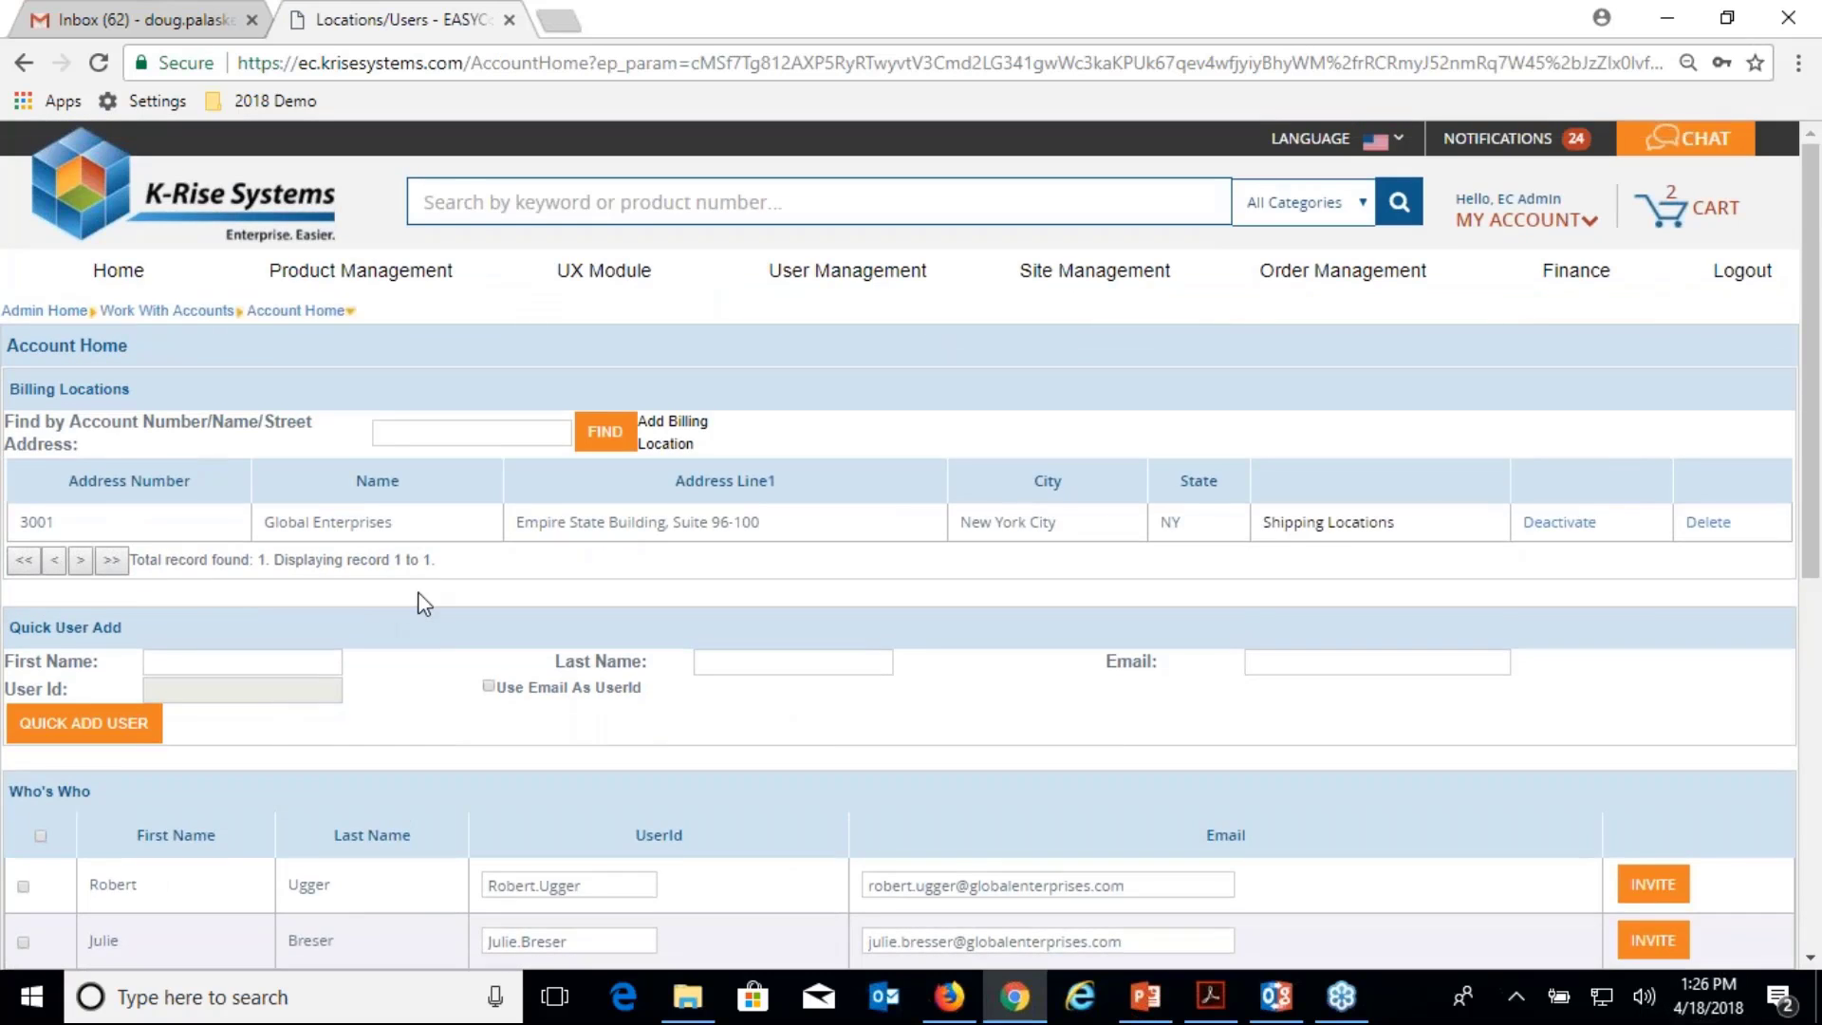
scroll(425, 604, "down", 5)
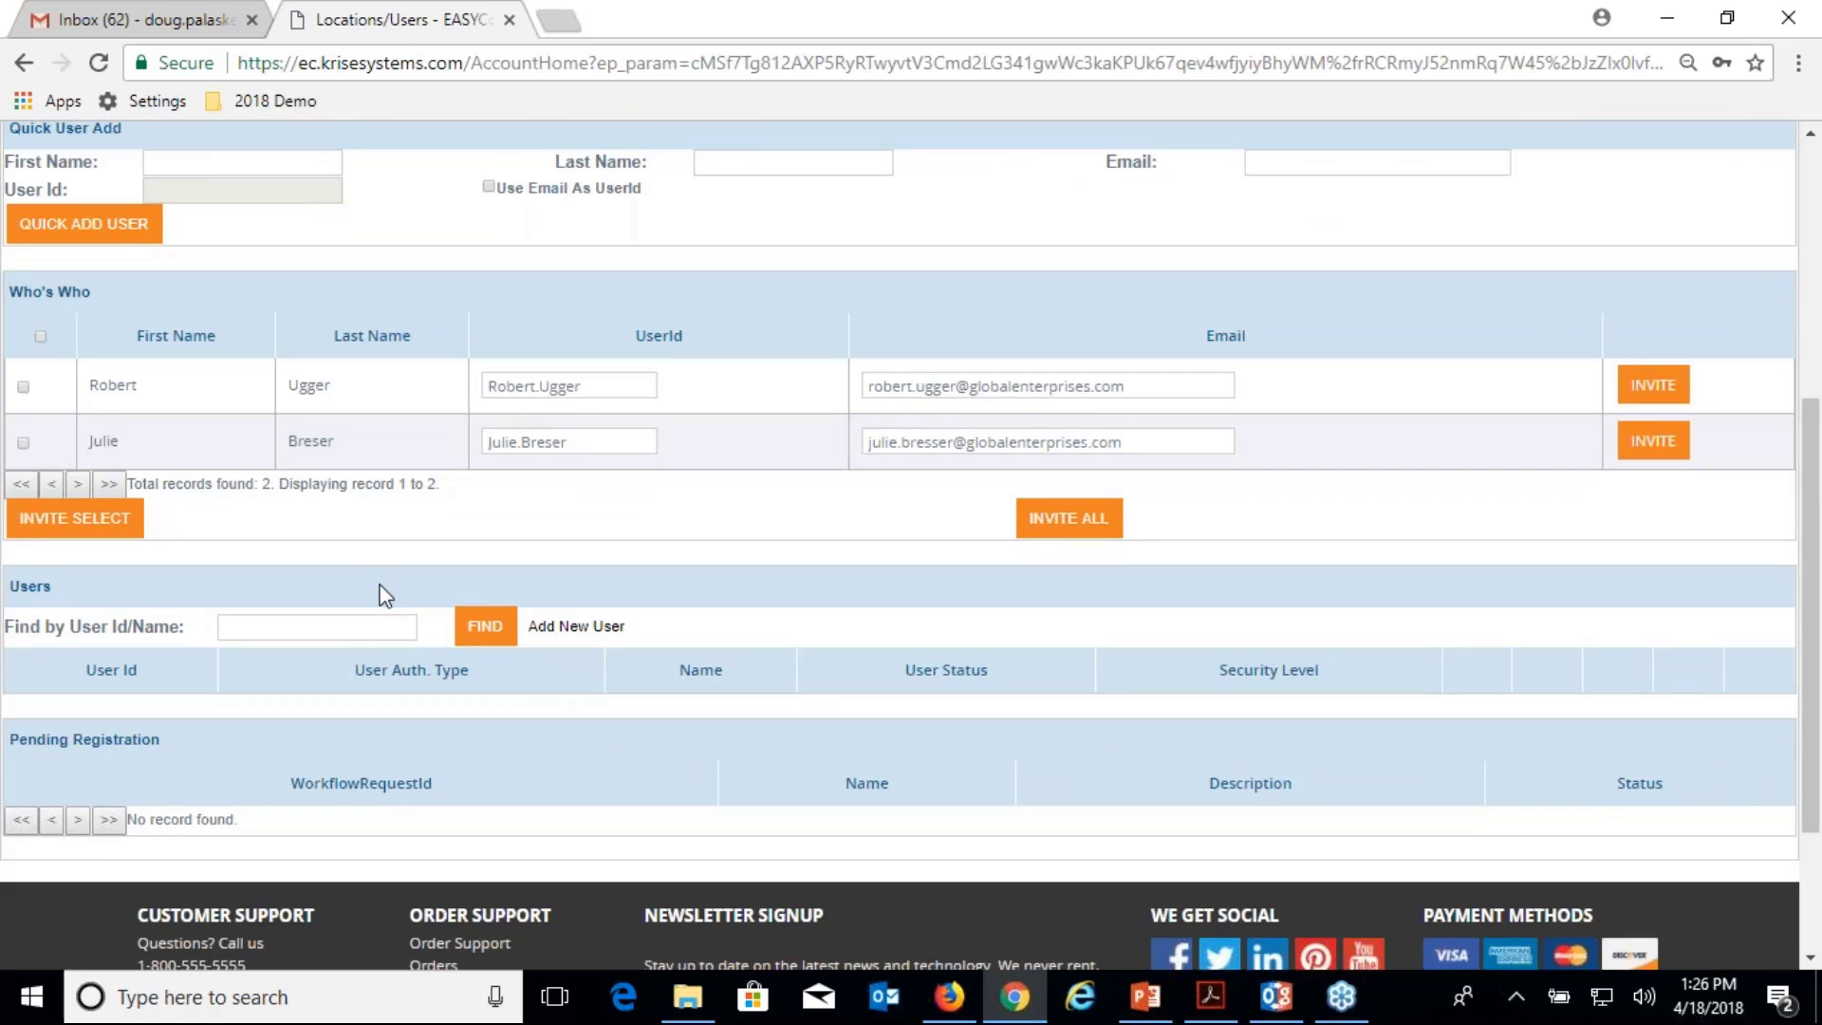
scroll(889, 612, "up", 5)
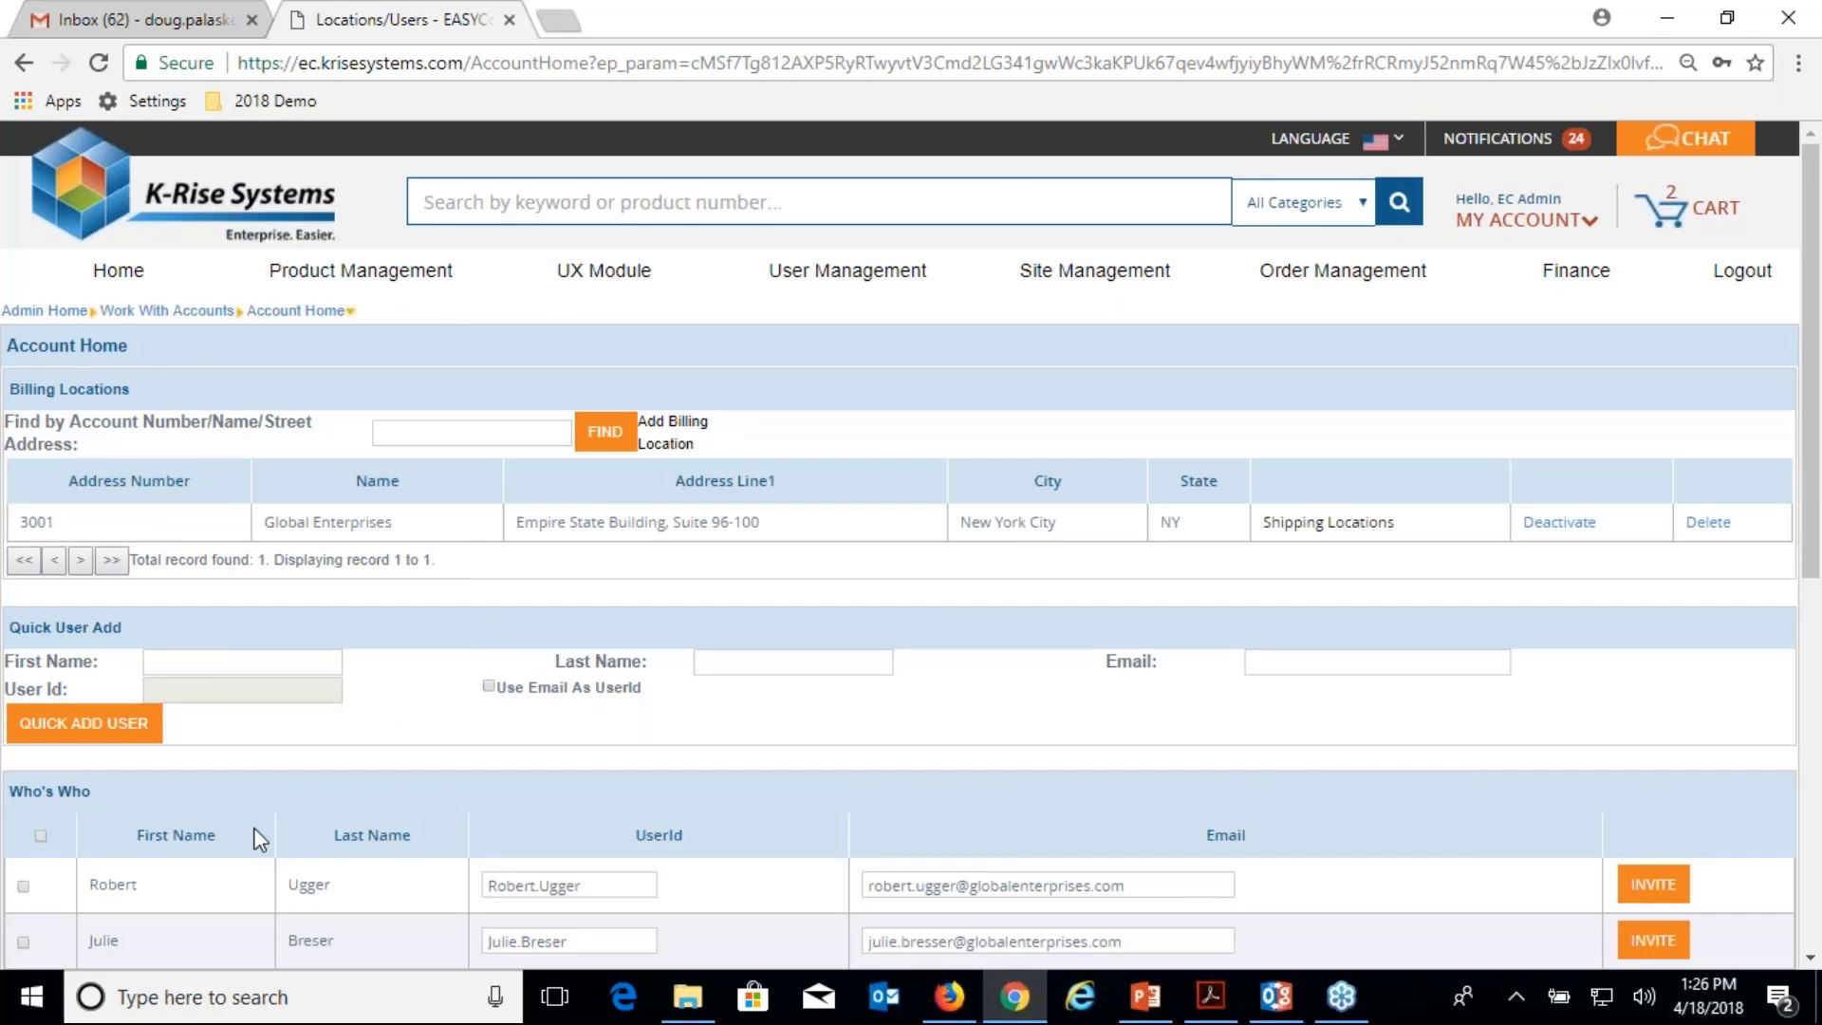
scroll(520, 863, "down", 1)
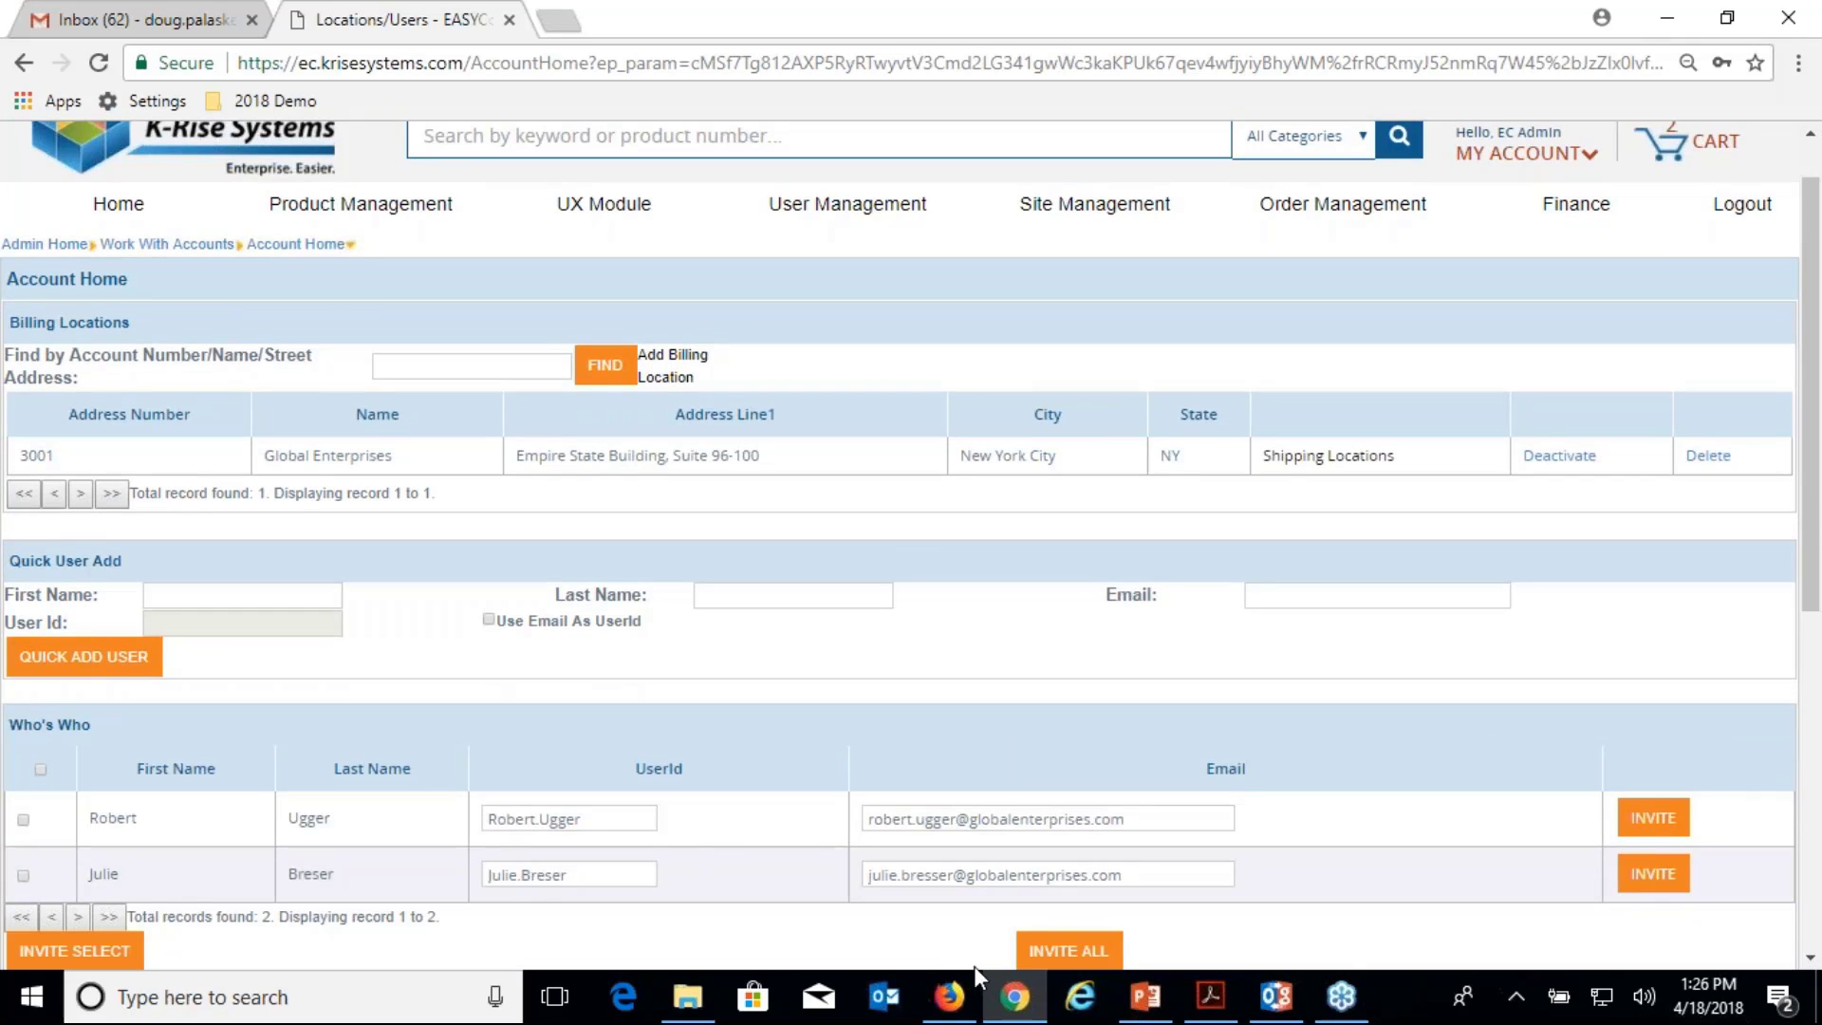
Switch to JD Edwards, close Sales Order Headers and fast-path G01 to the Address Book menu.
mouse_move(954, 992)
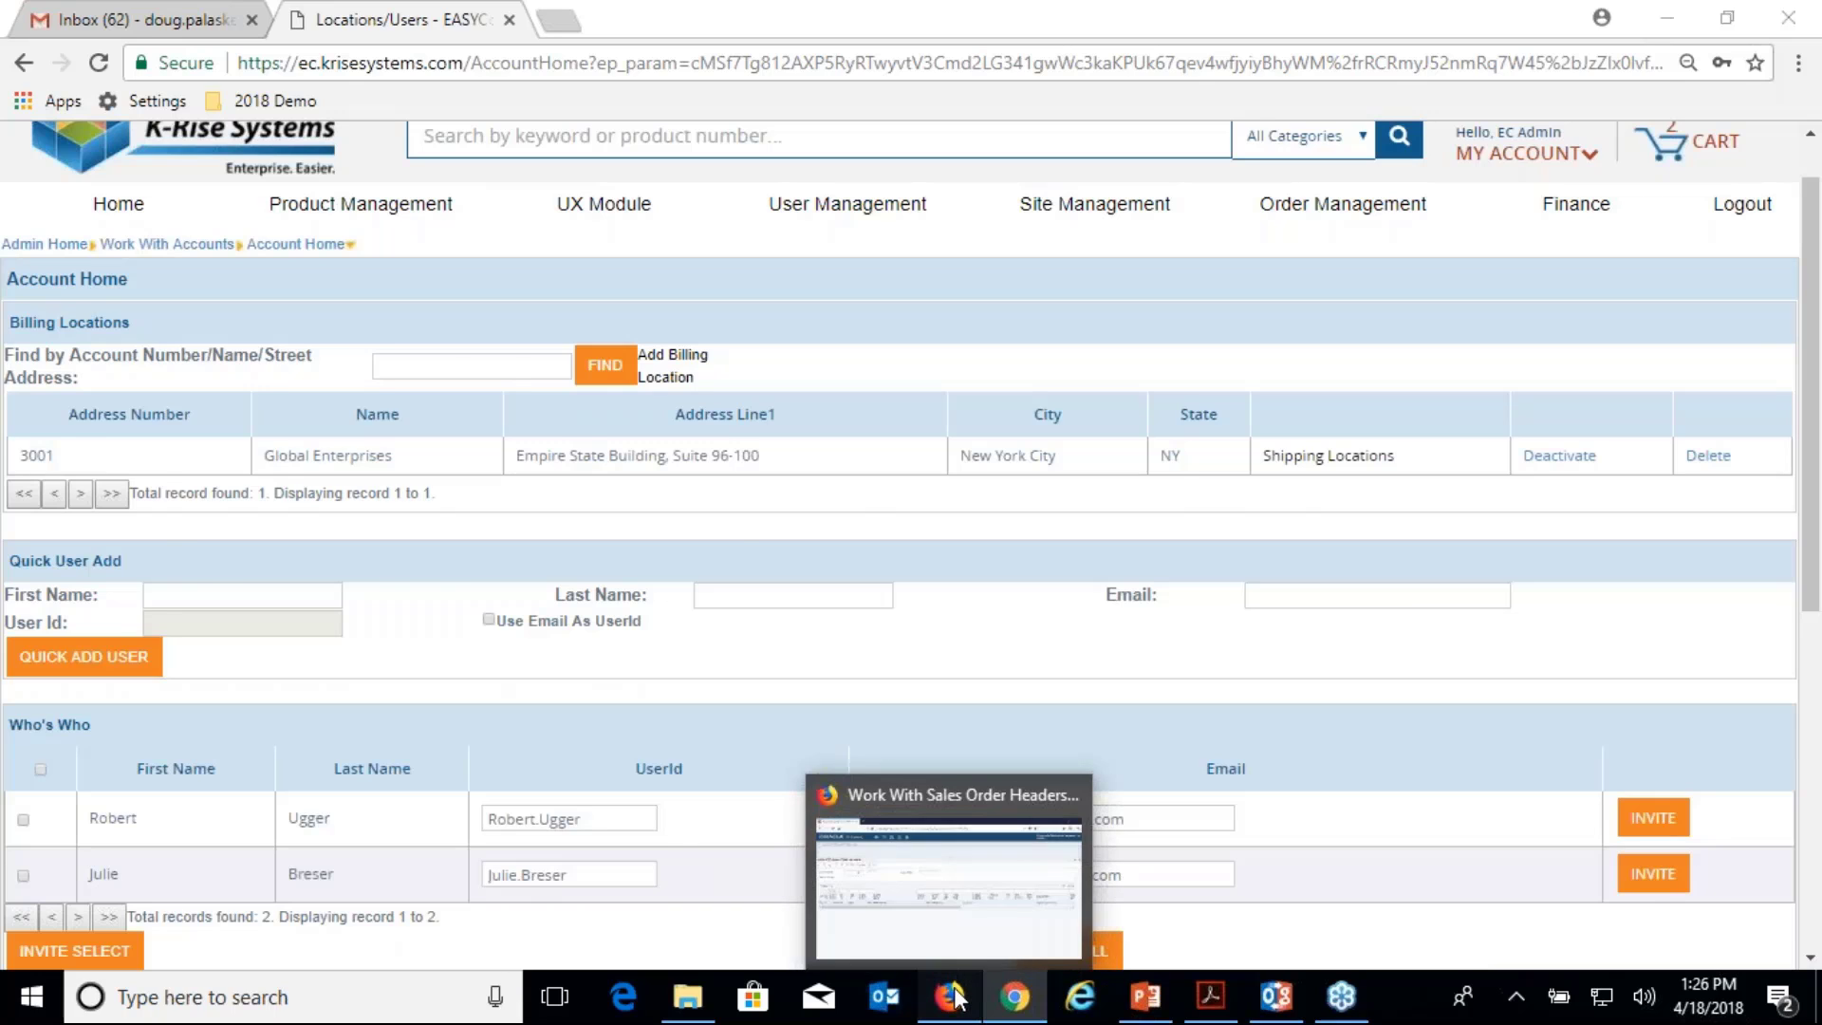
left_click(954, 996)
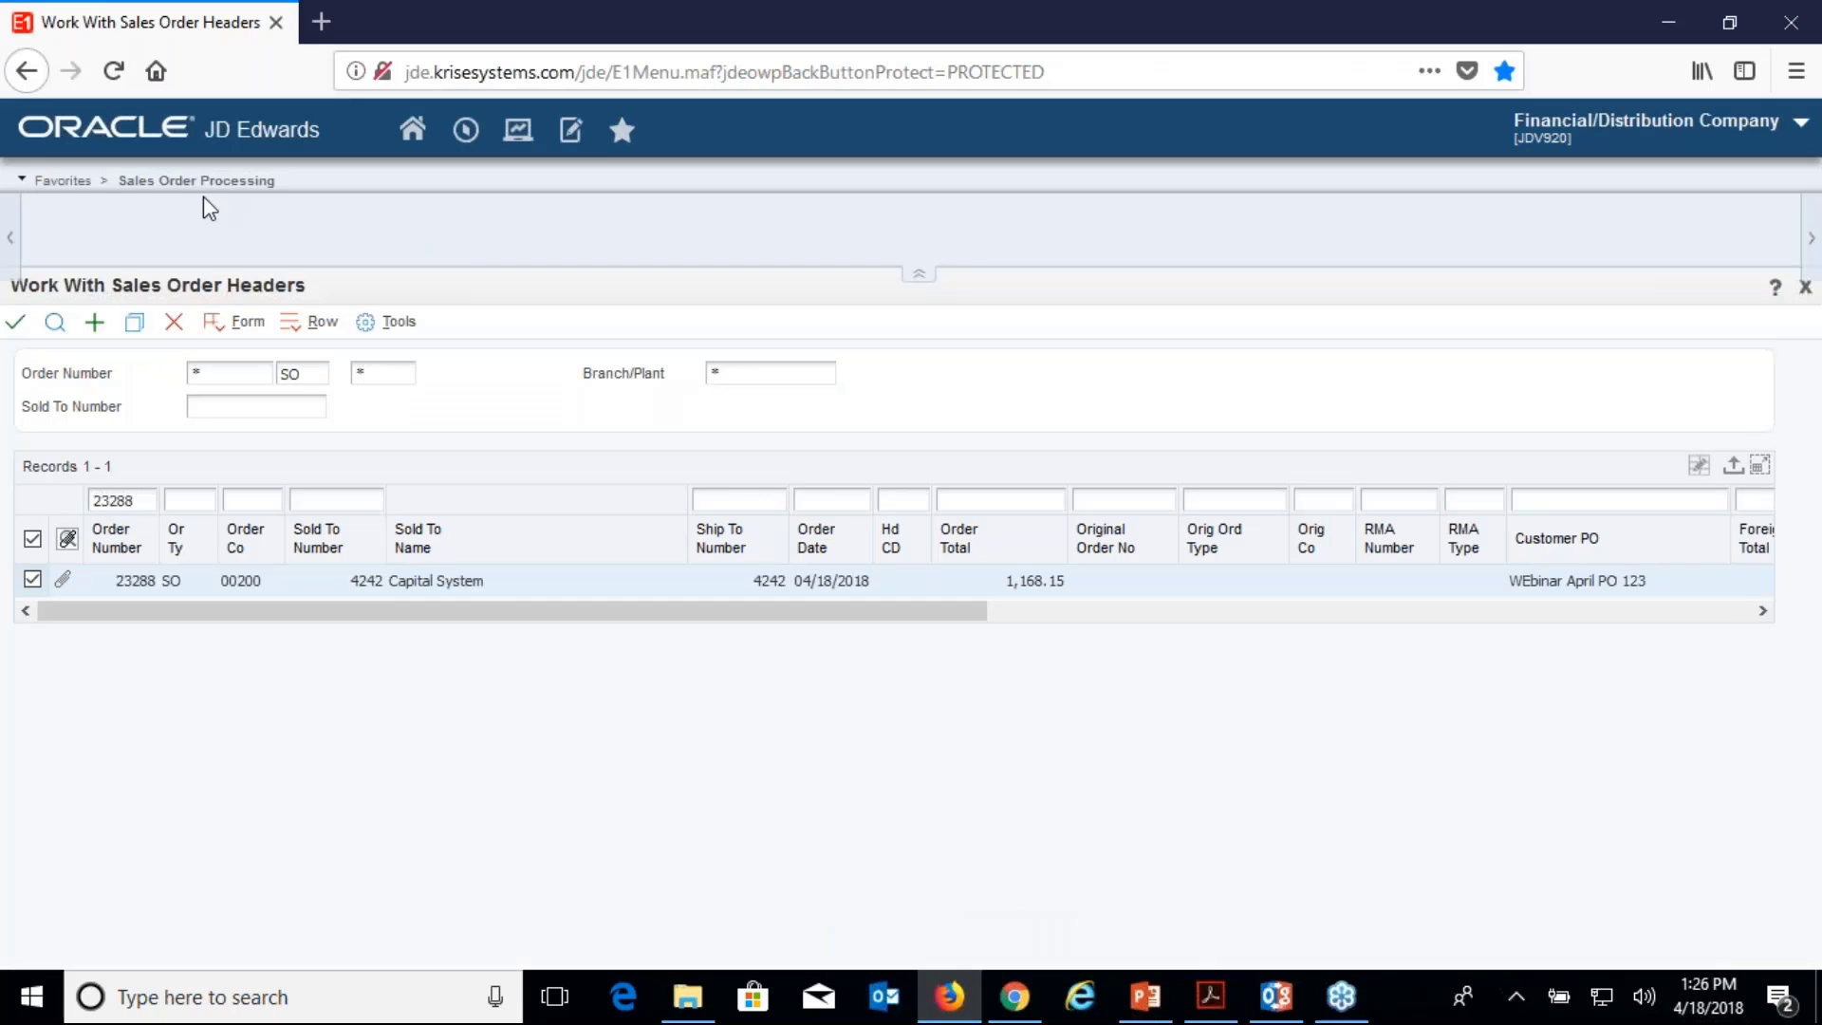
left_click(173, 322)
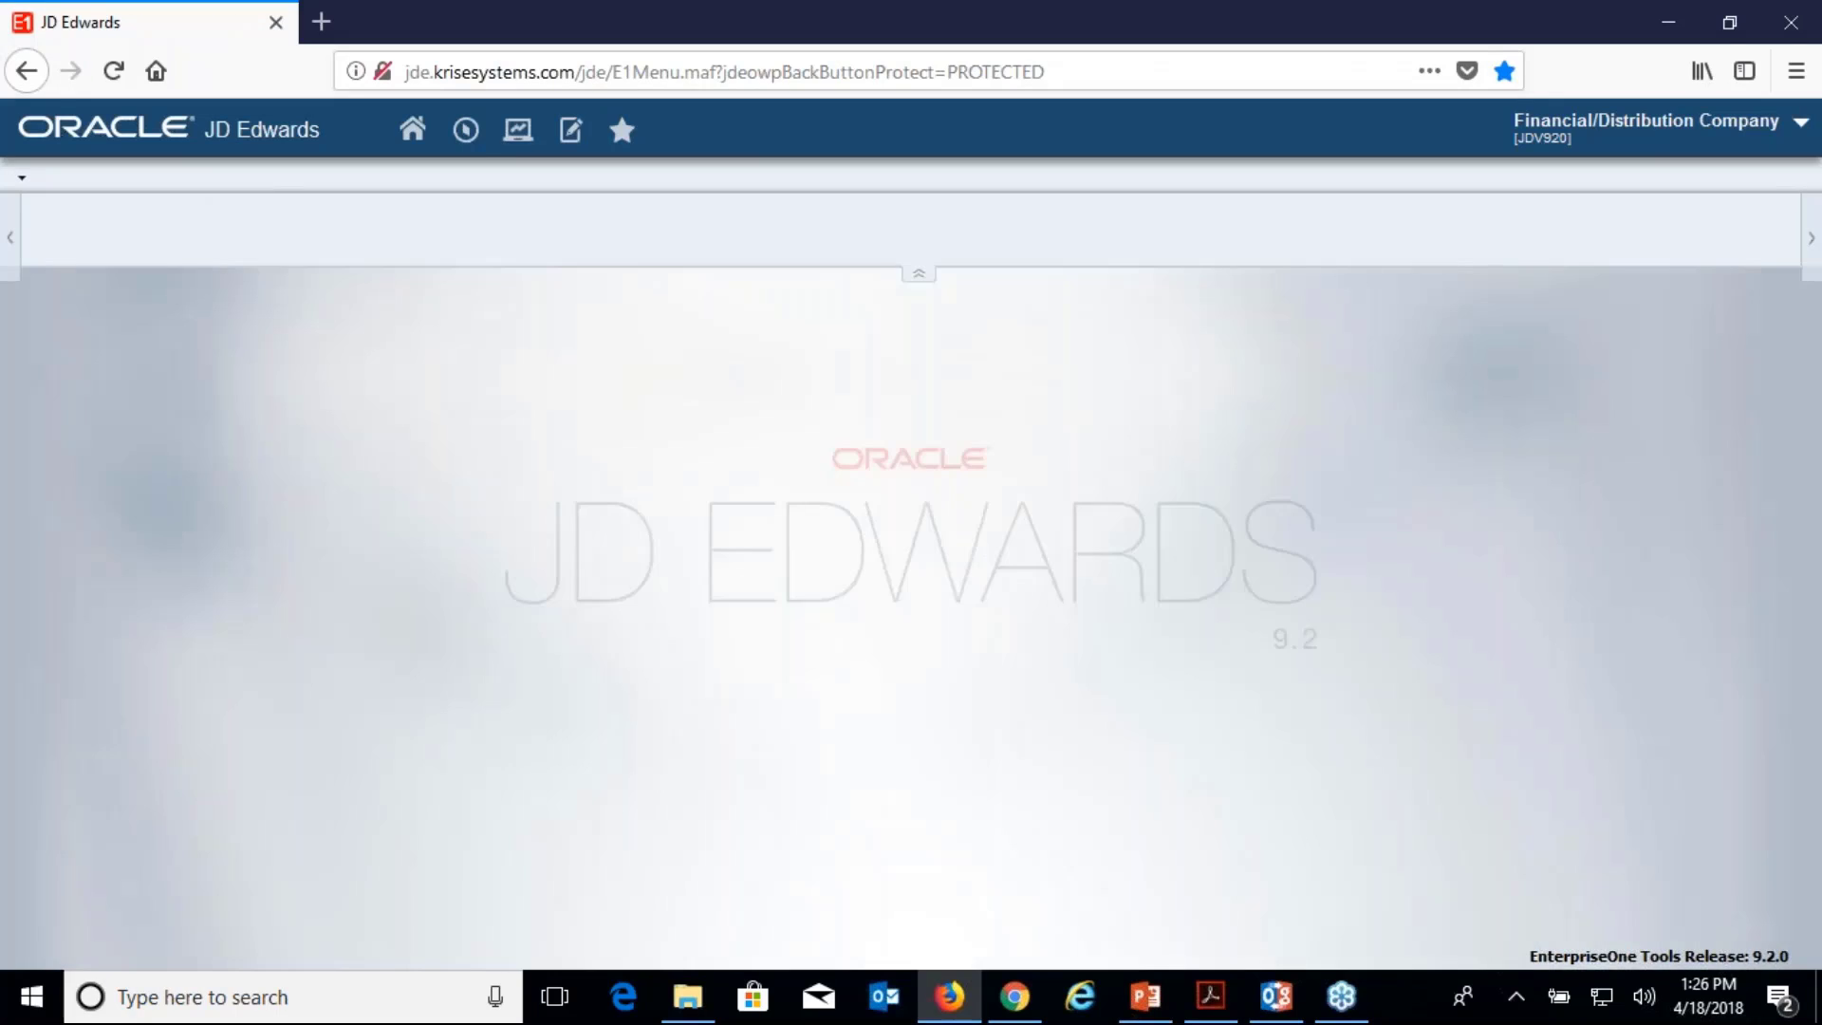
left_click(469, 135)
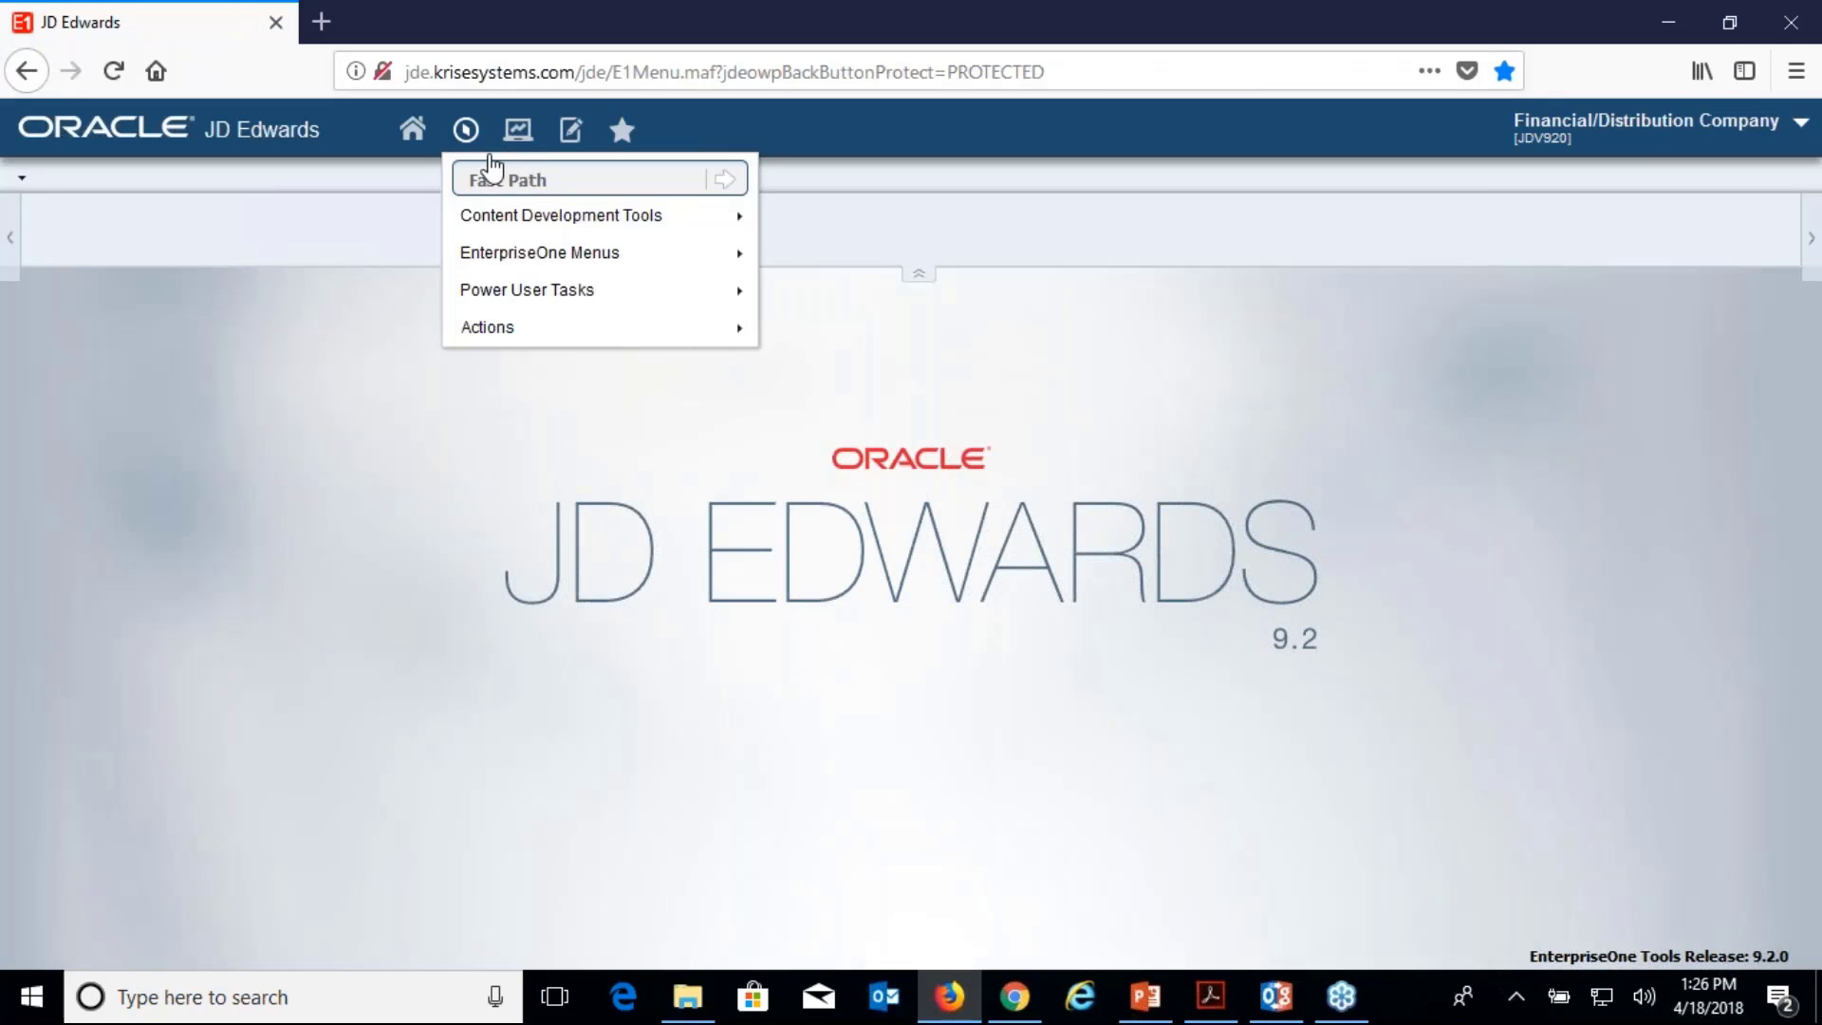
type("g01")
key("Return")
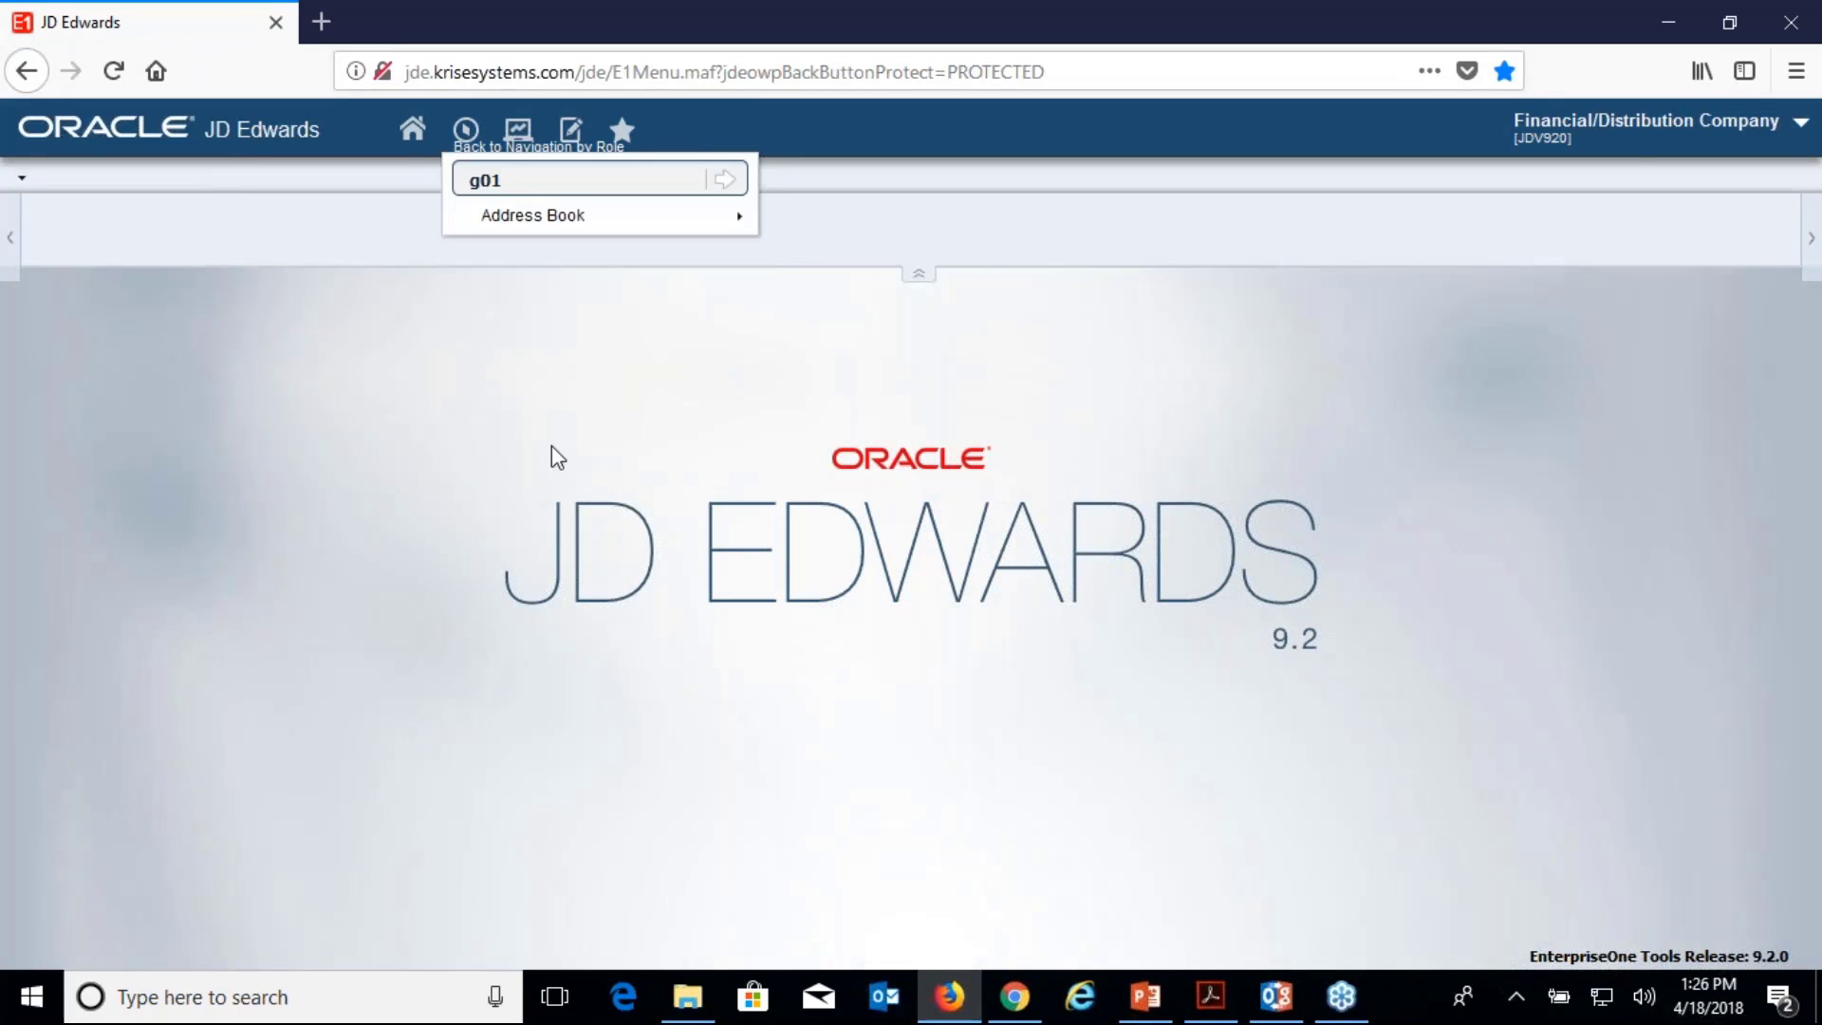
In Address Book Word Search, find address number 3001 and select the Global Enterprises row.
mouse_move(750, 221)
mouse_move(976, 228)
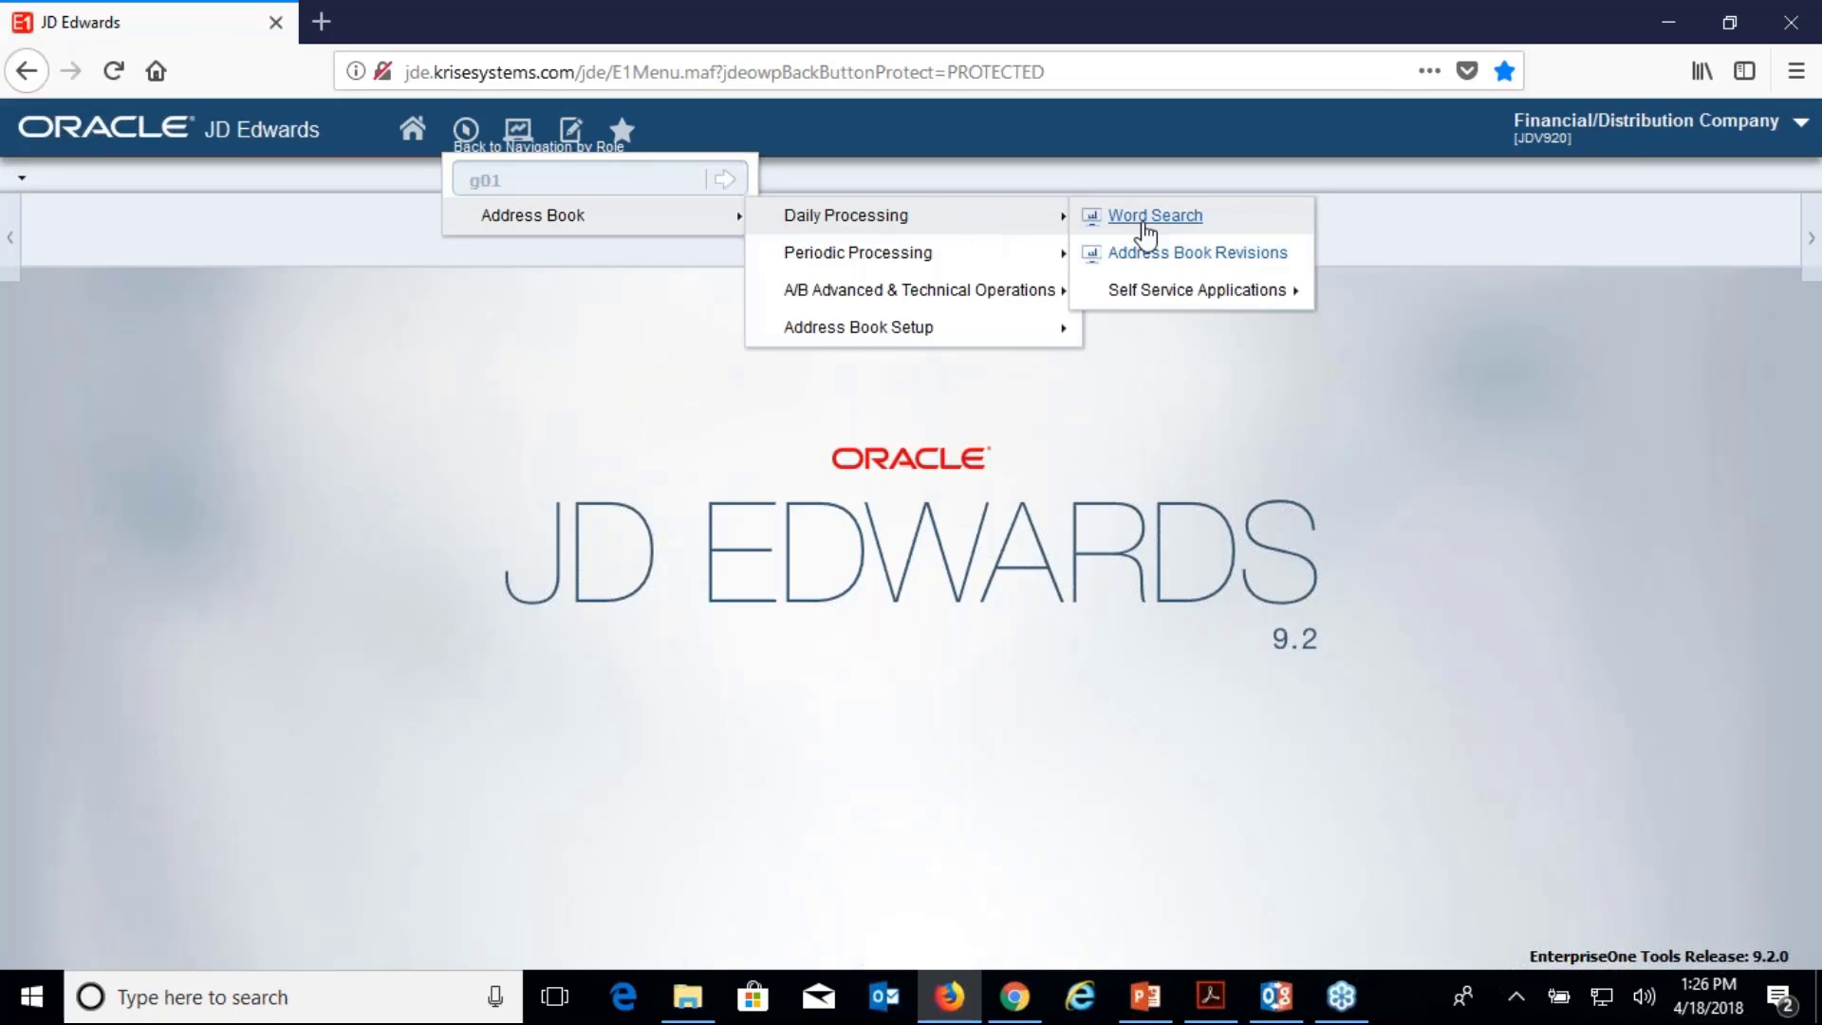
left_click(1144, 226)
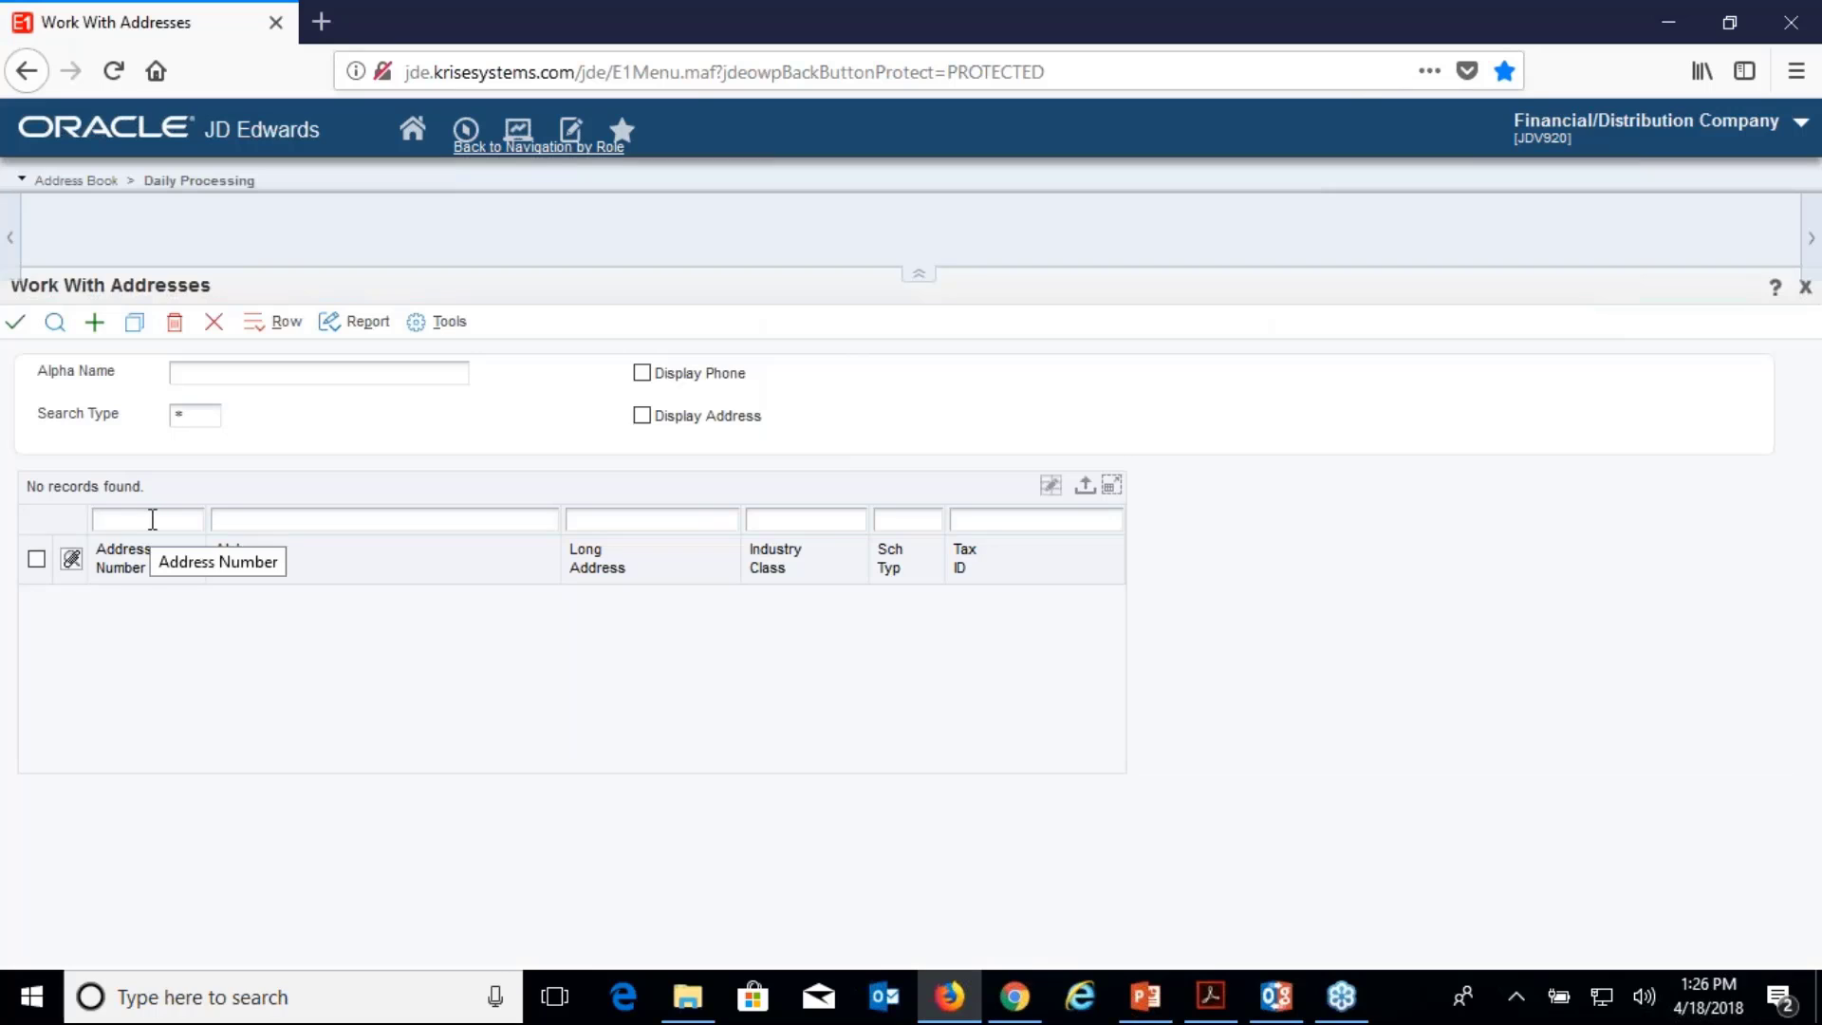
left_click(152, 519)
type("3001")
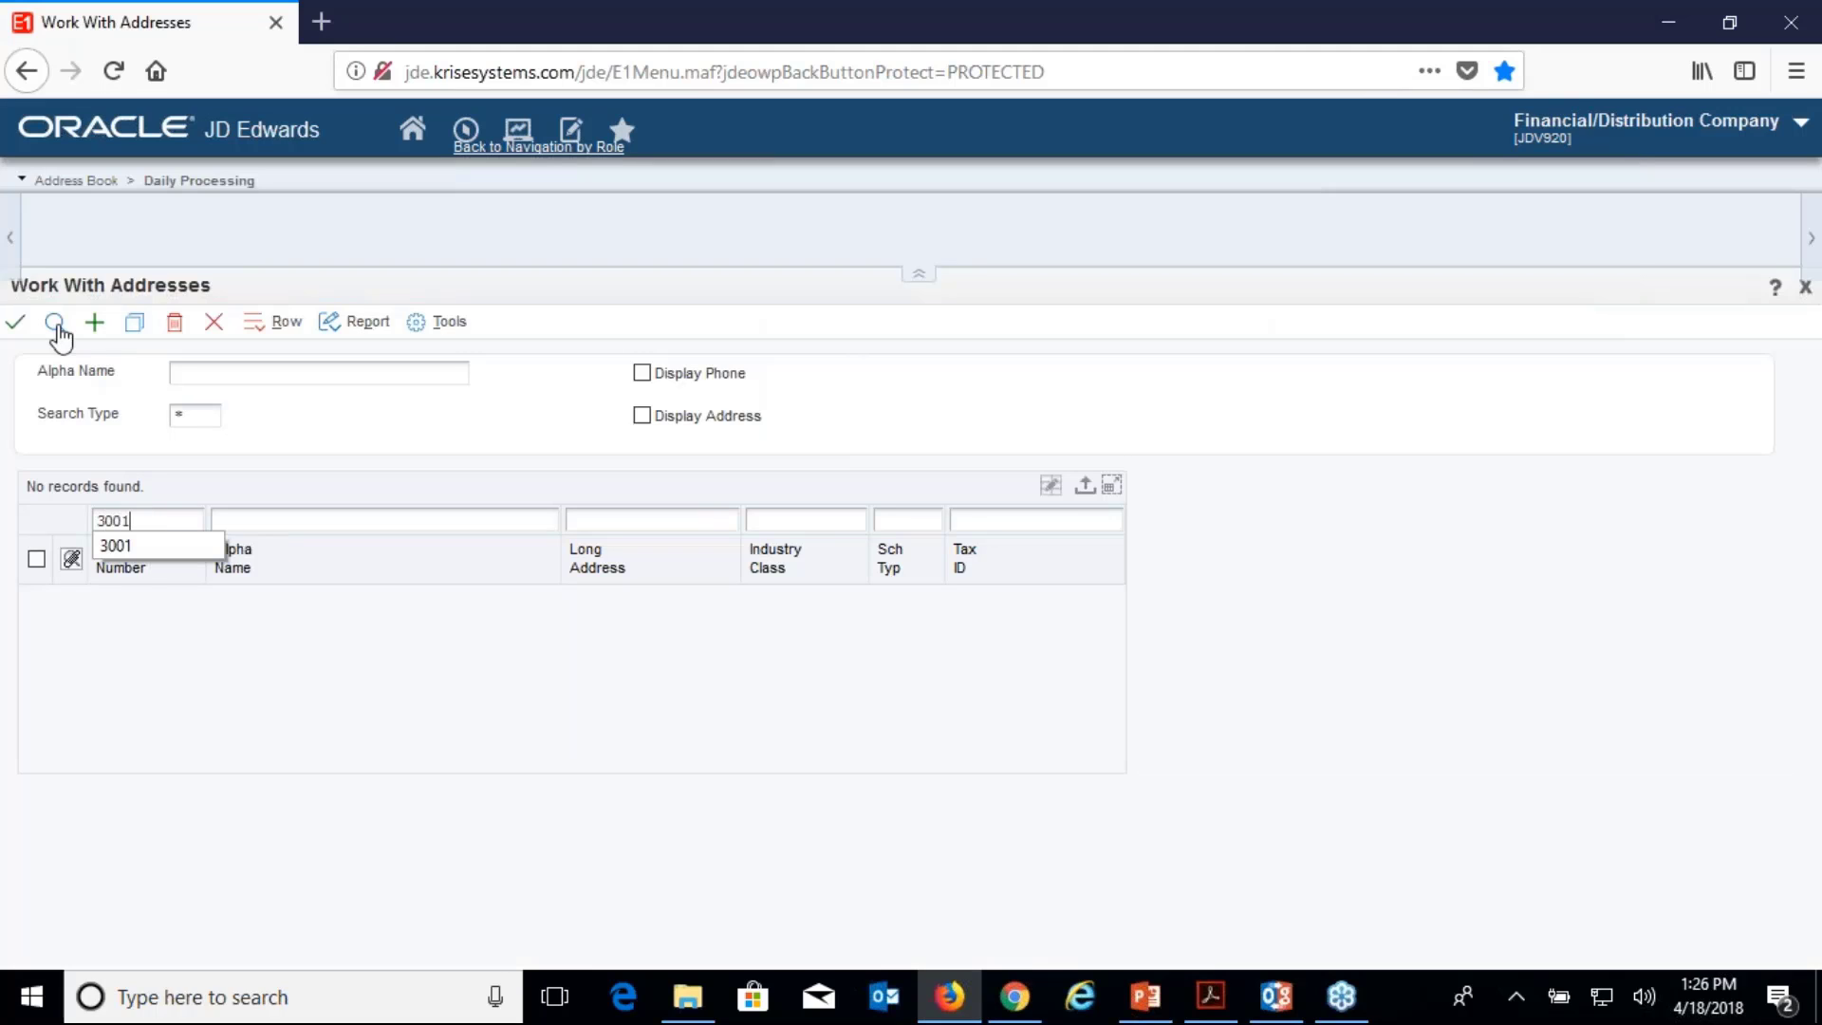
left_click(55, 324)
left_click(36, 559)
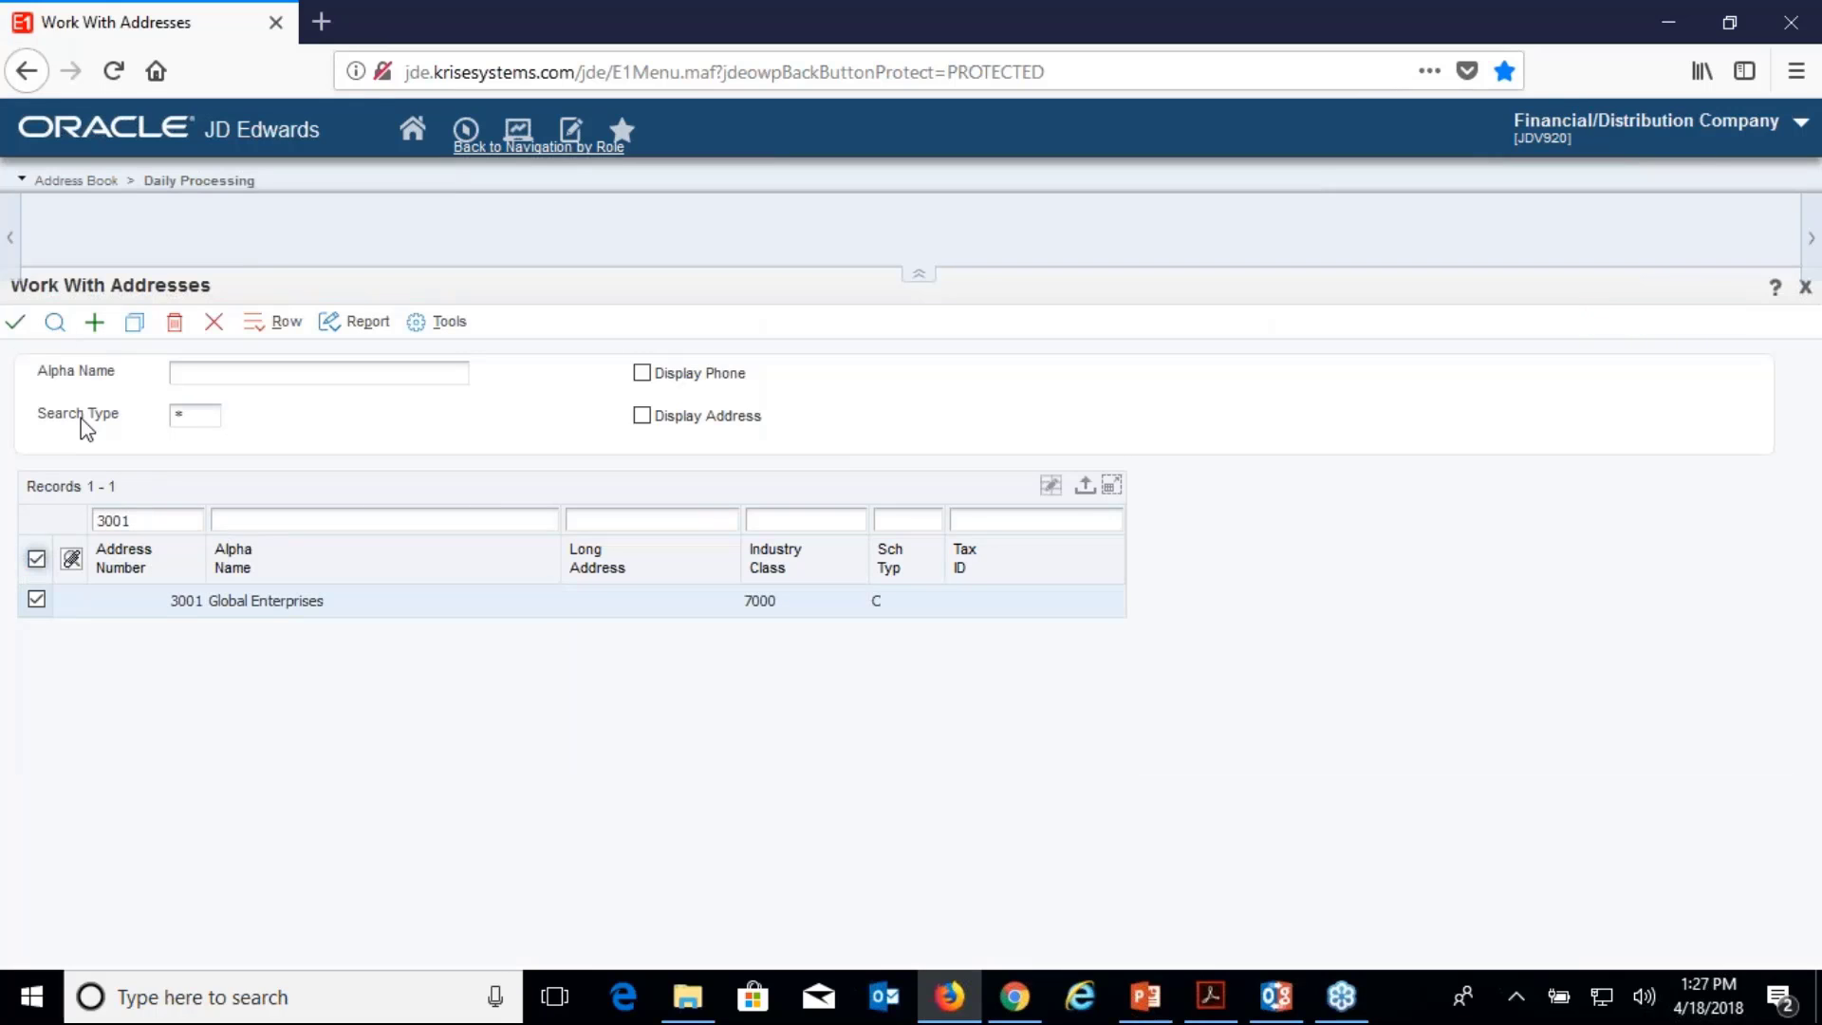
left_click(266, 324)
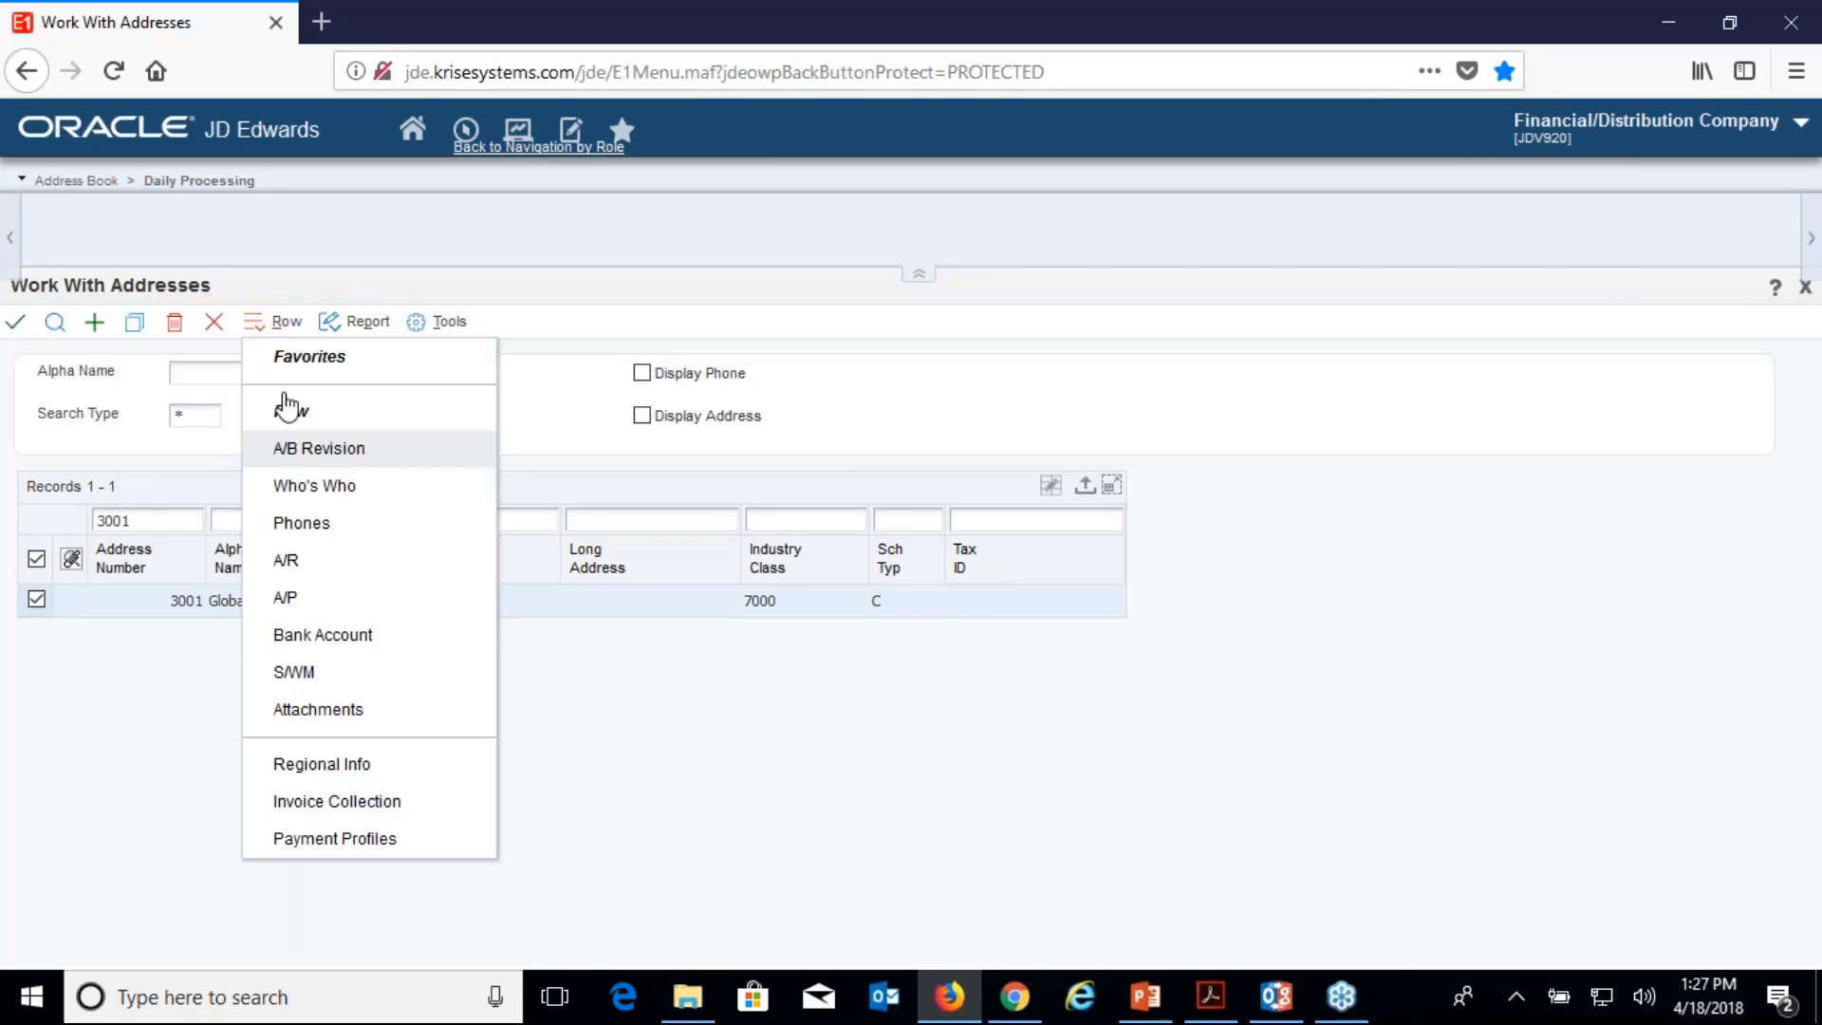
Check the two Who's Who contacts for 3001, then close Who's Who and Work With Addresses.
left_click(284, 481)
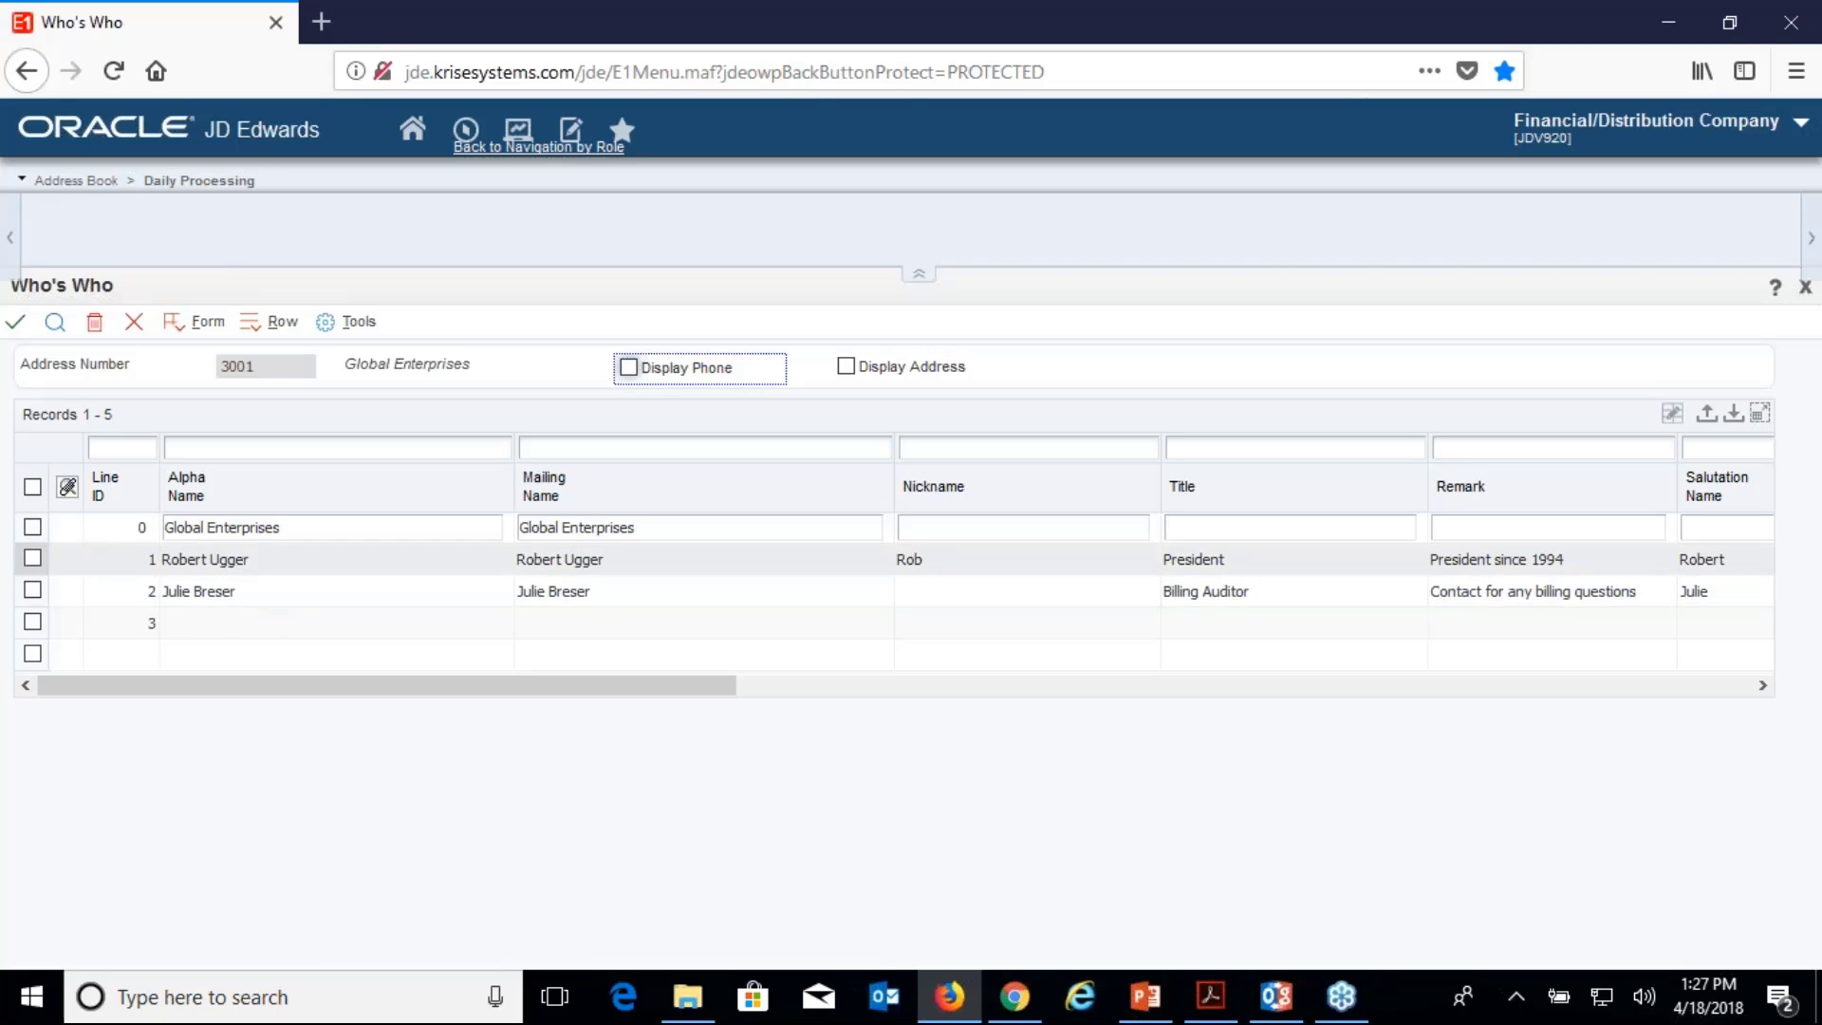
left_click(134, 321)
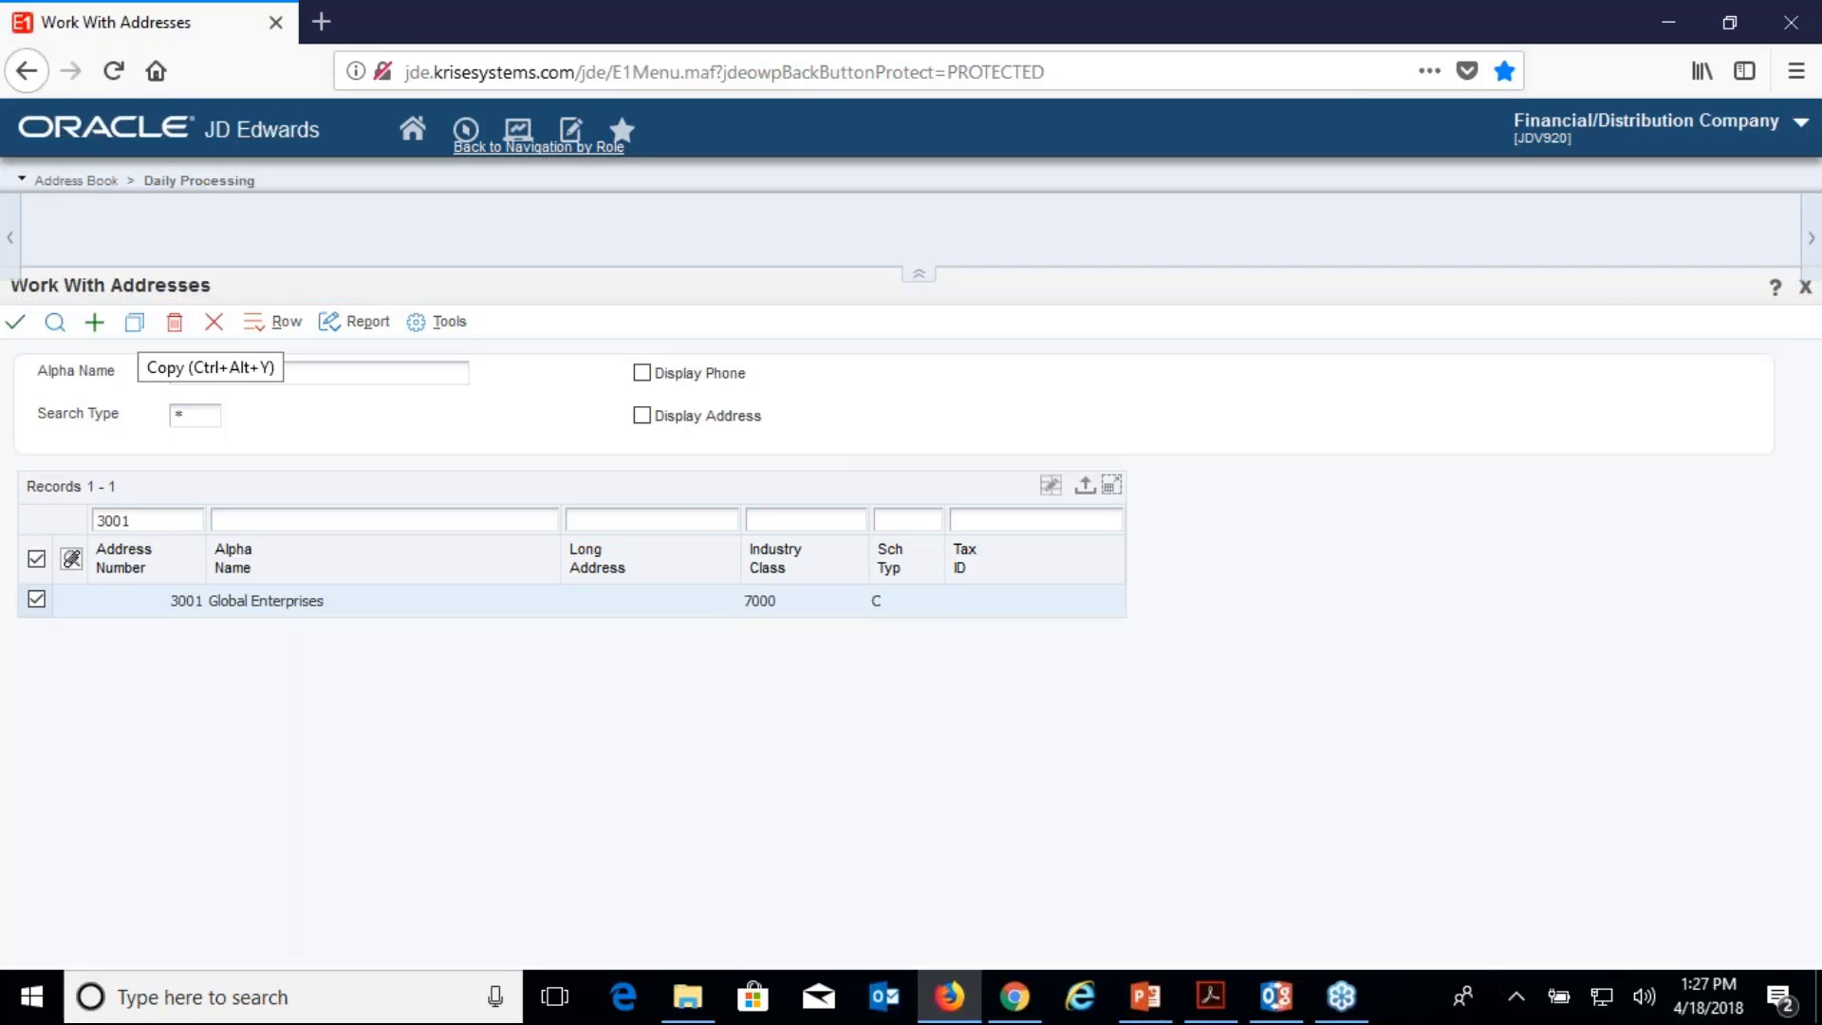
left_click(212, 323)
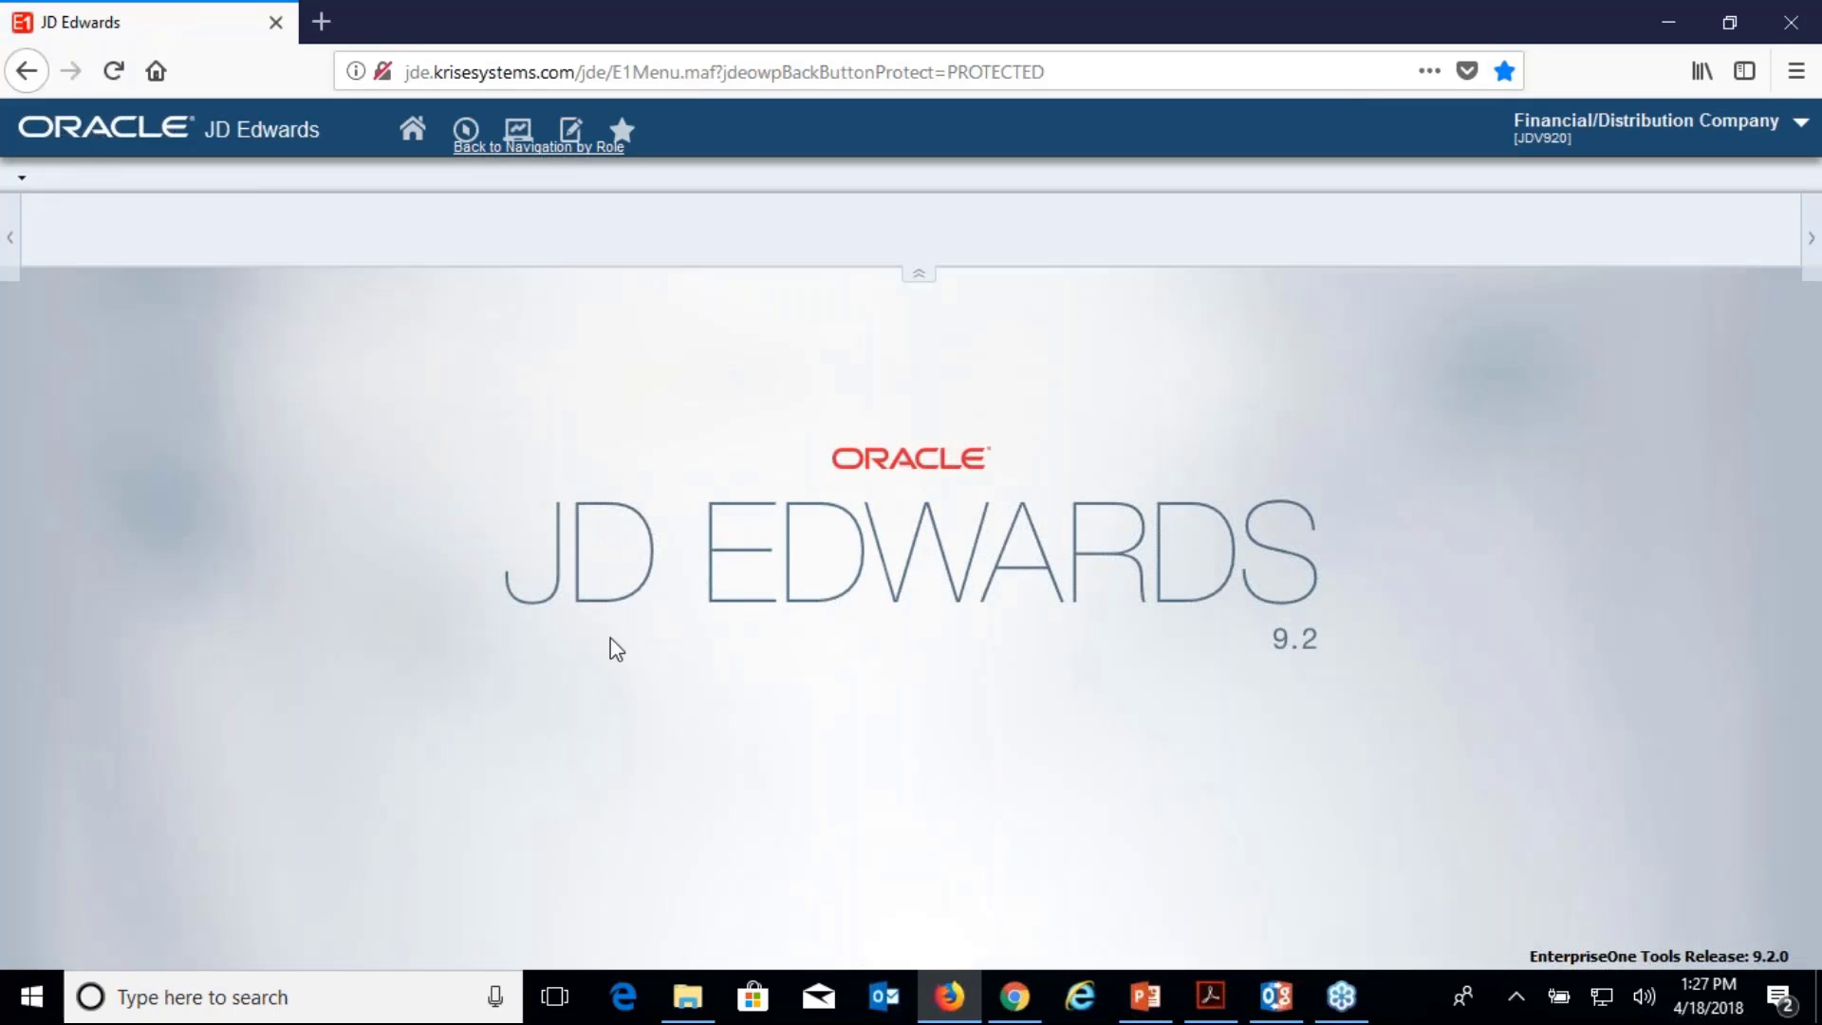
Invite the second Who's Who contact in EASYCommerce, confirm the alert, and close the account tab.
left_click(1020, 1001)
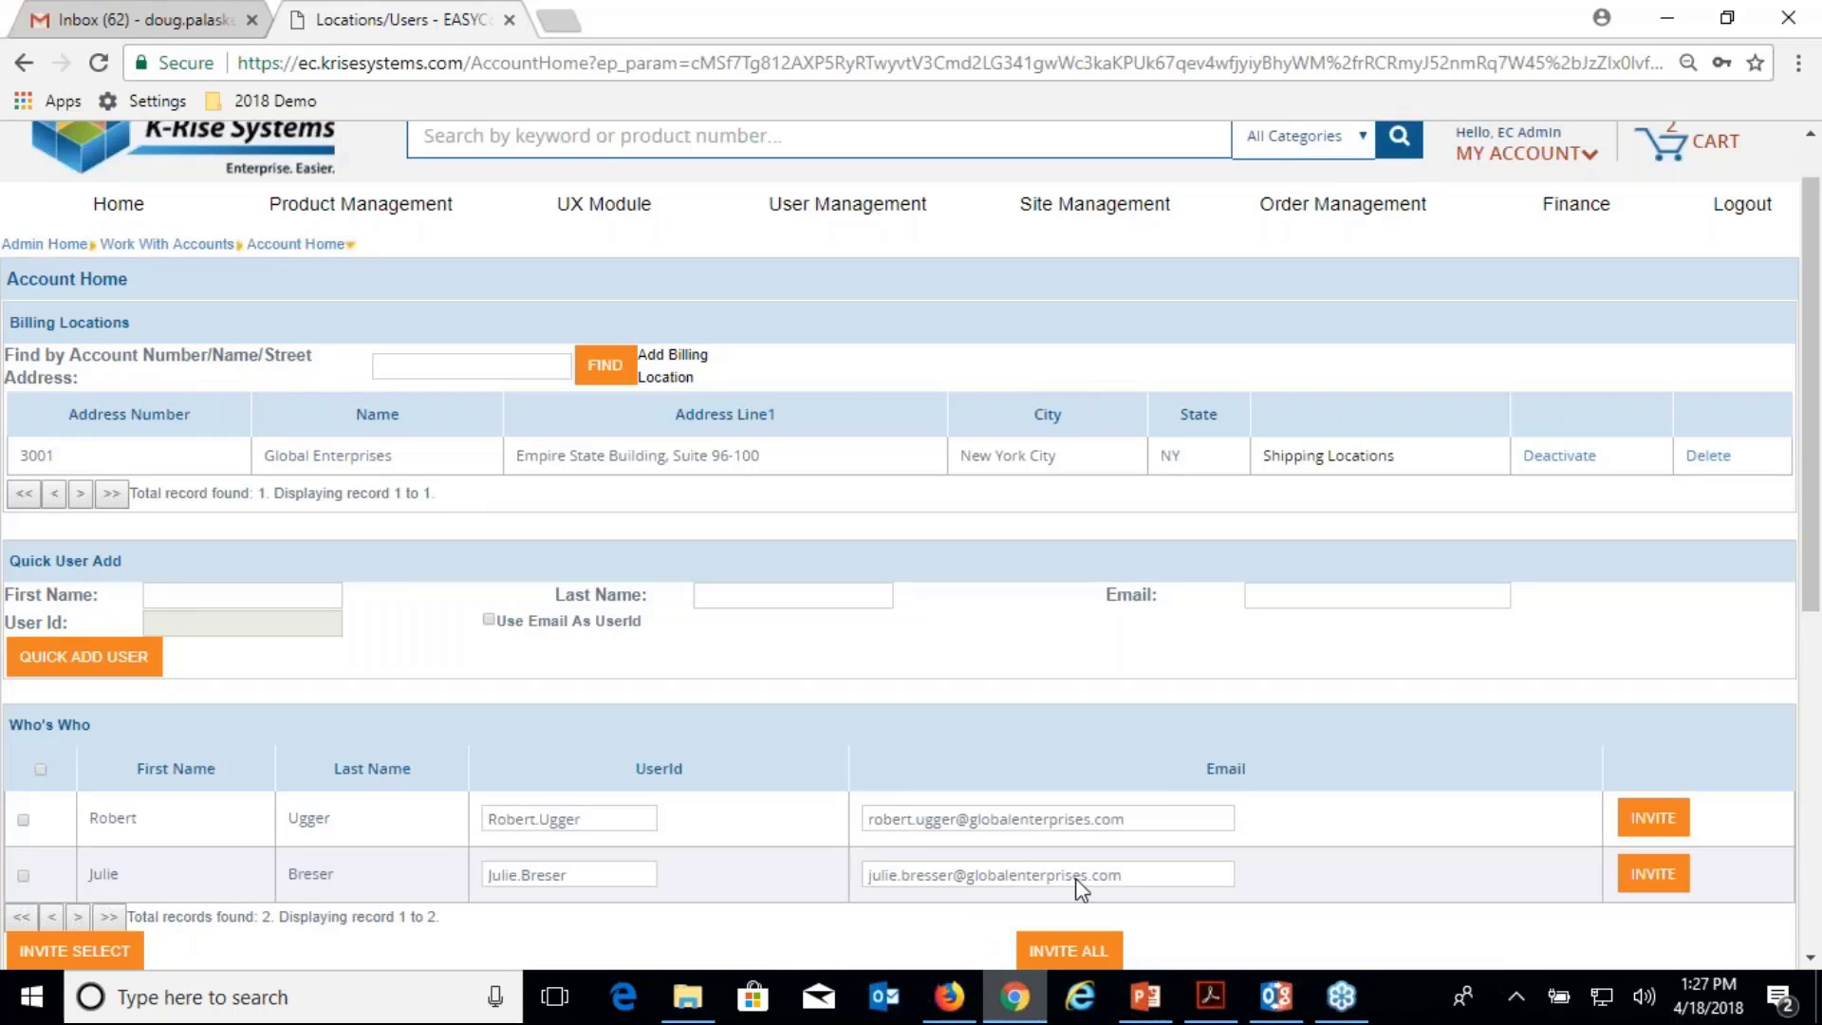
scroll(1079, 887, "down", 3)
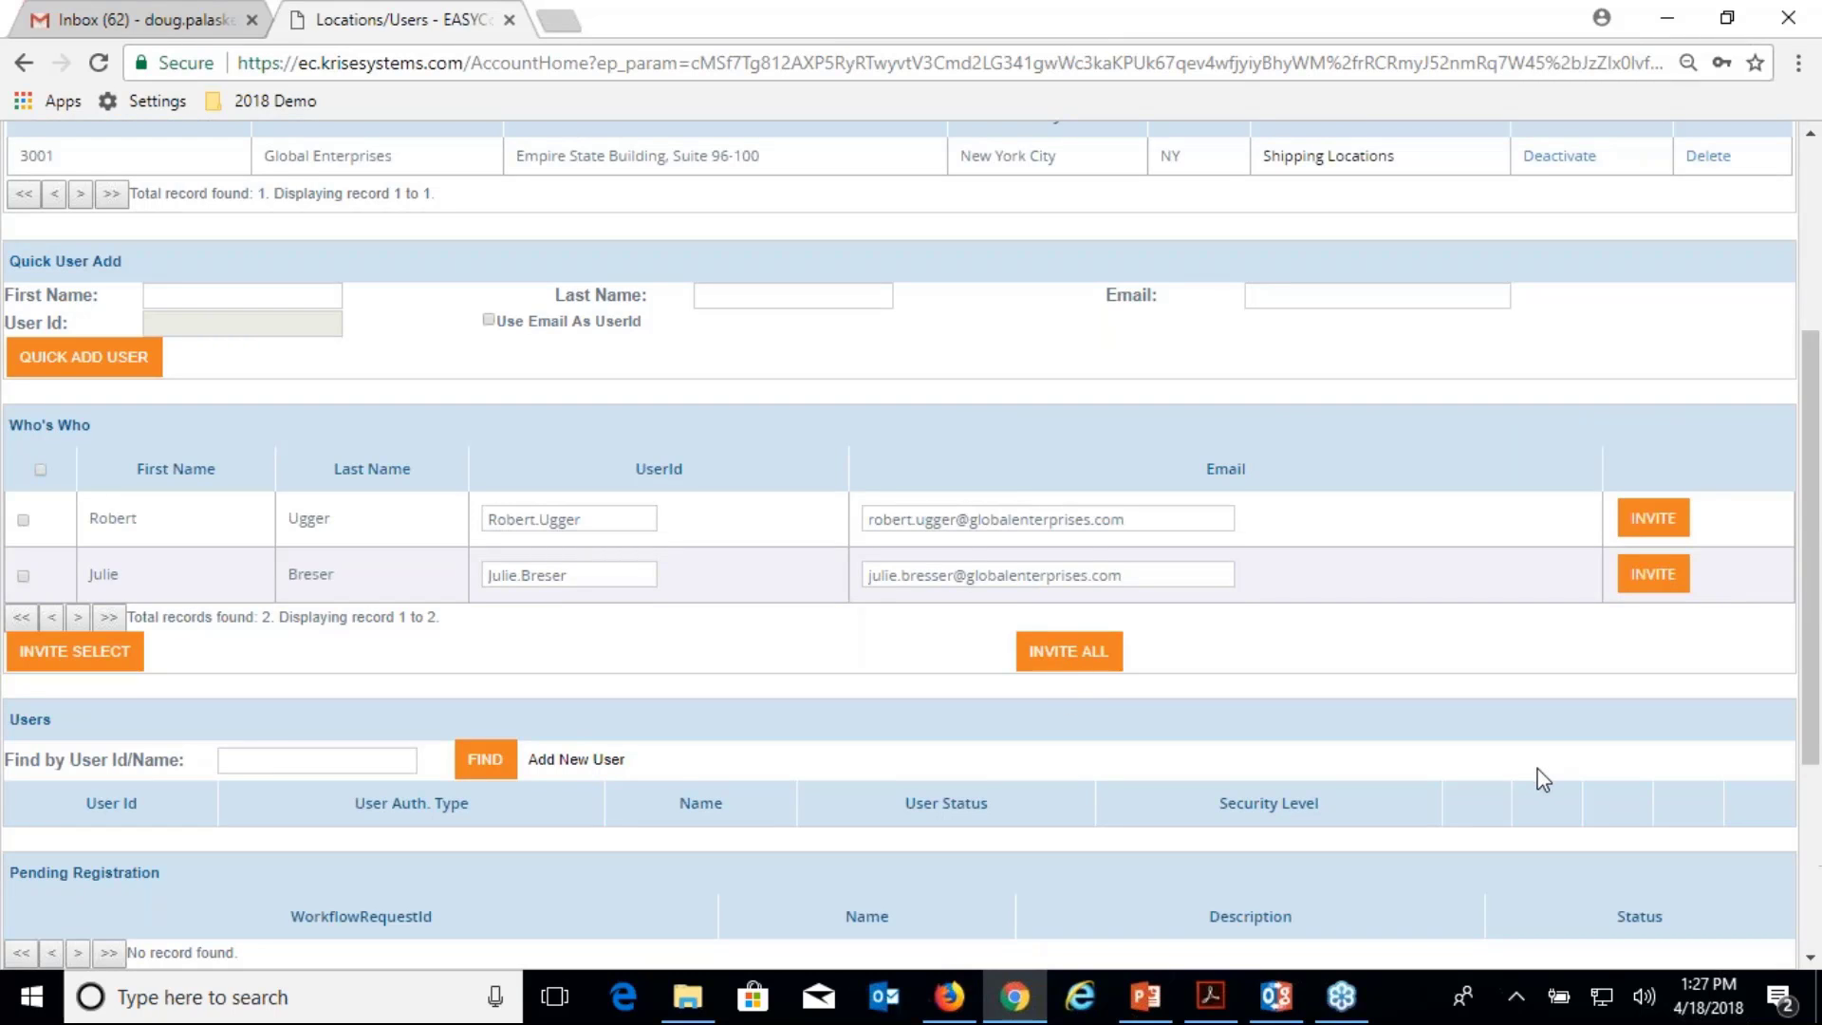
left_click(1656, 579)
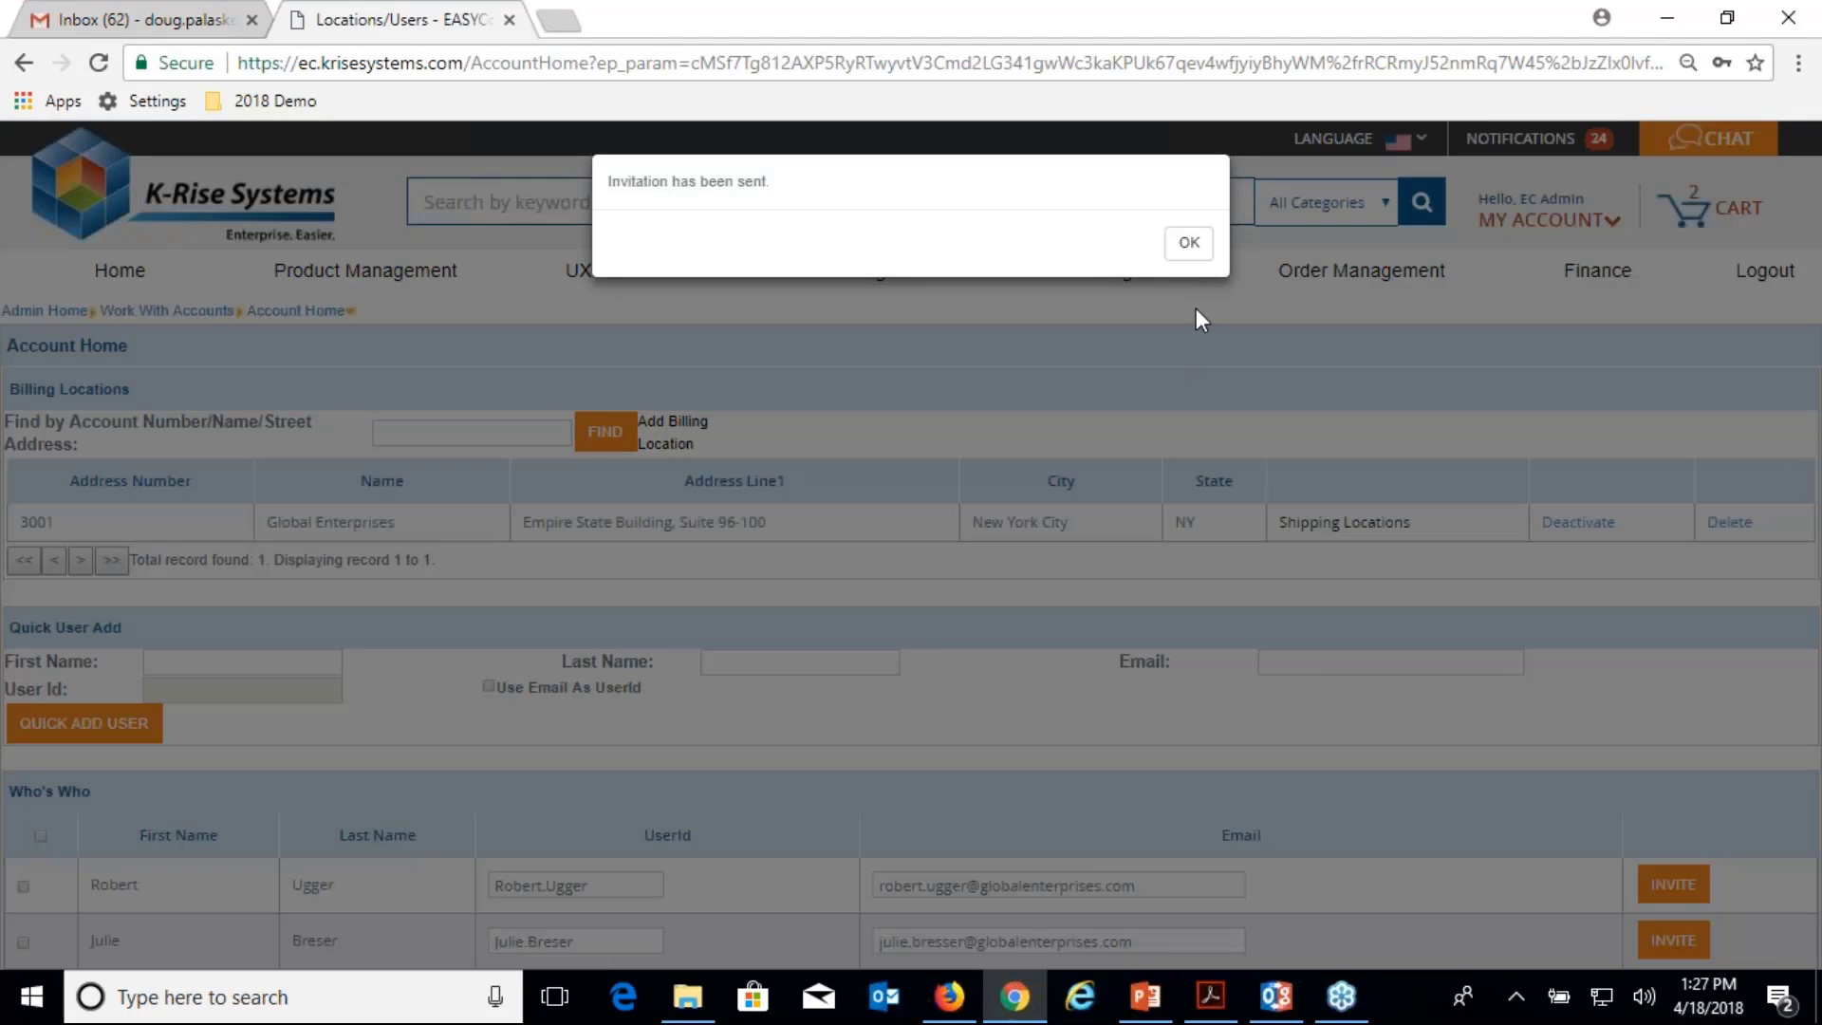
left_click(1189, 251)
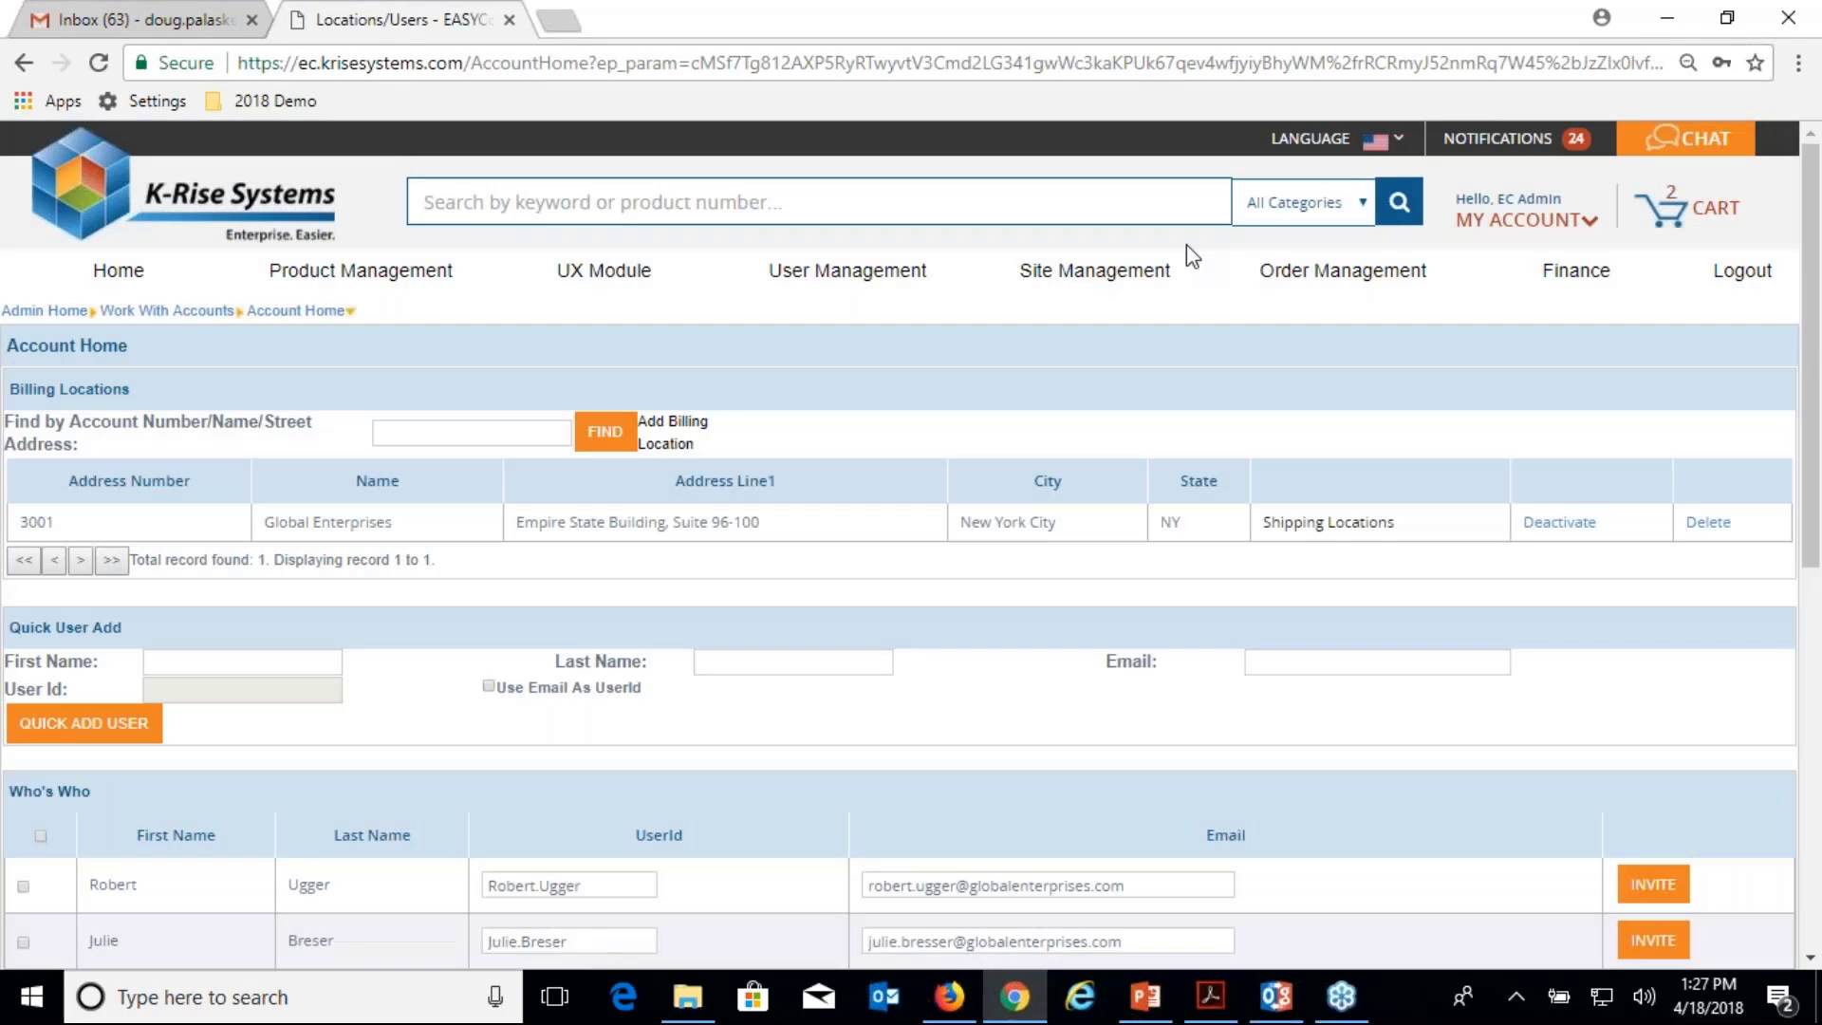
left_click(510, 21)
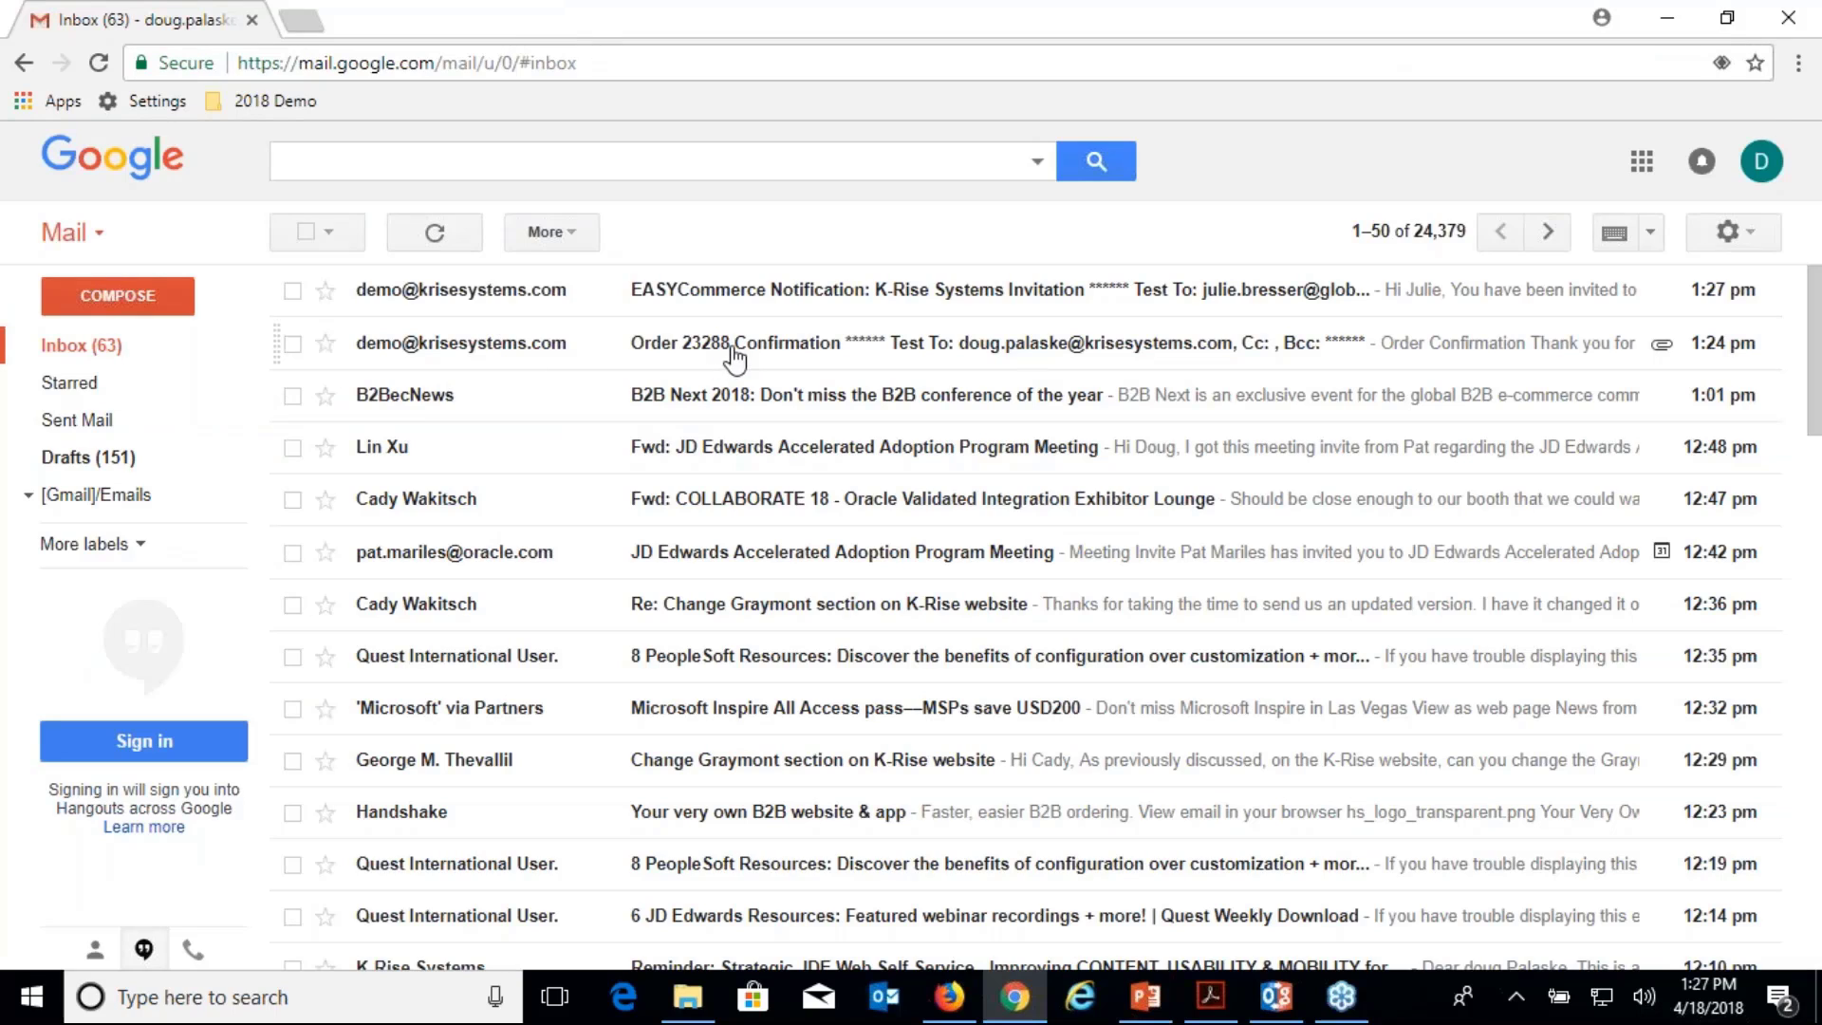
Open the EASYCommerce Notification email and follow its 'here' link to the Set Password page.
left_click(793, 302)
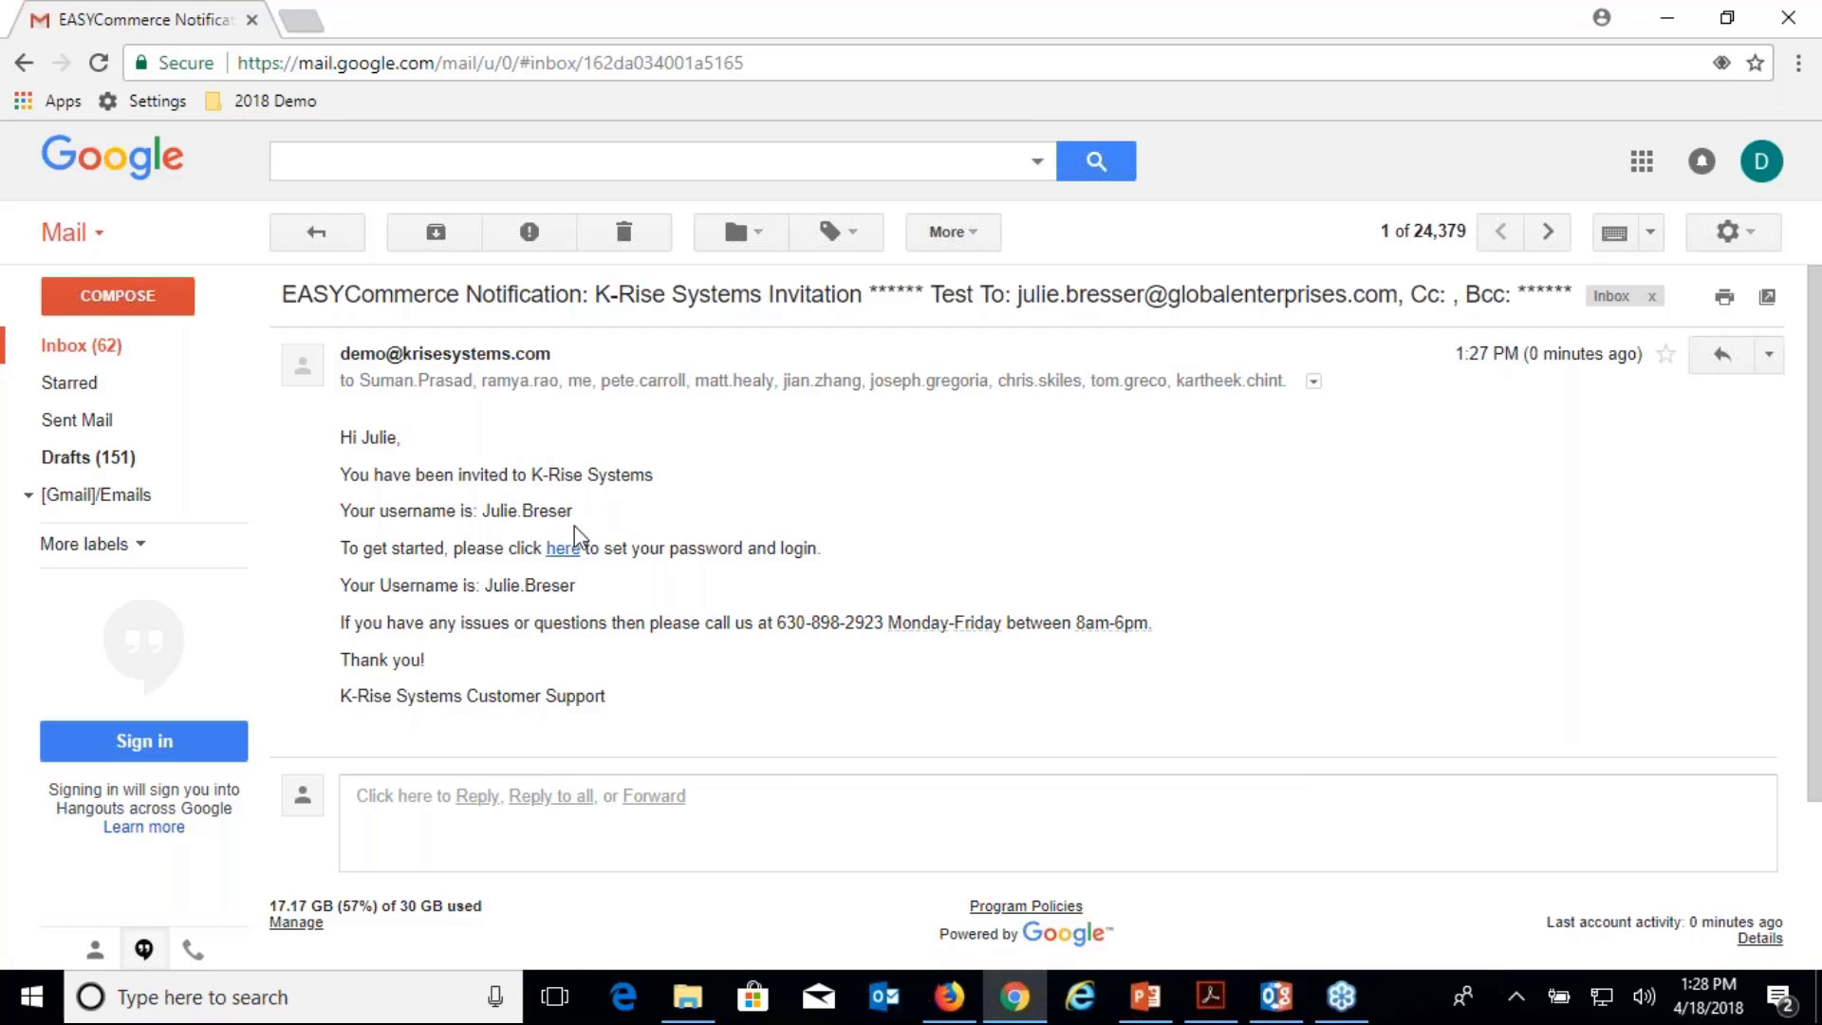
left_click(566, 550)
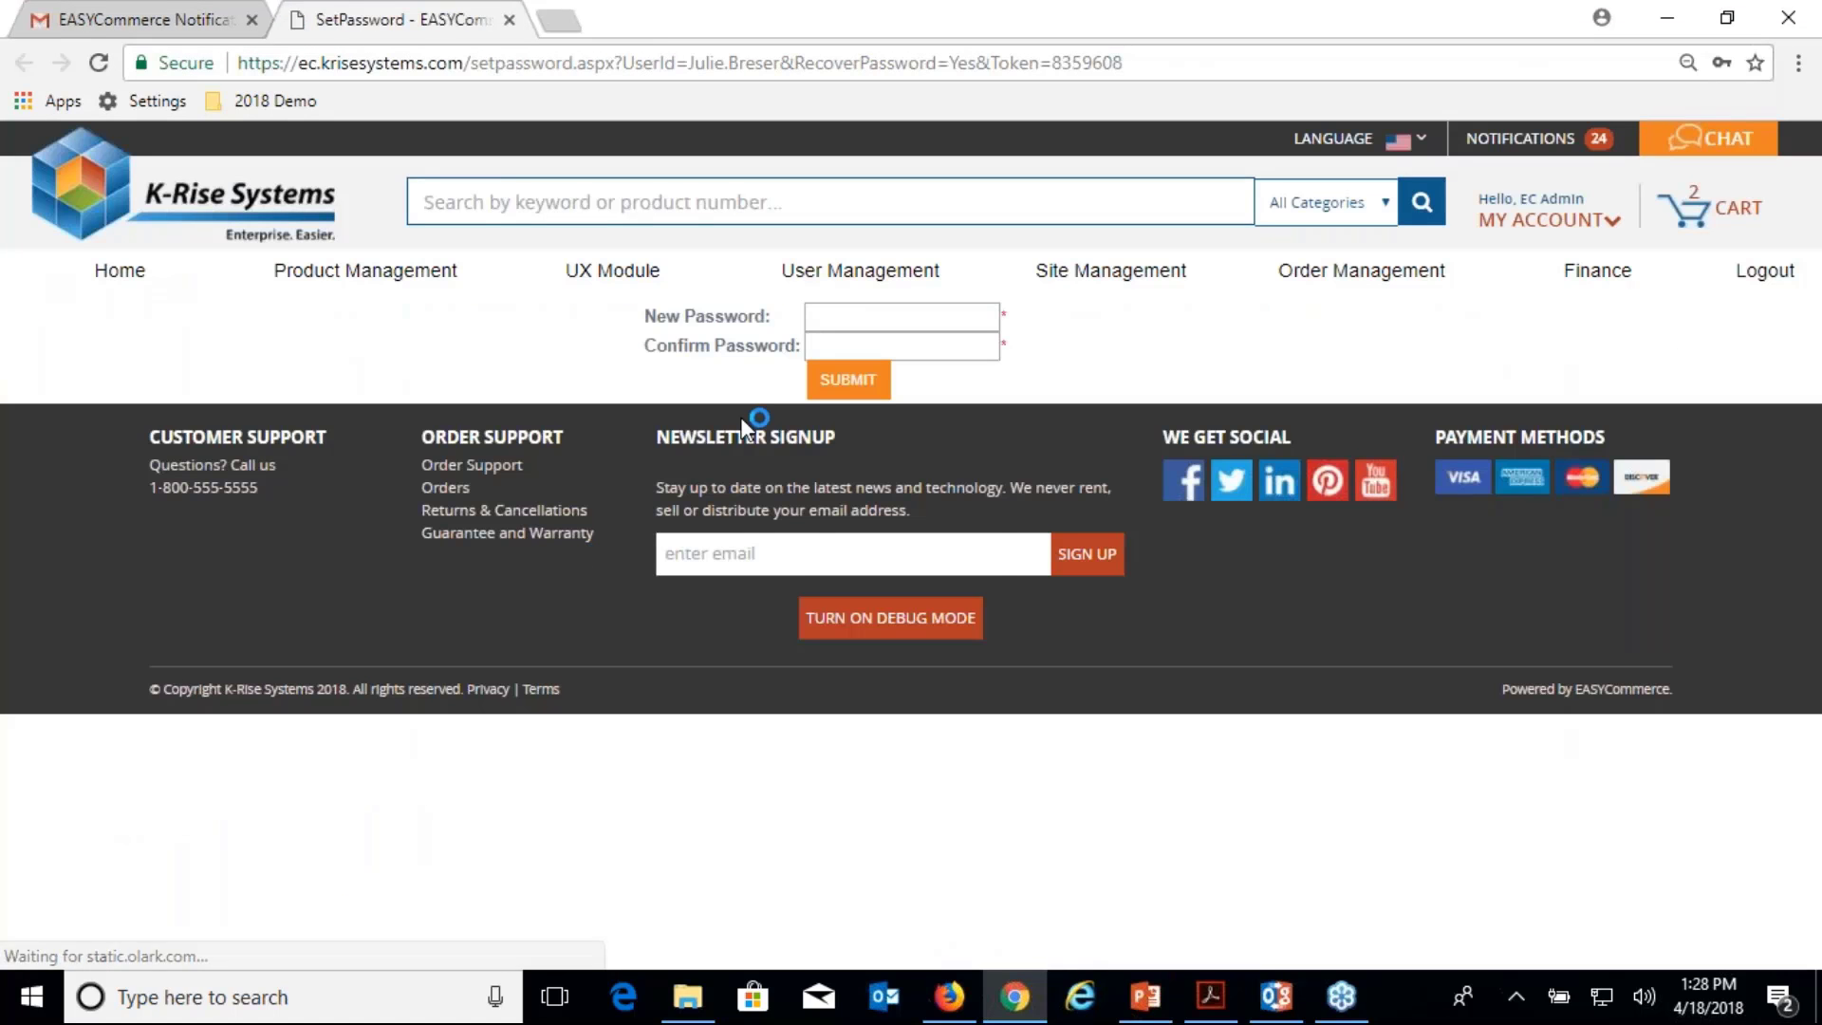
left_click(815, 317)
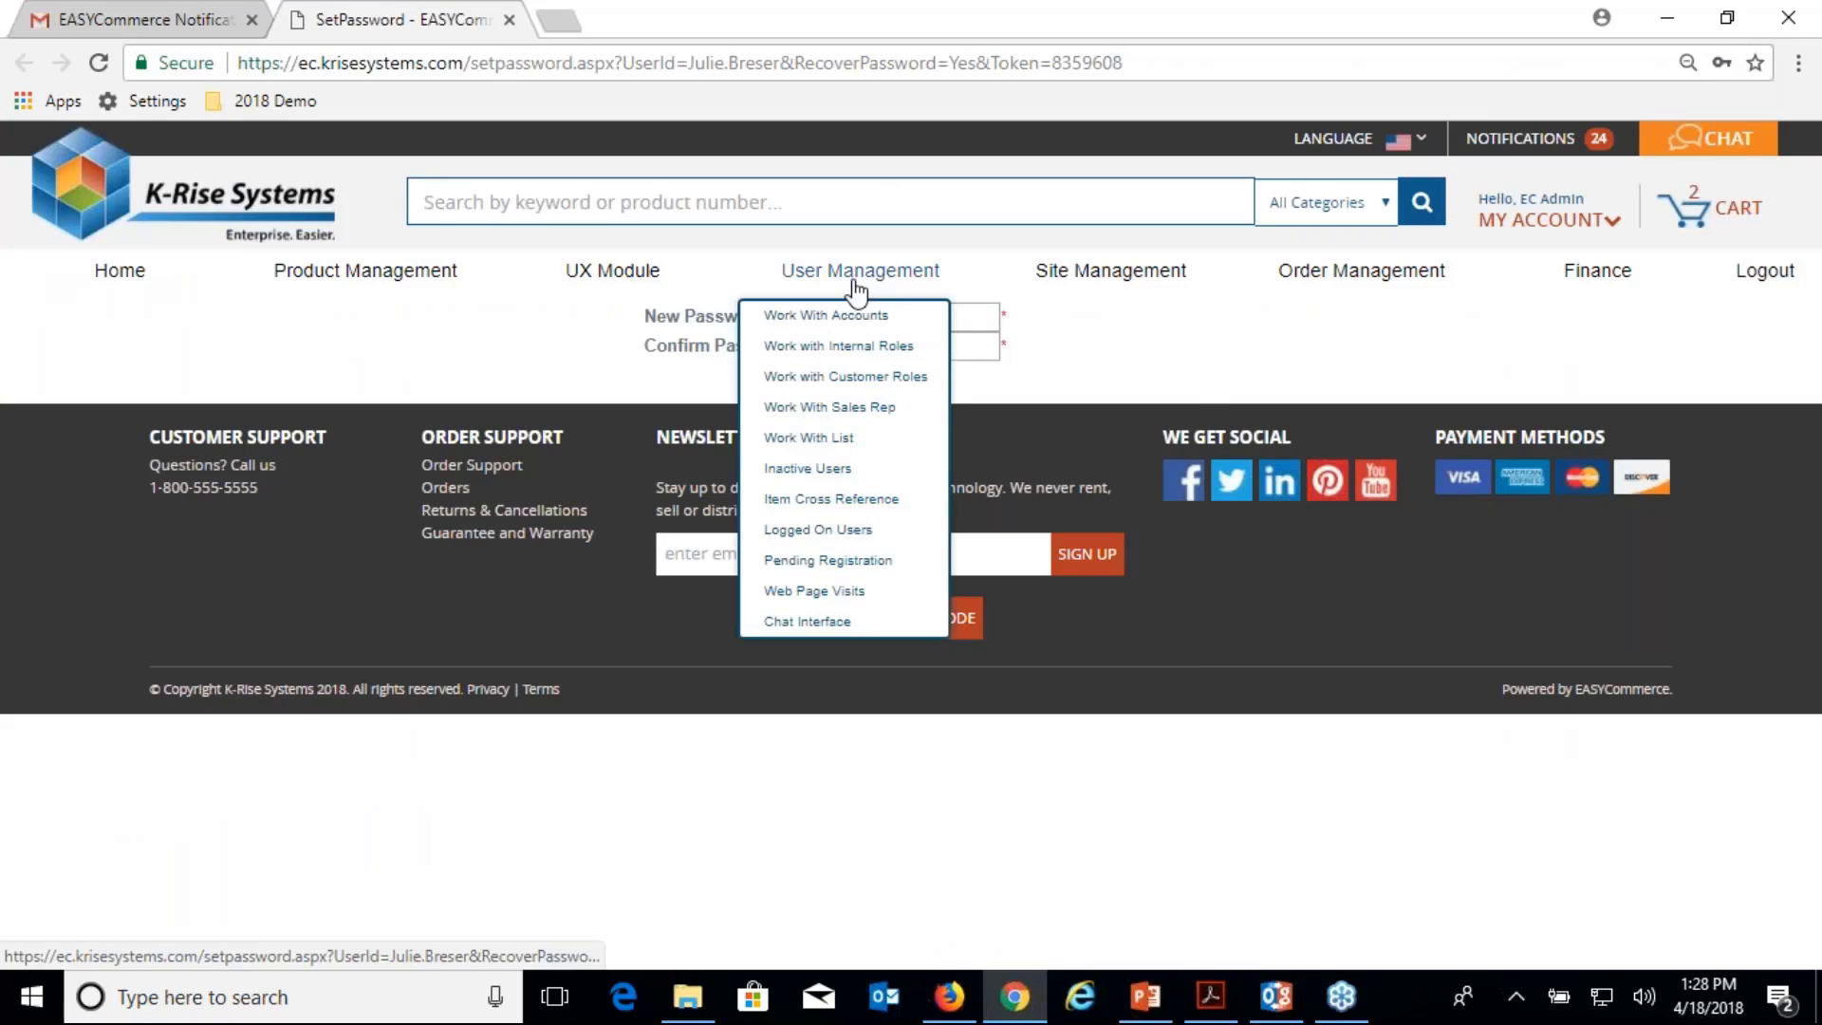
Enter the invited user's new password in both password fields and submit it.
mouse_move(1111, 276)
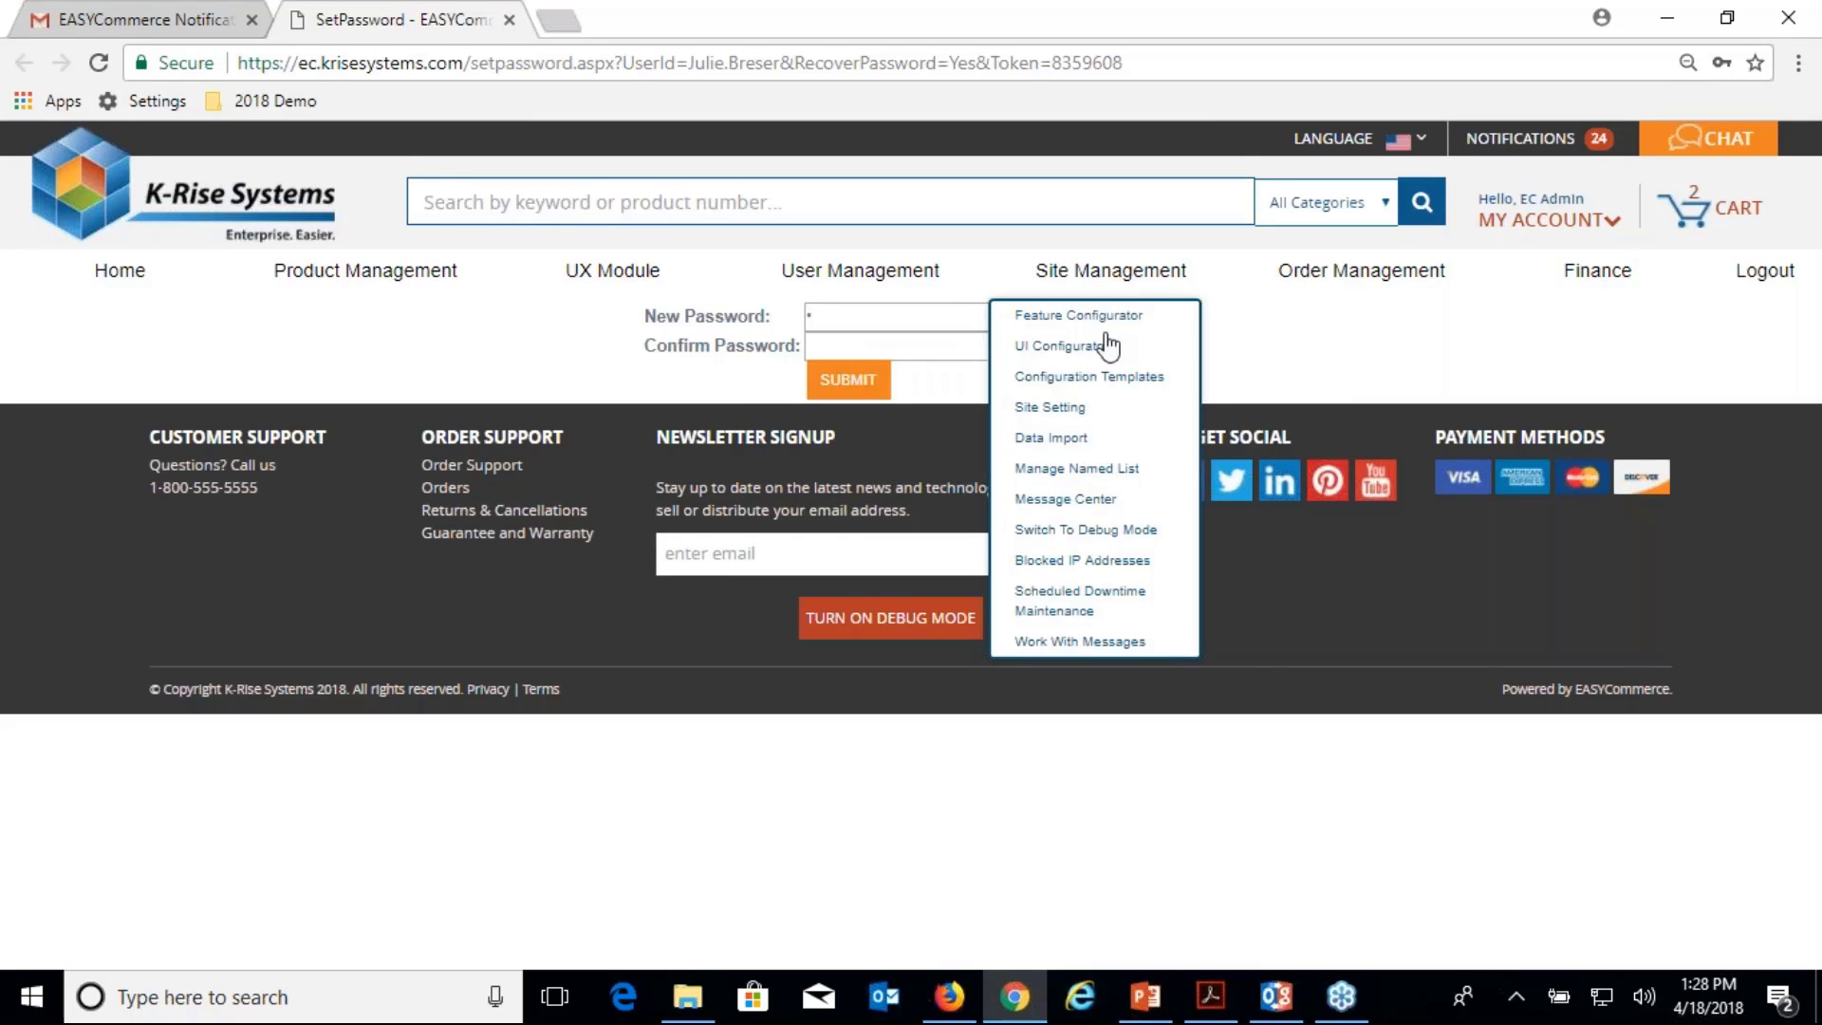
type("****************")
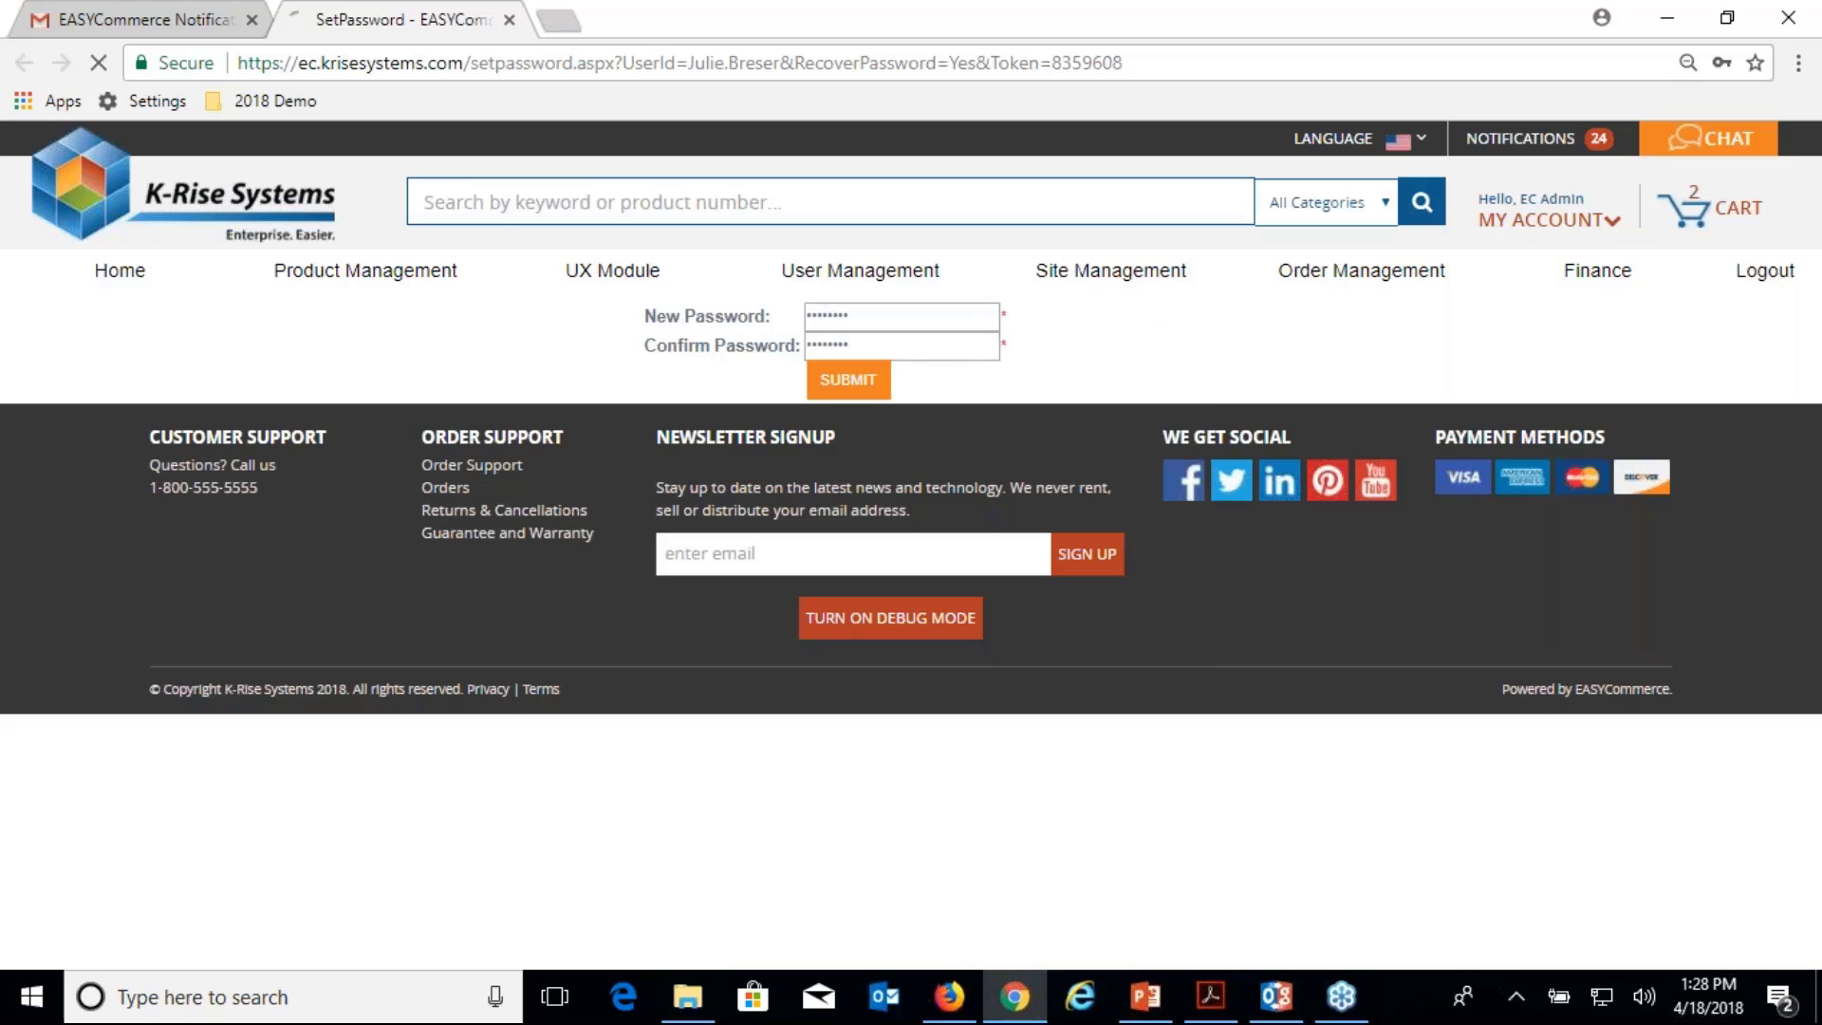
key("Return")
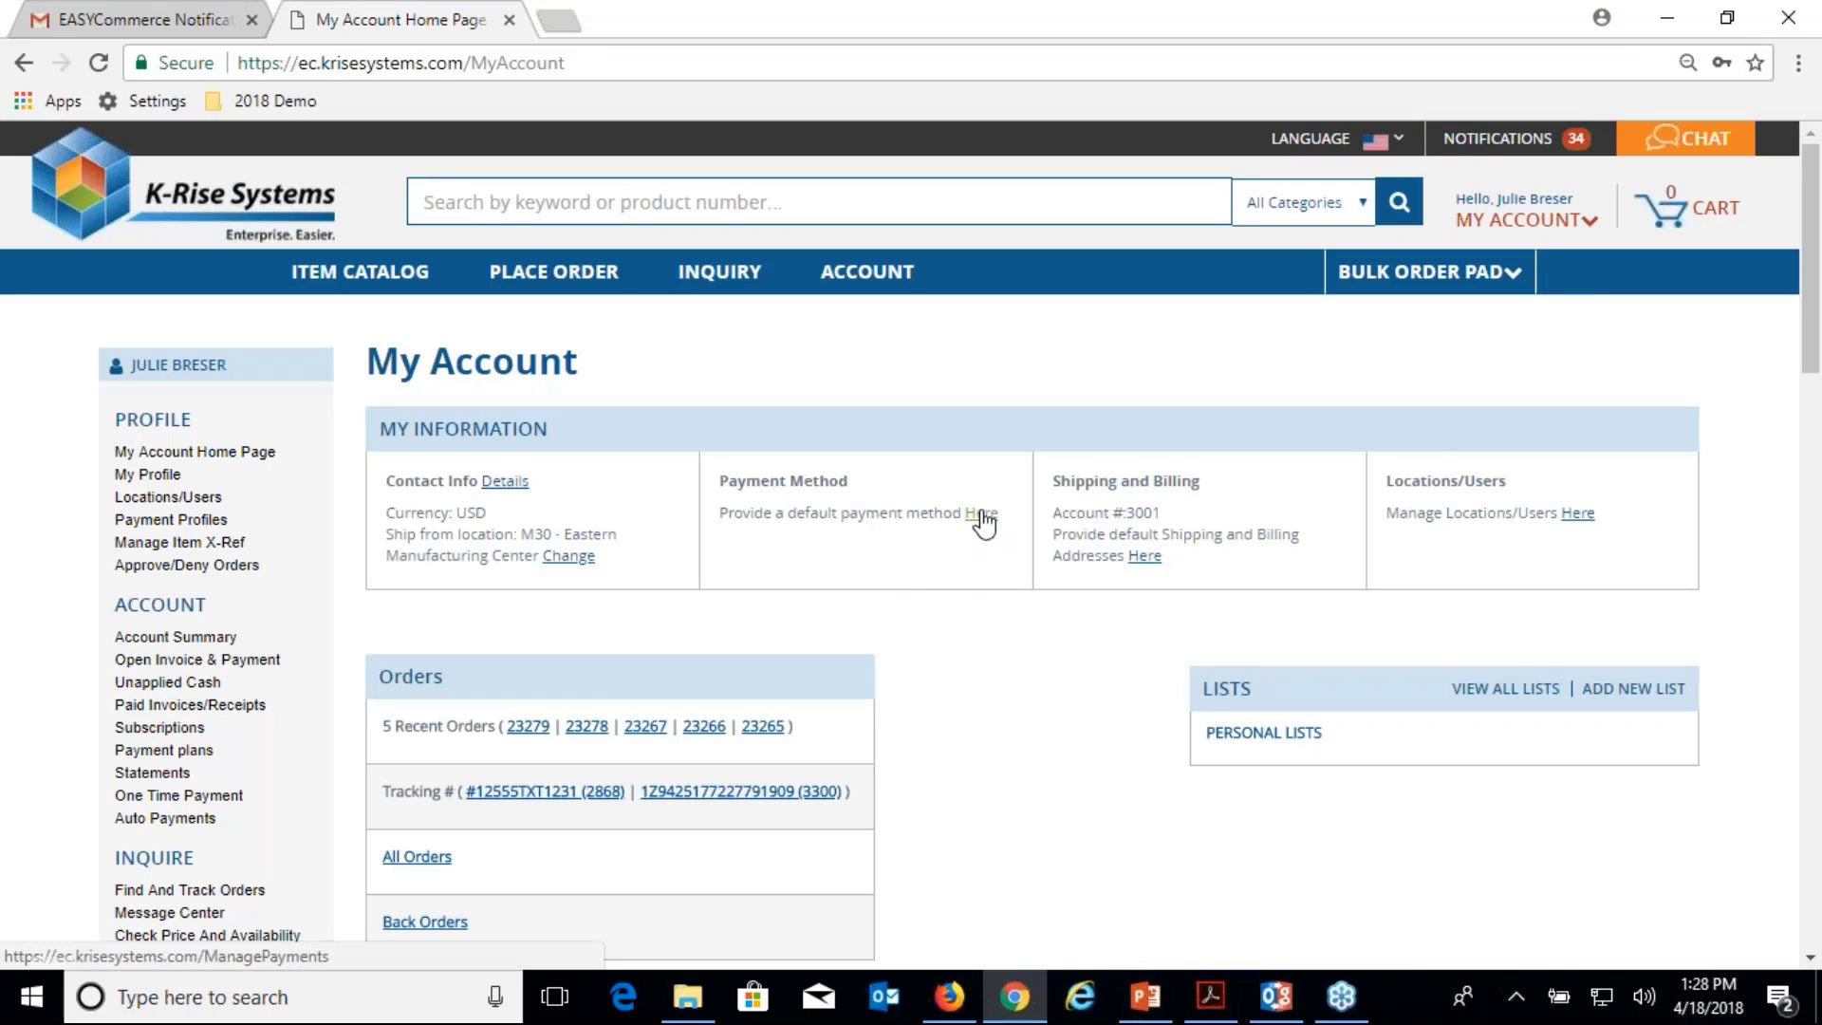
left_click(567, 558)
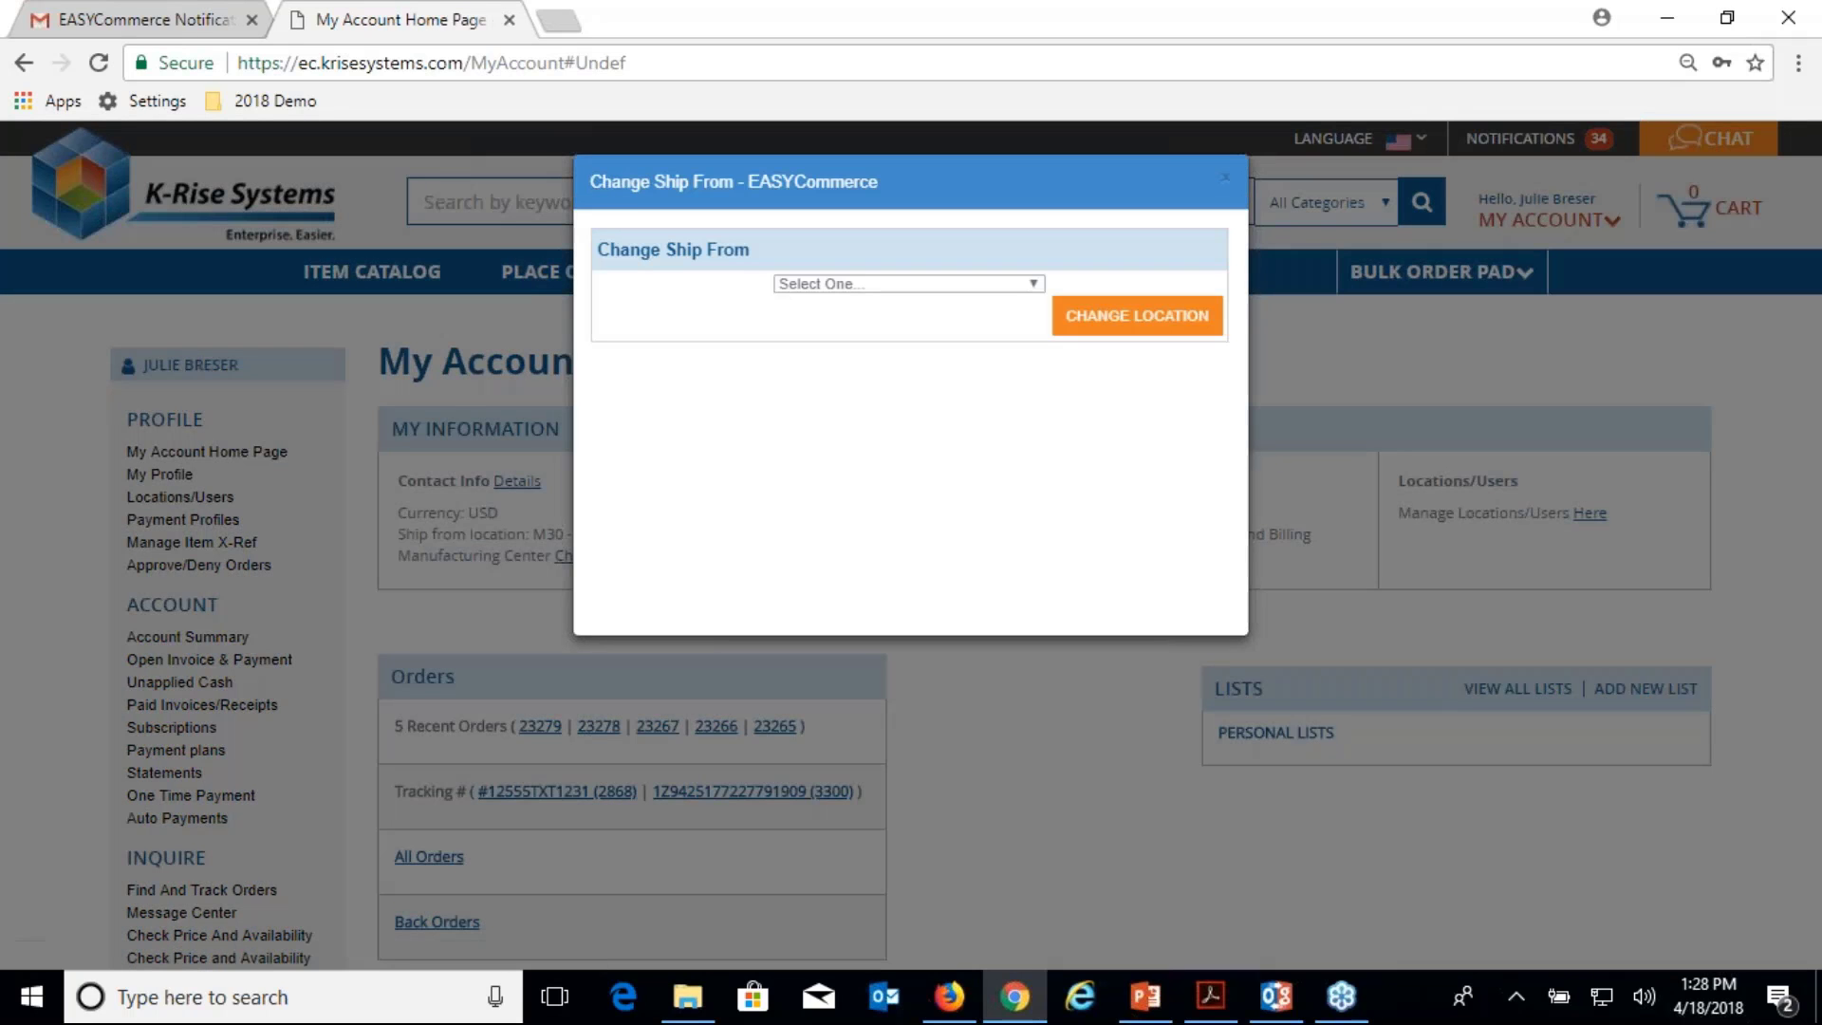
left_click(1023, 283)
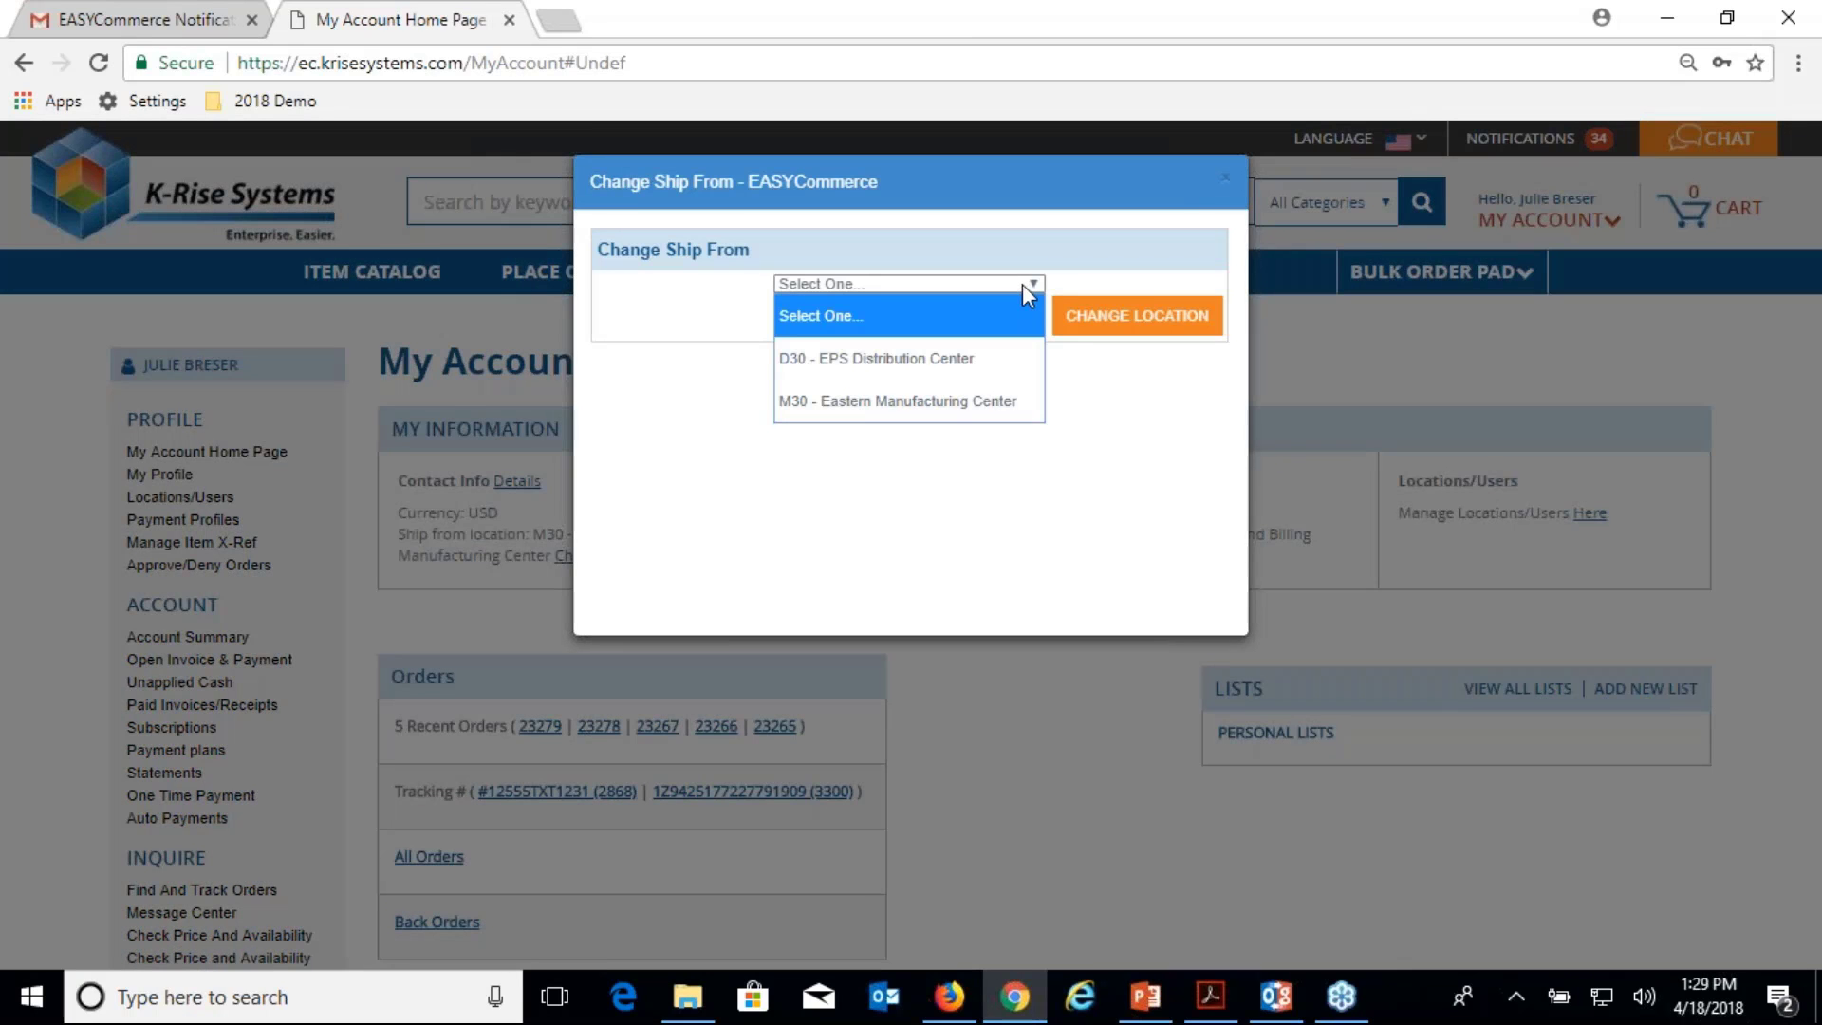
left_click(1022, 287)
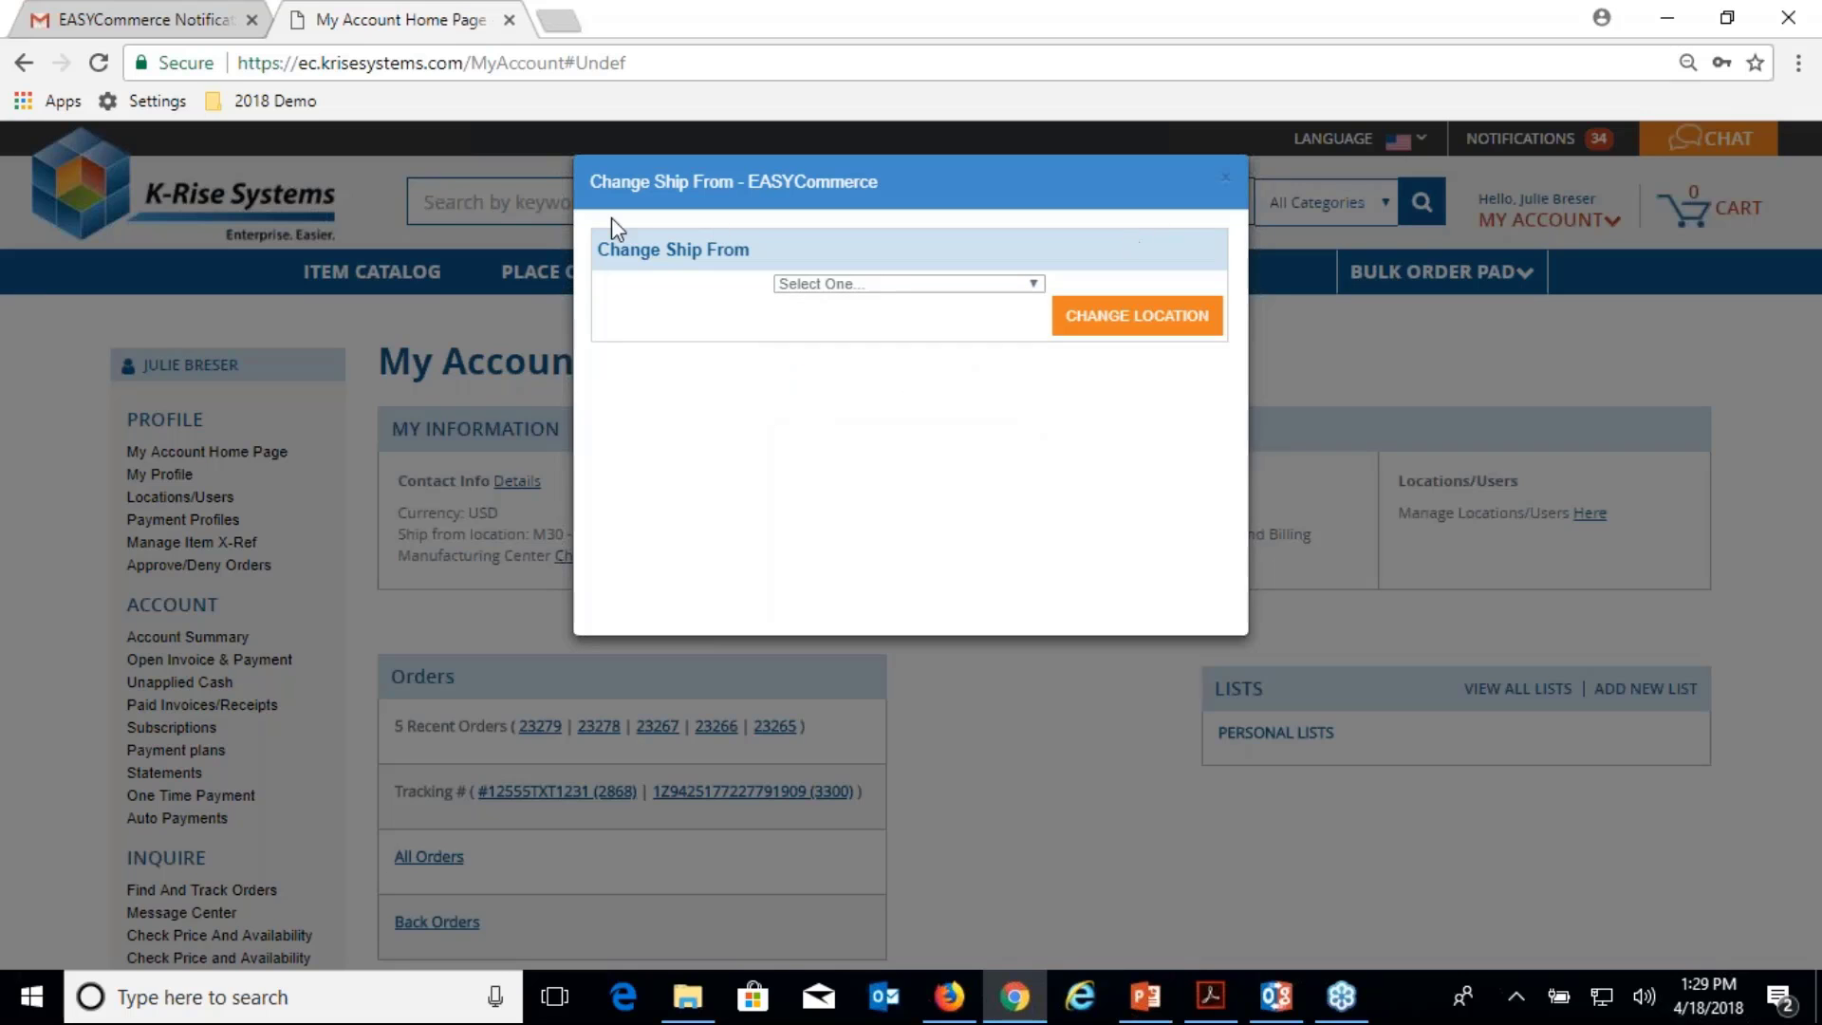
key("Escape")
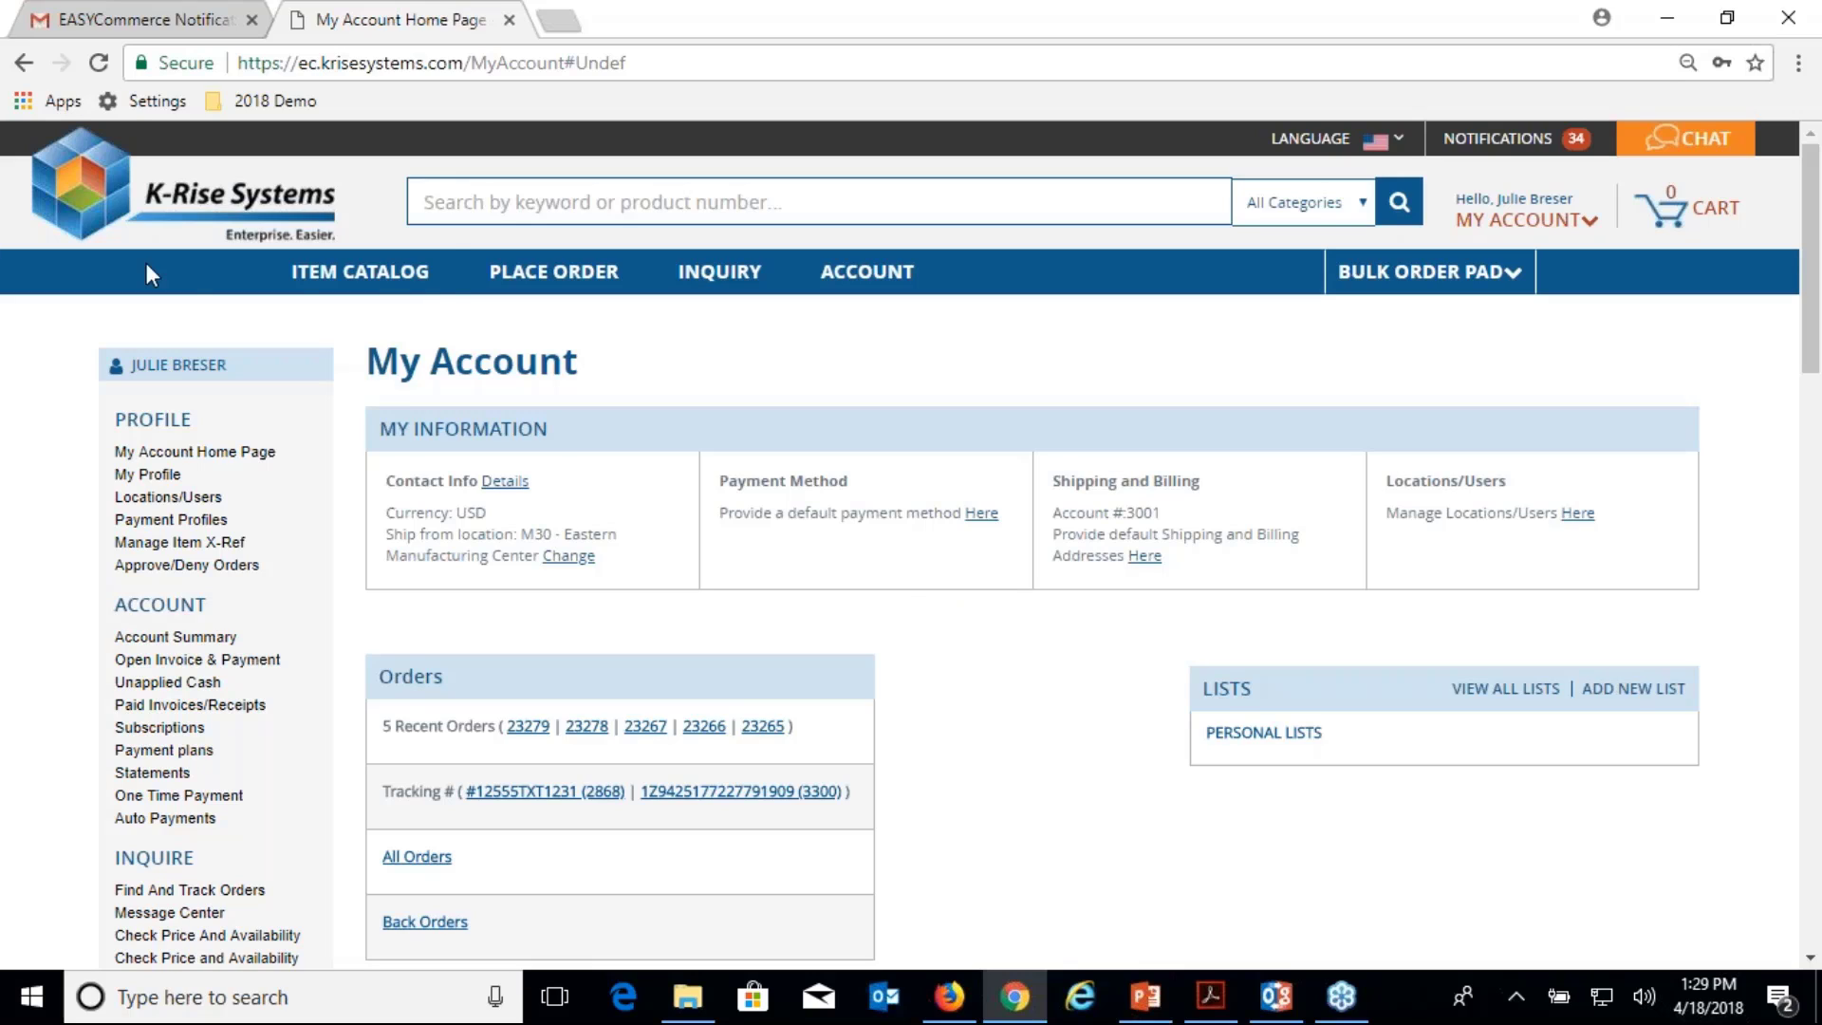
List the 10 Lighting & Electrical sensor products and quick-view item 180194, the DC voltmeter panel meter.
mouse_move(358, 285)
left_click(348, 323)
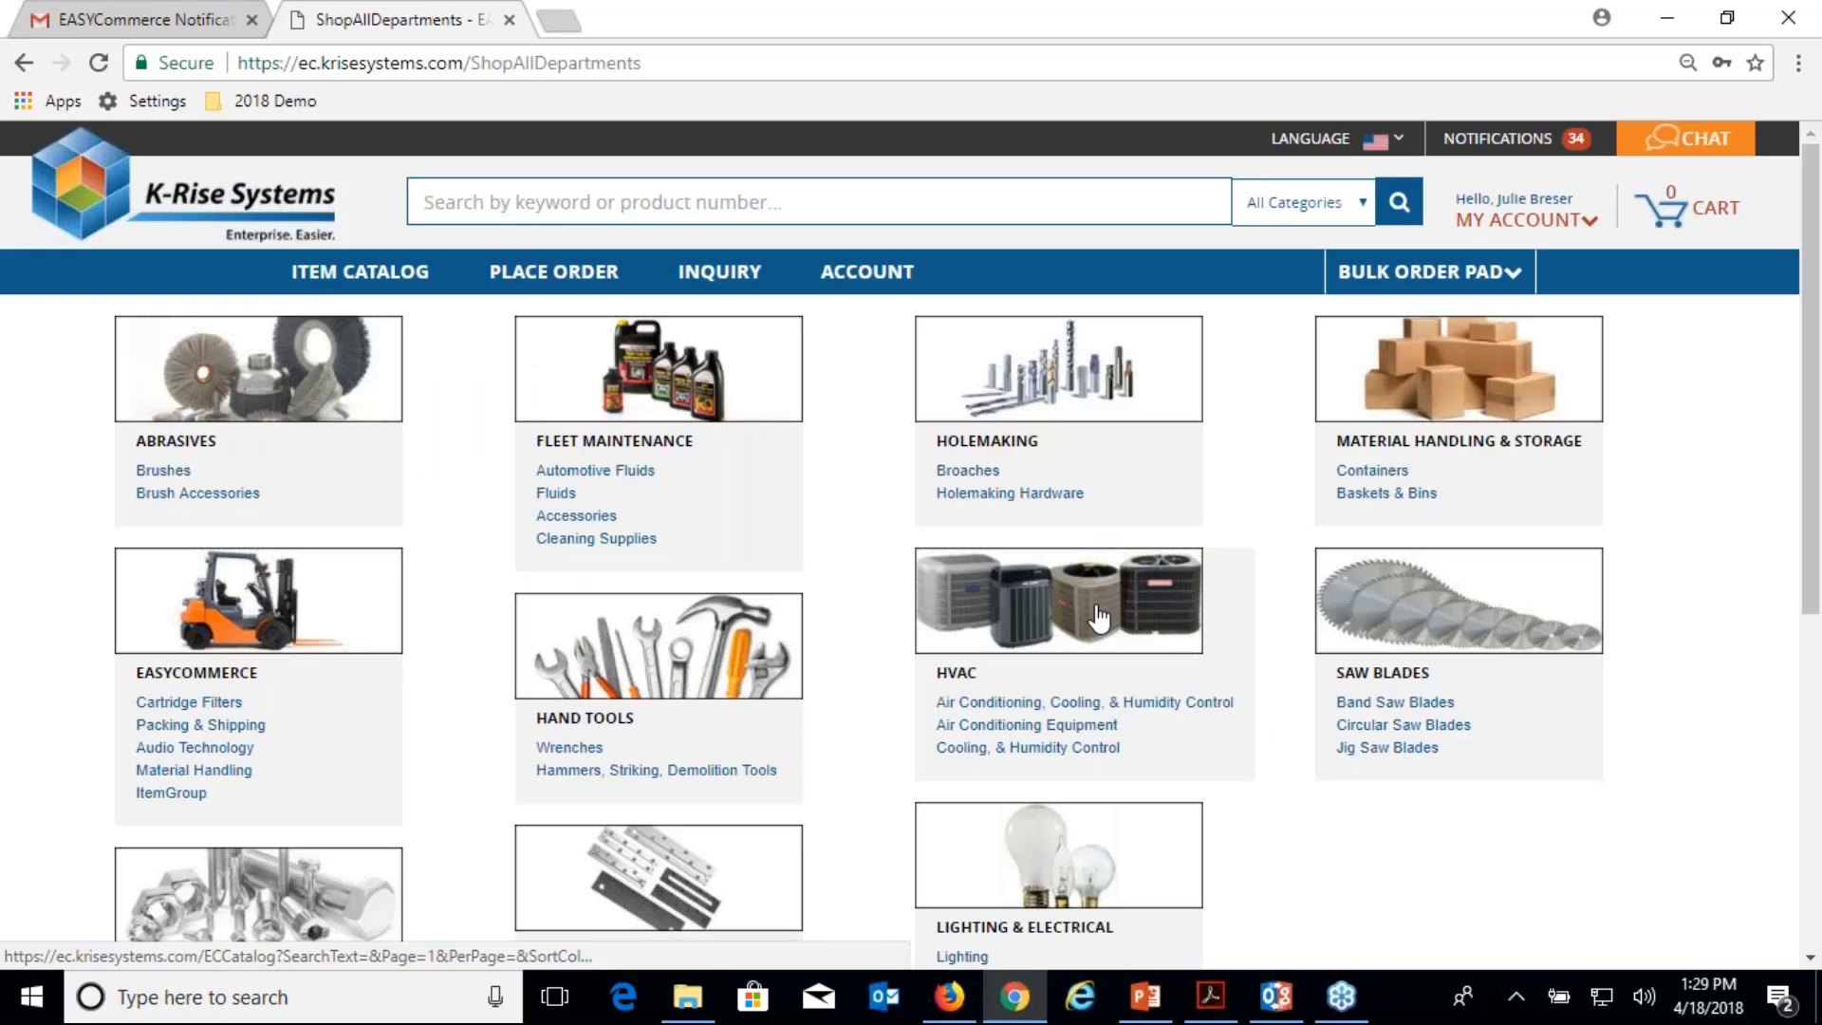
scroll(1096, 617, "down", 2)
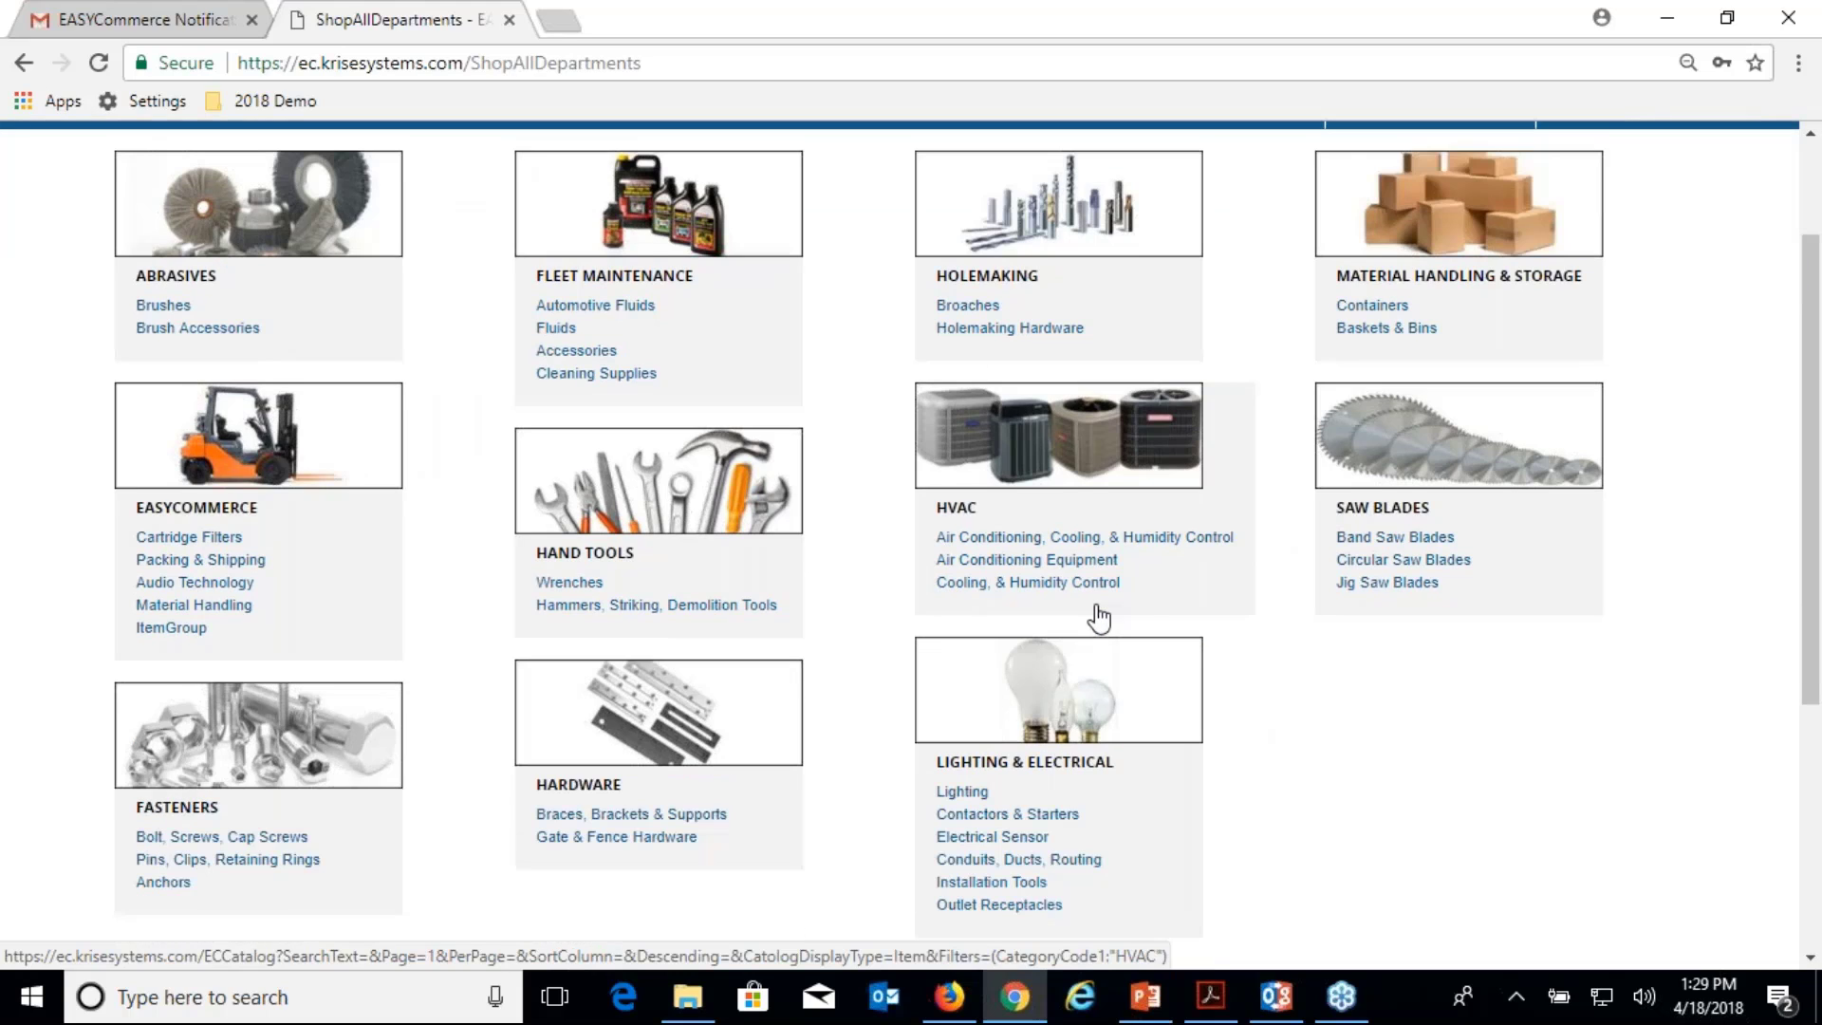
left_click(970, 865)
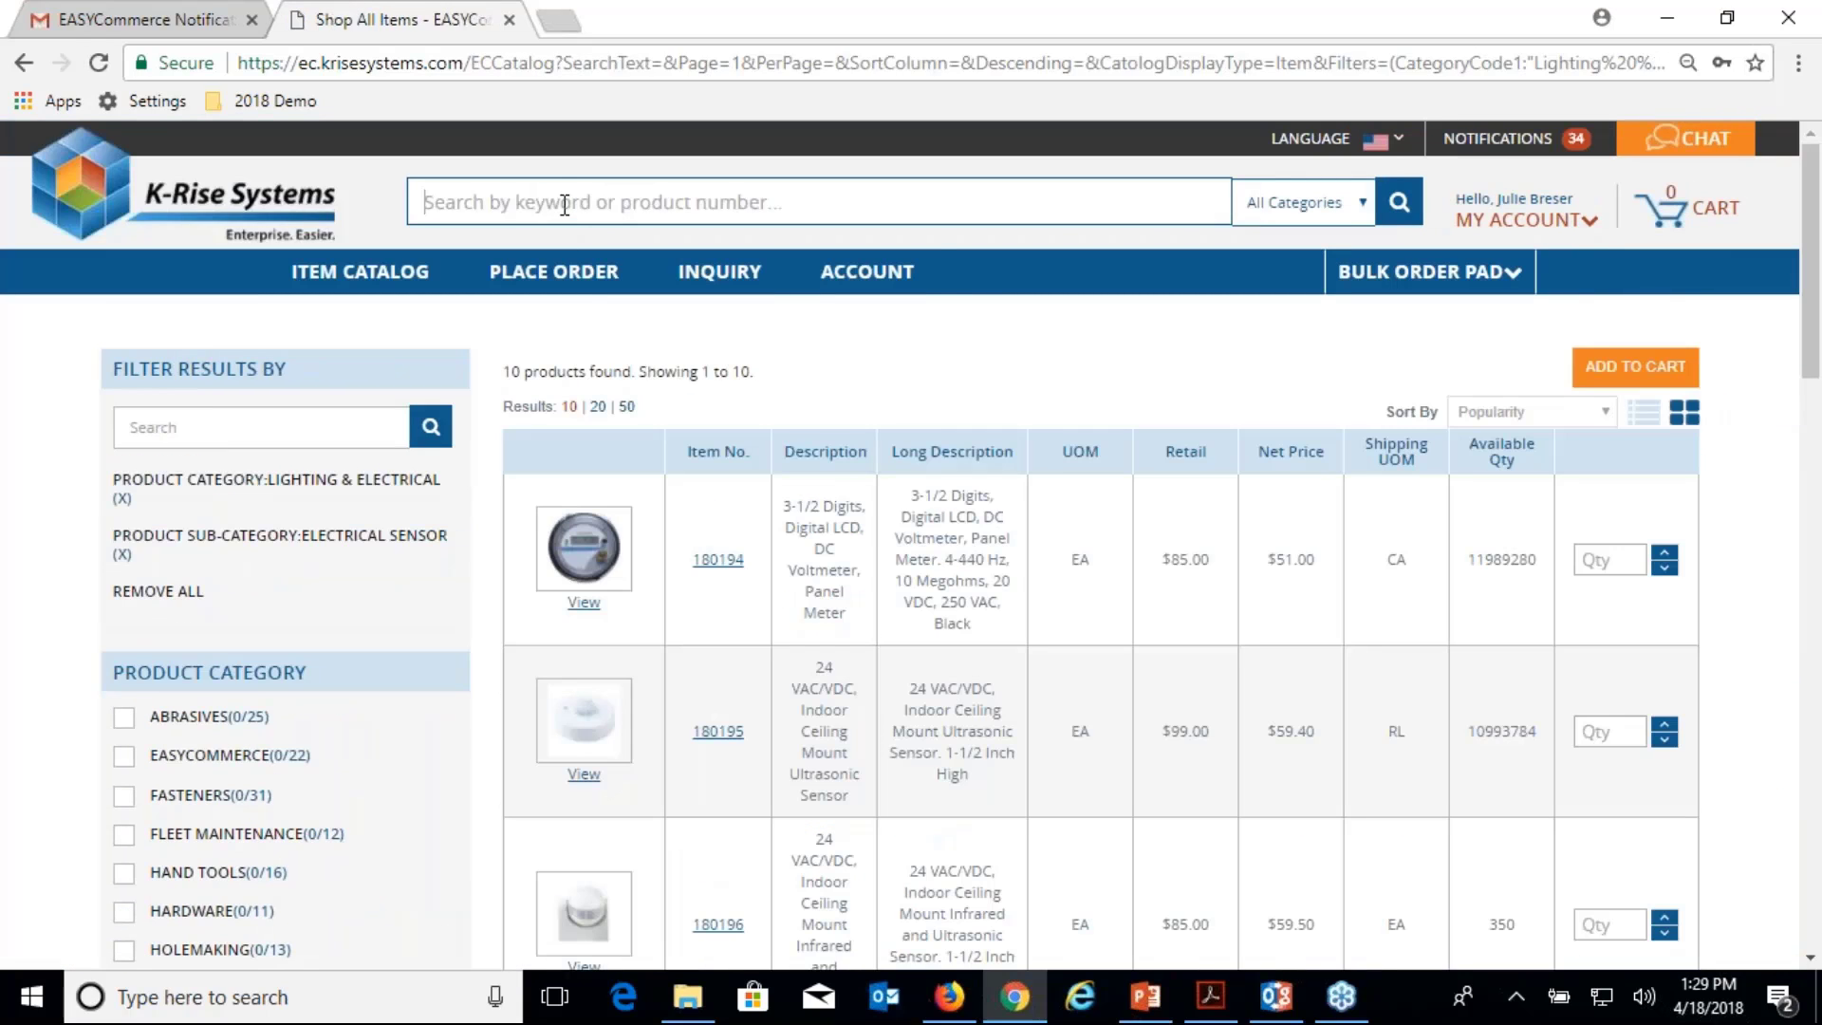
left_click(584, 605)
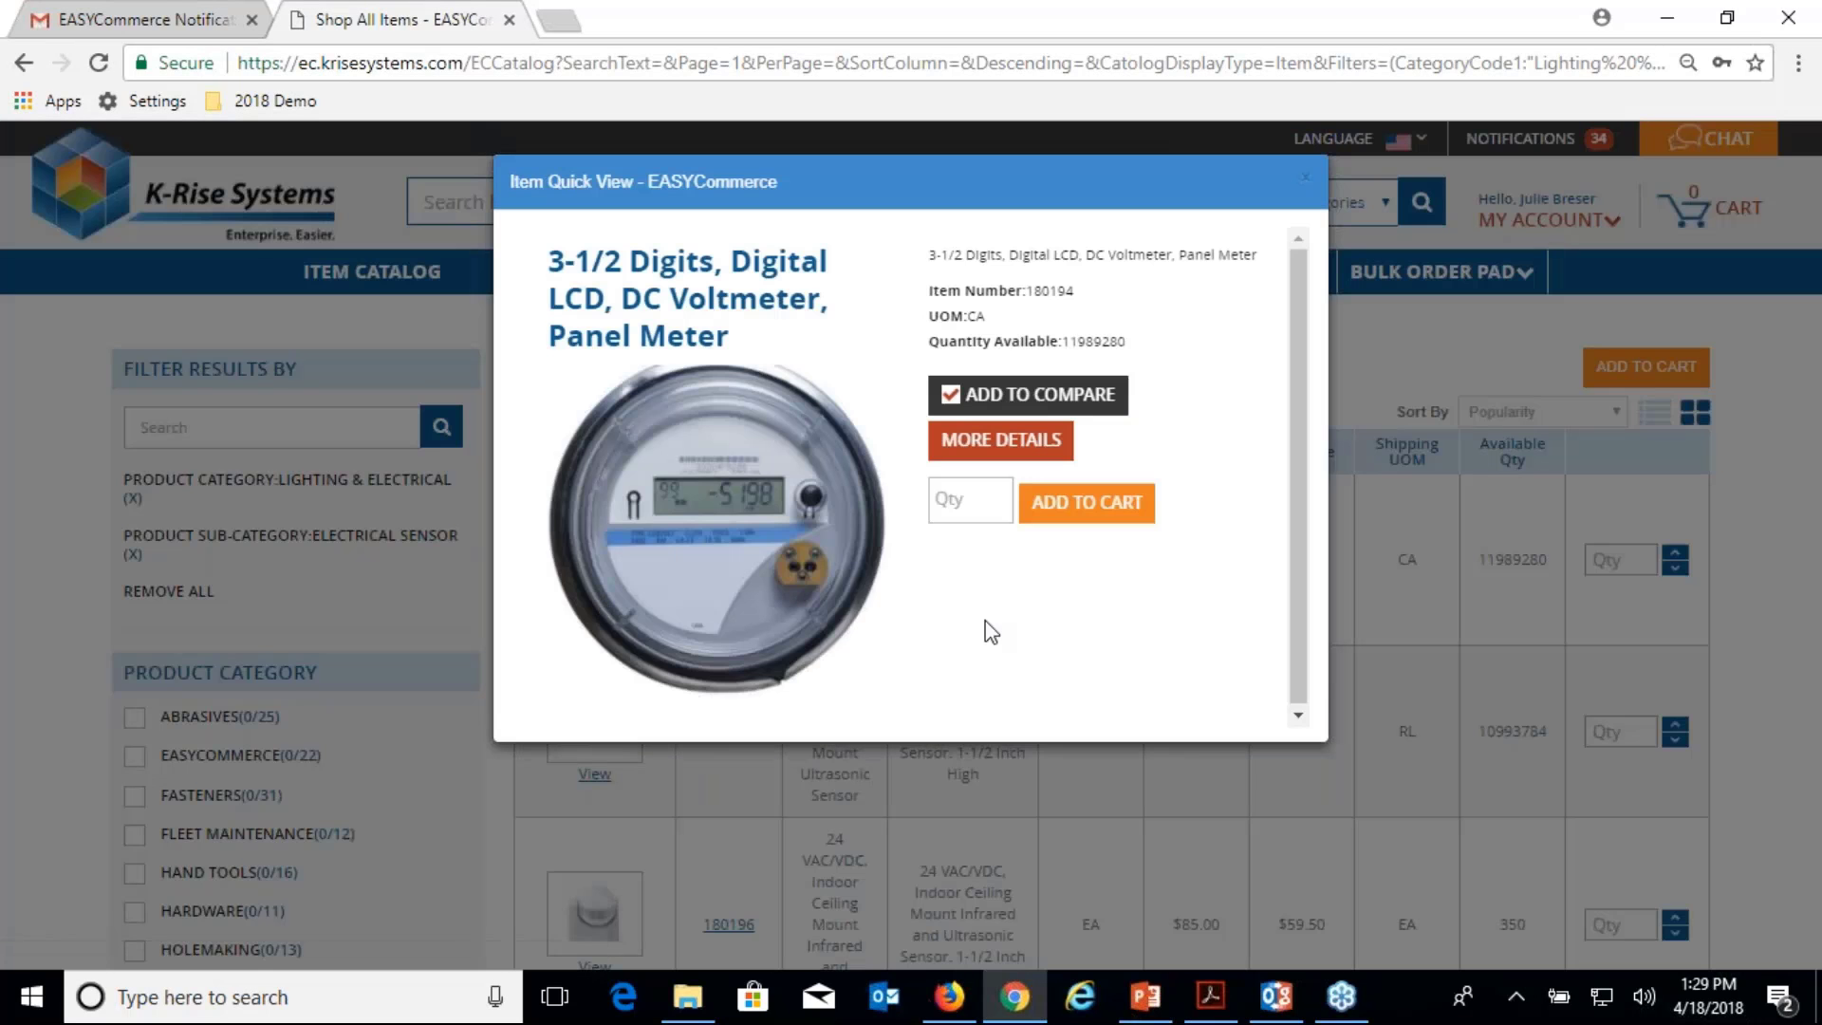
left_click(1305, 178)
Open item 180194's product page ($51.00) and look through its Description, Specs and Recommendations.
left_click(718, 559)
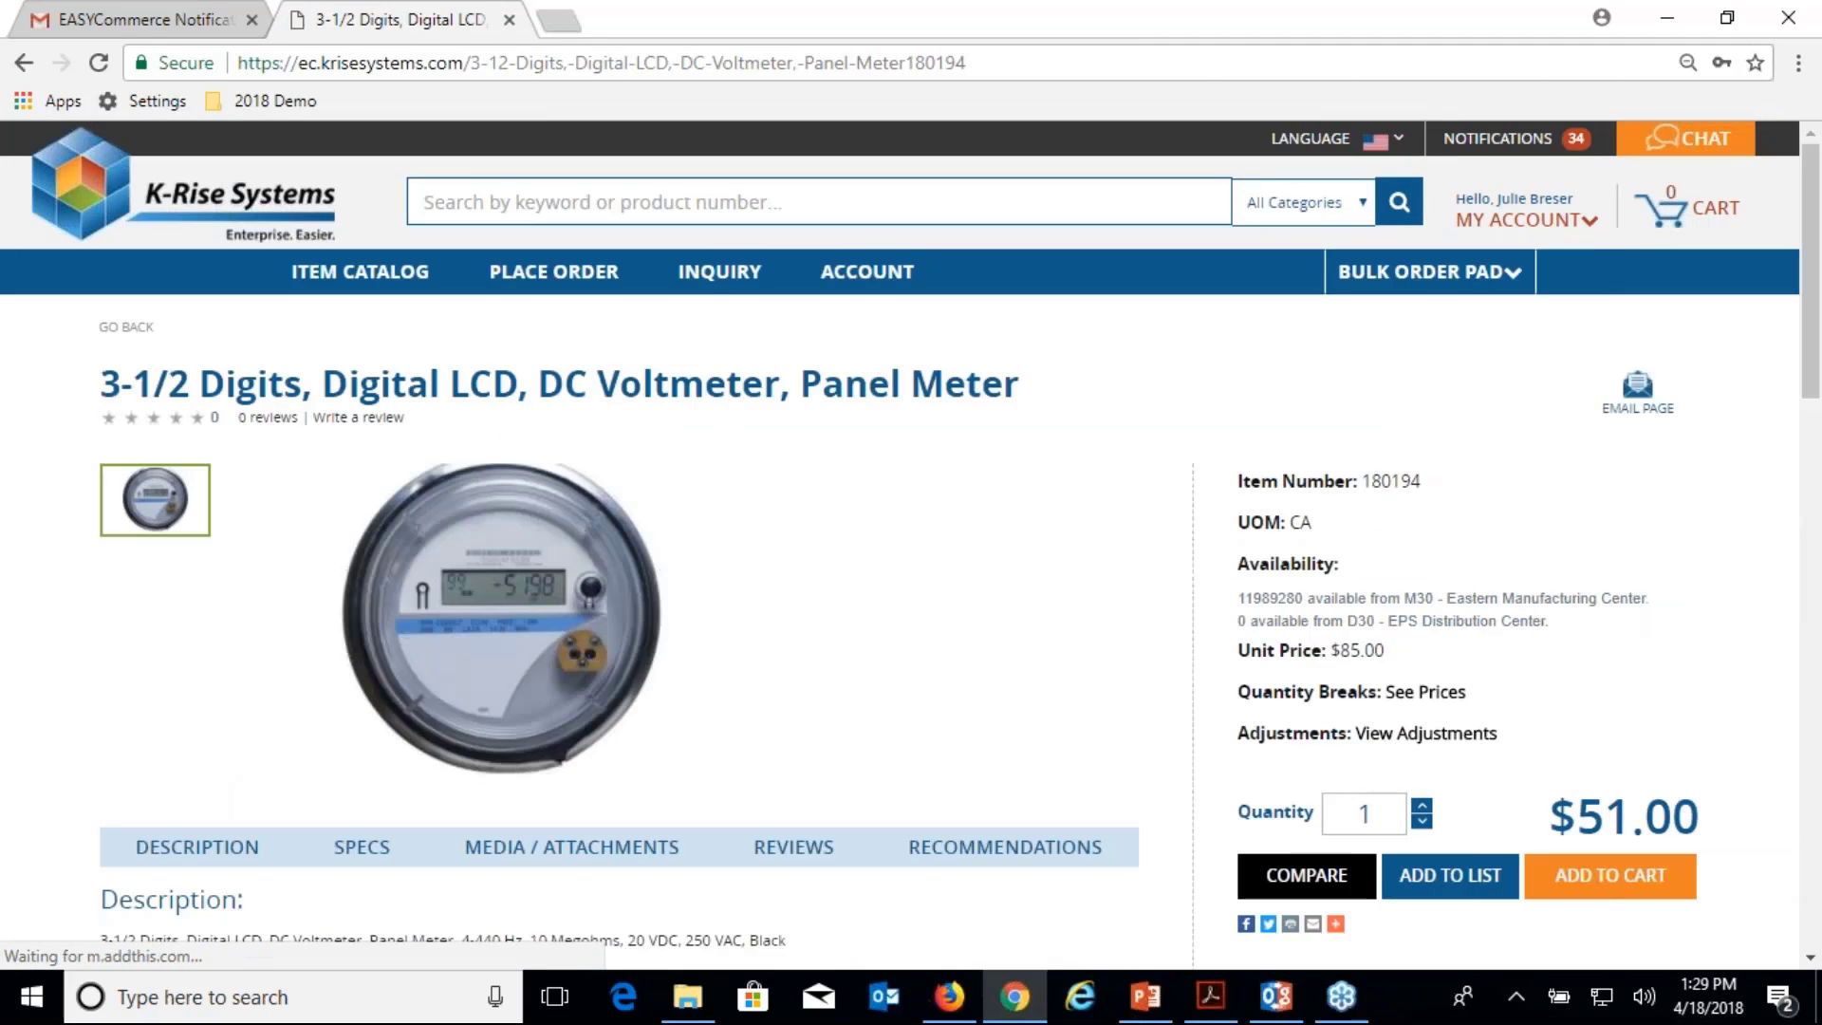
scroll(902, 541, "down", 10)
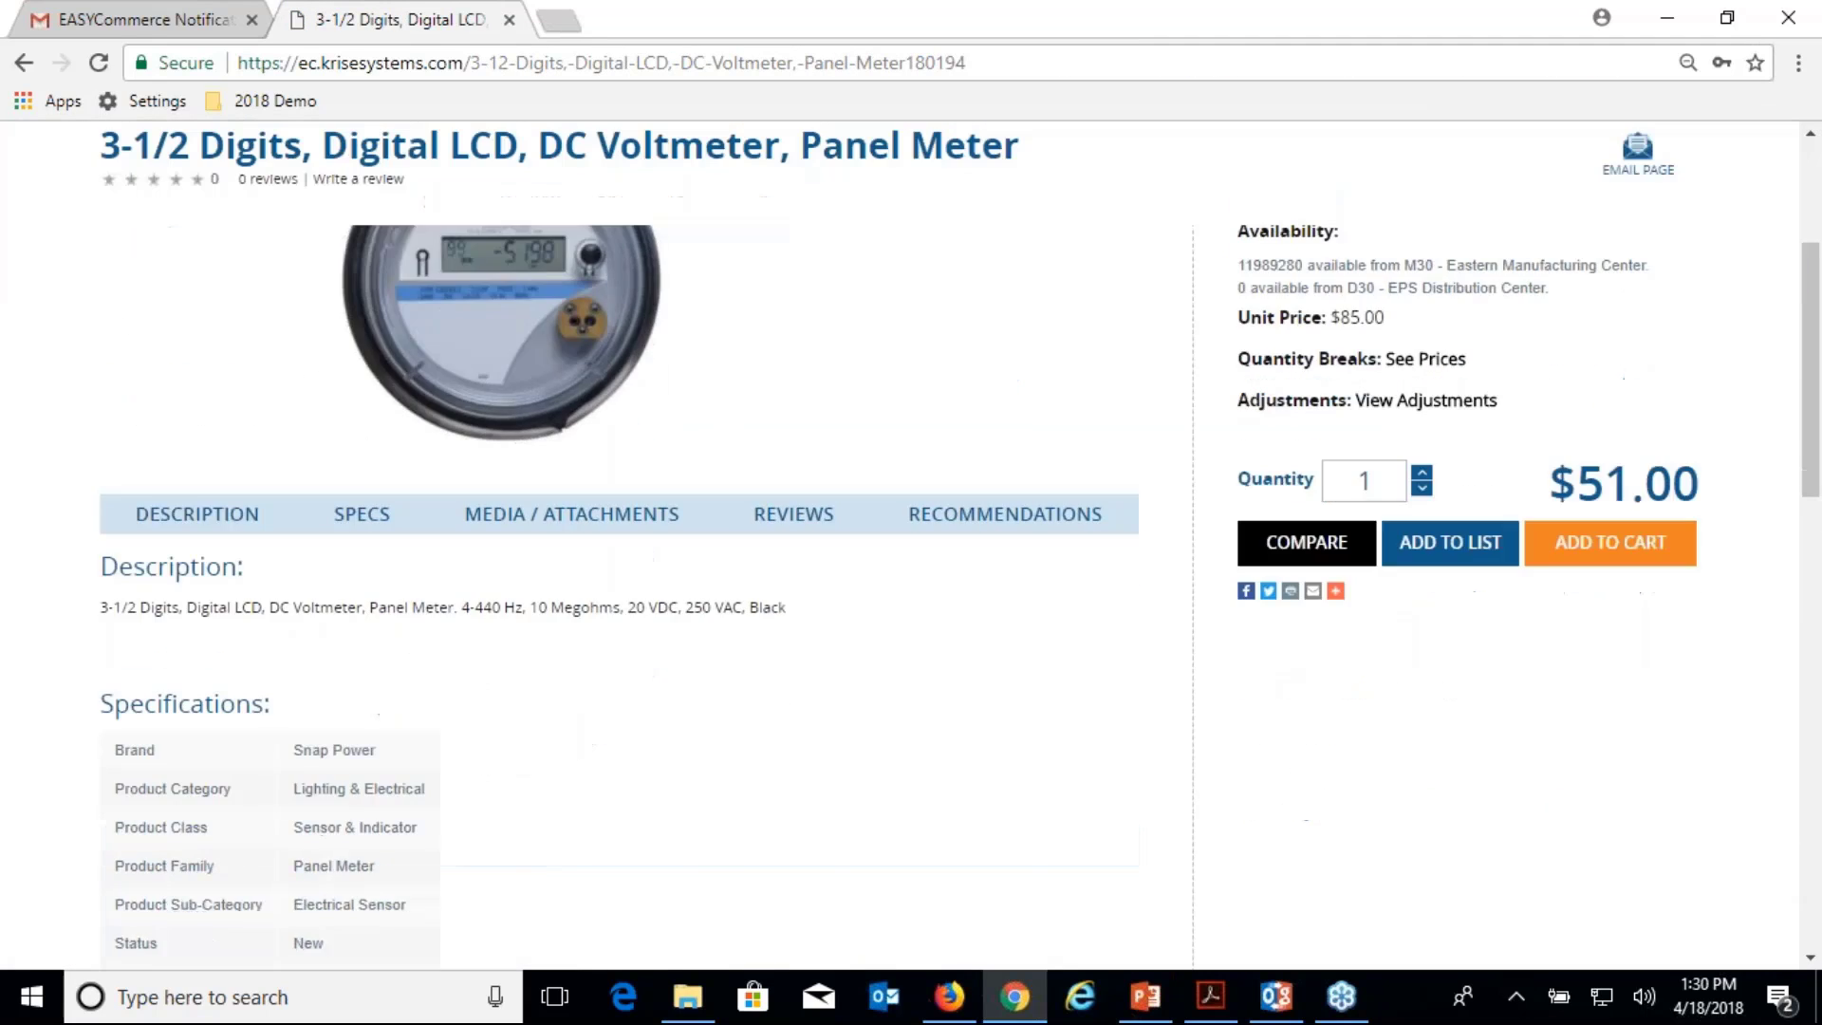
scroll(902, 541, "down", 5)
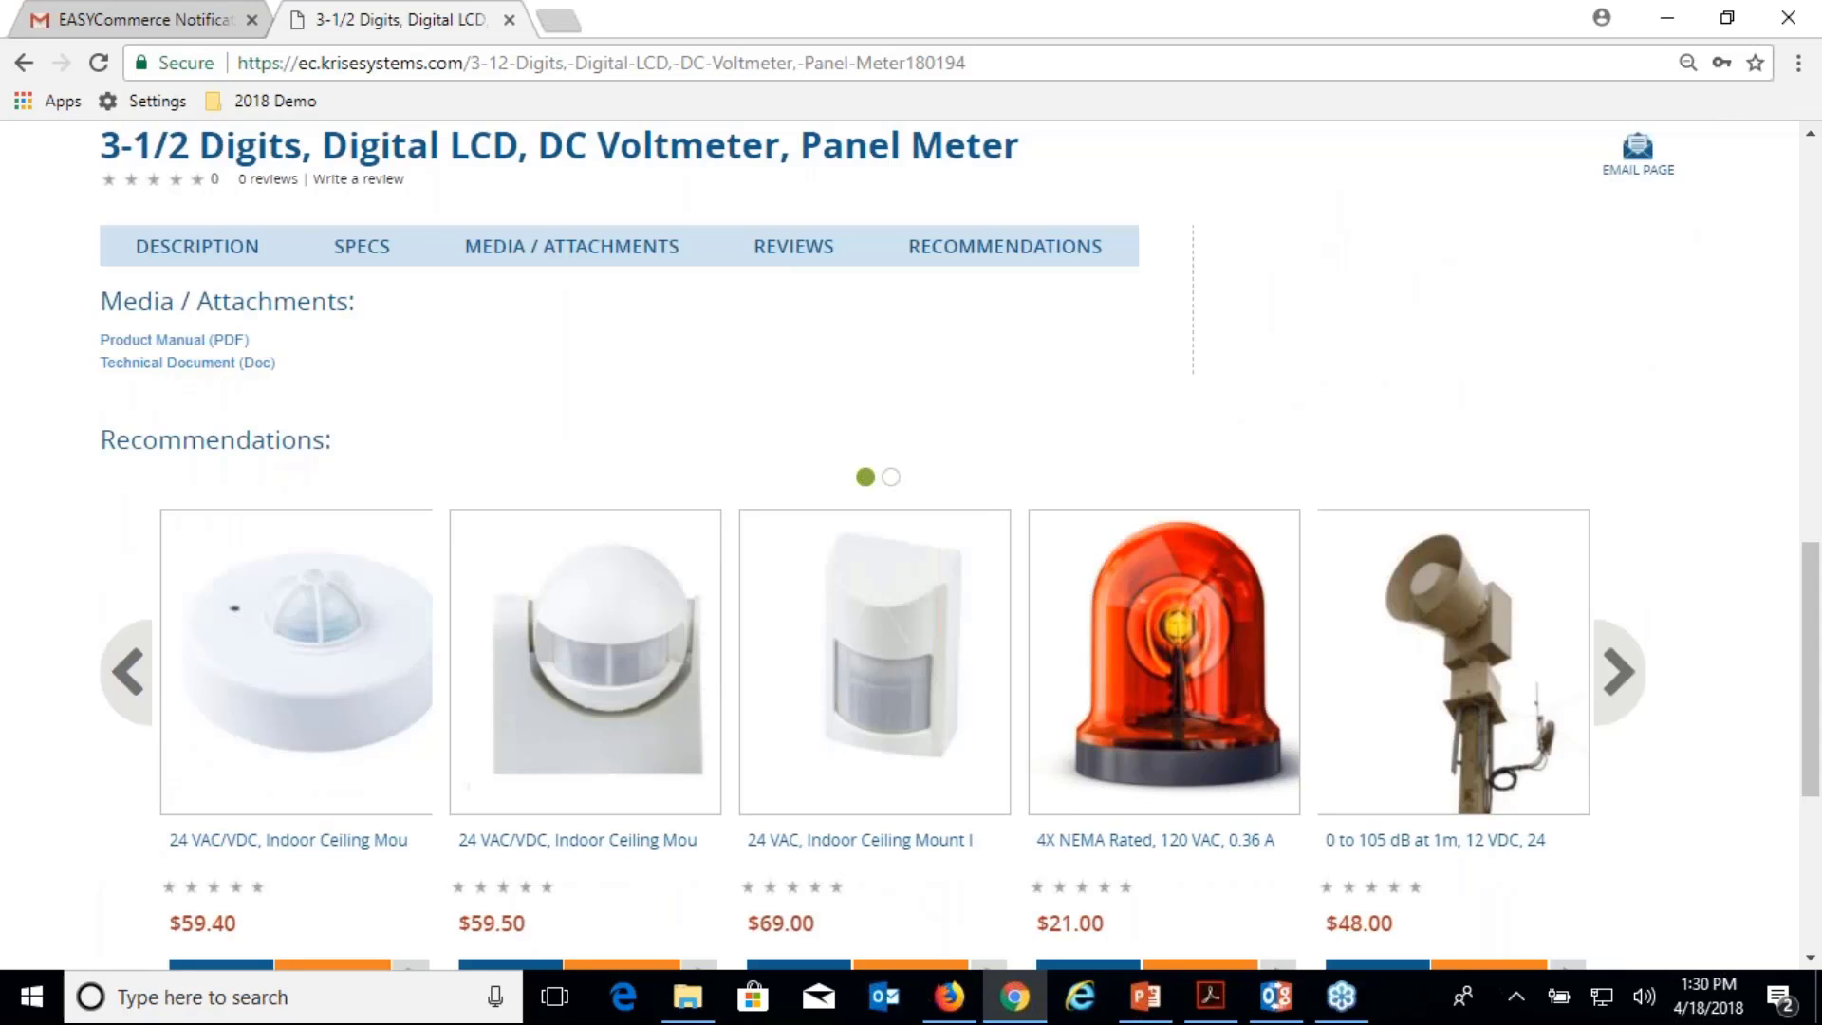
scroll(902, 541, "down", 3)
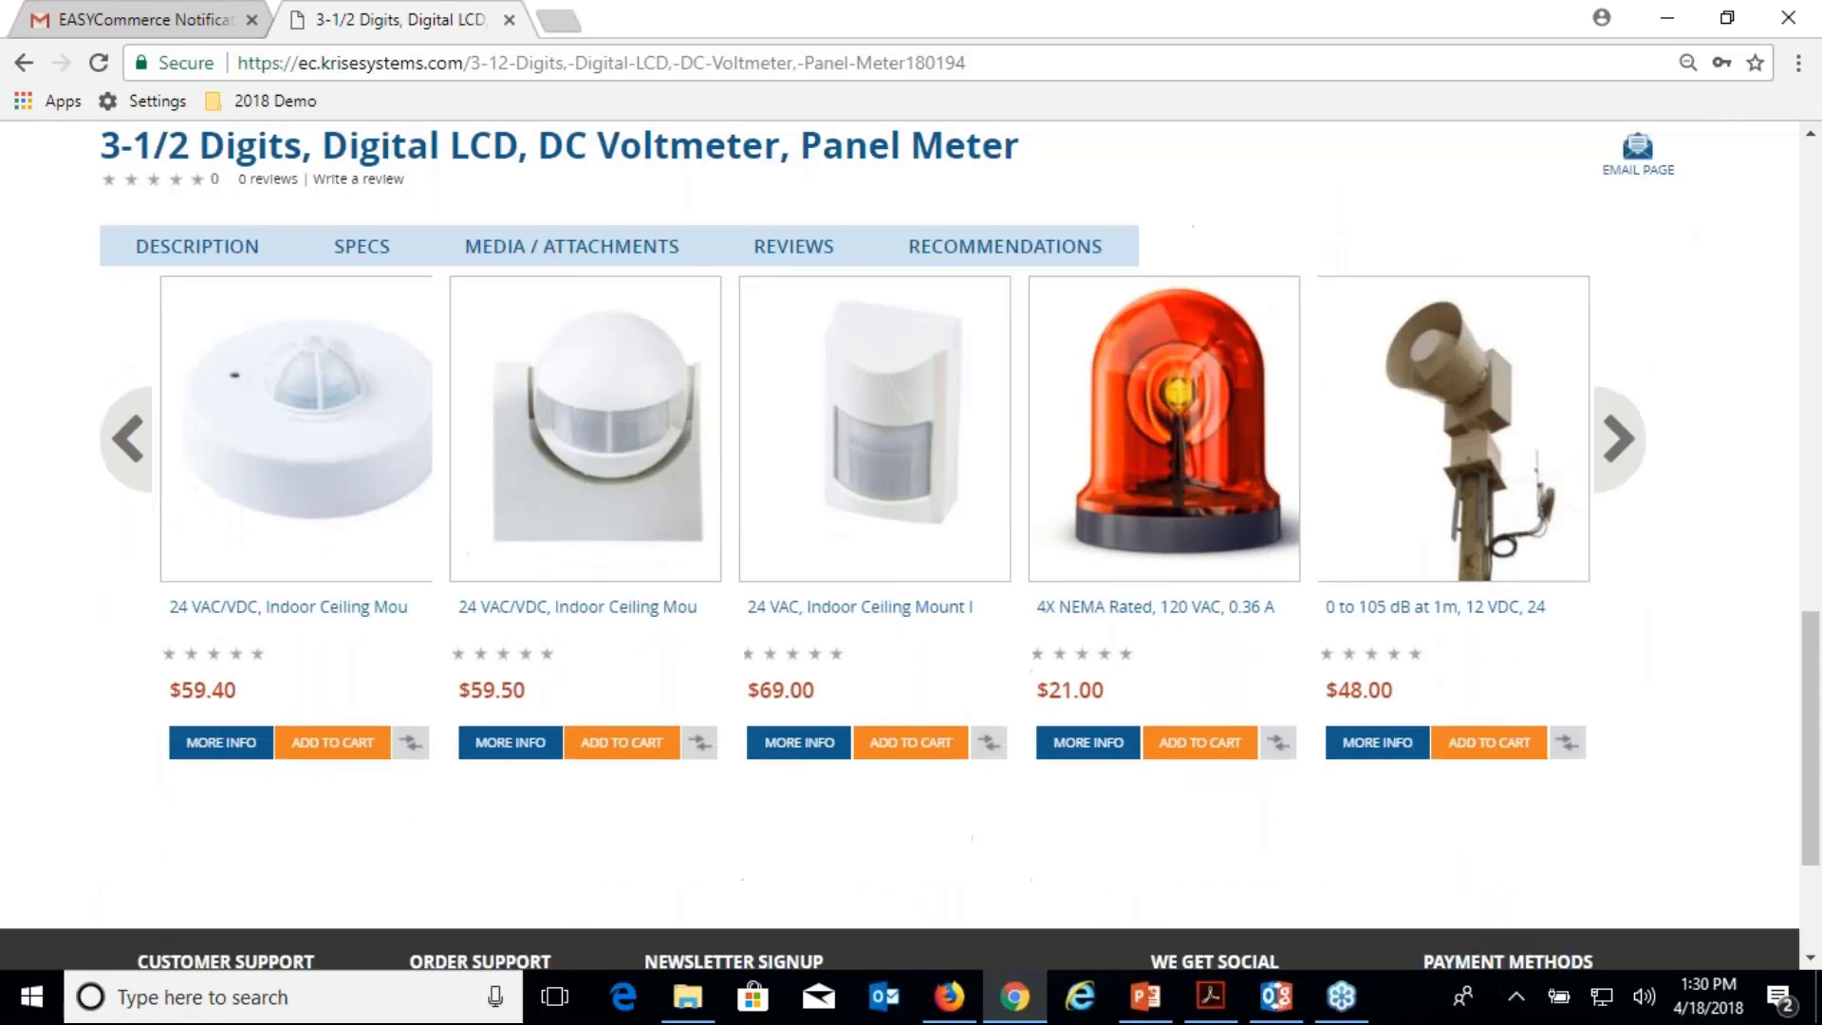
scroll(901, 541, "up", 14)
scroll(901, 540, "up", 3)
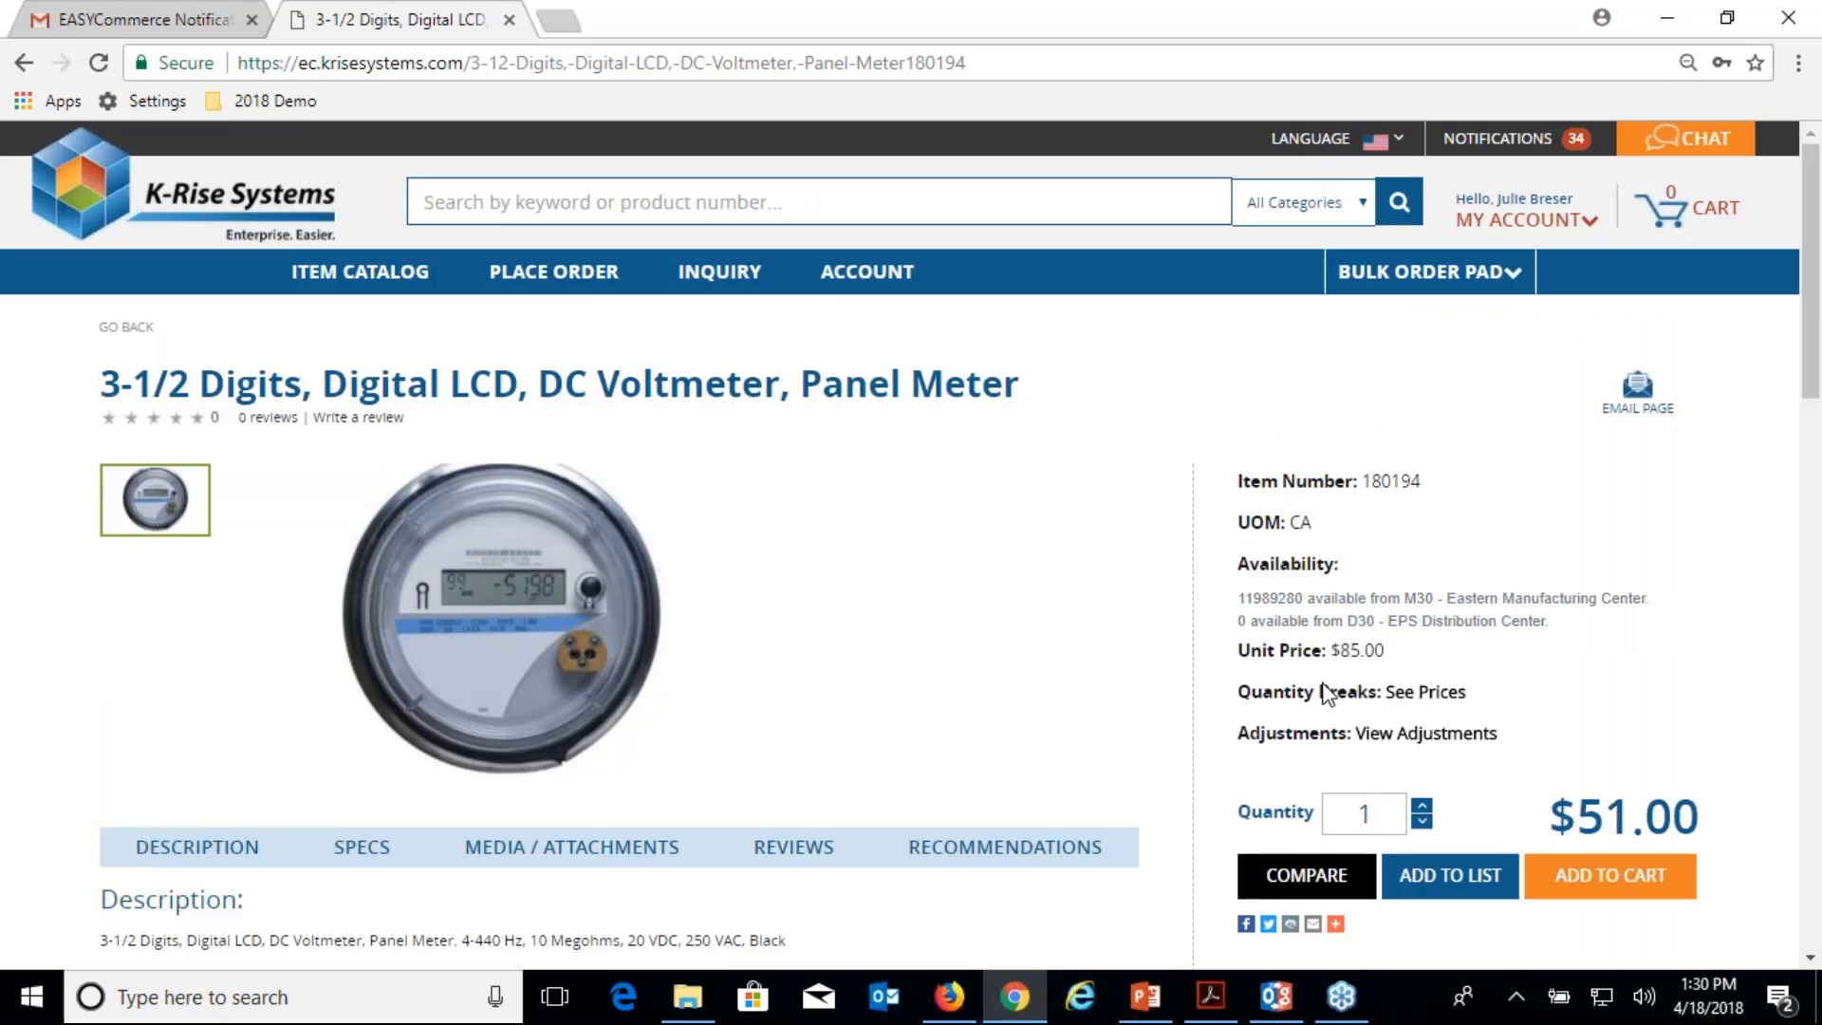
scroll(1364, 664, "down", 1)
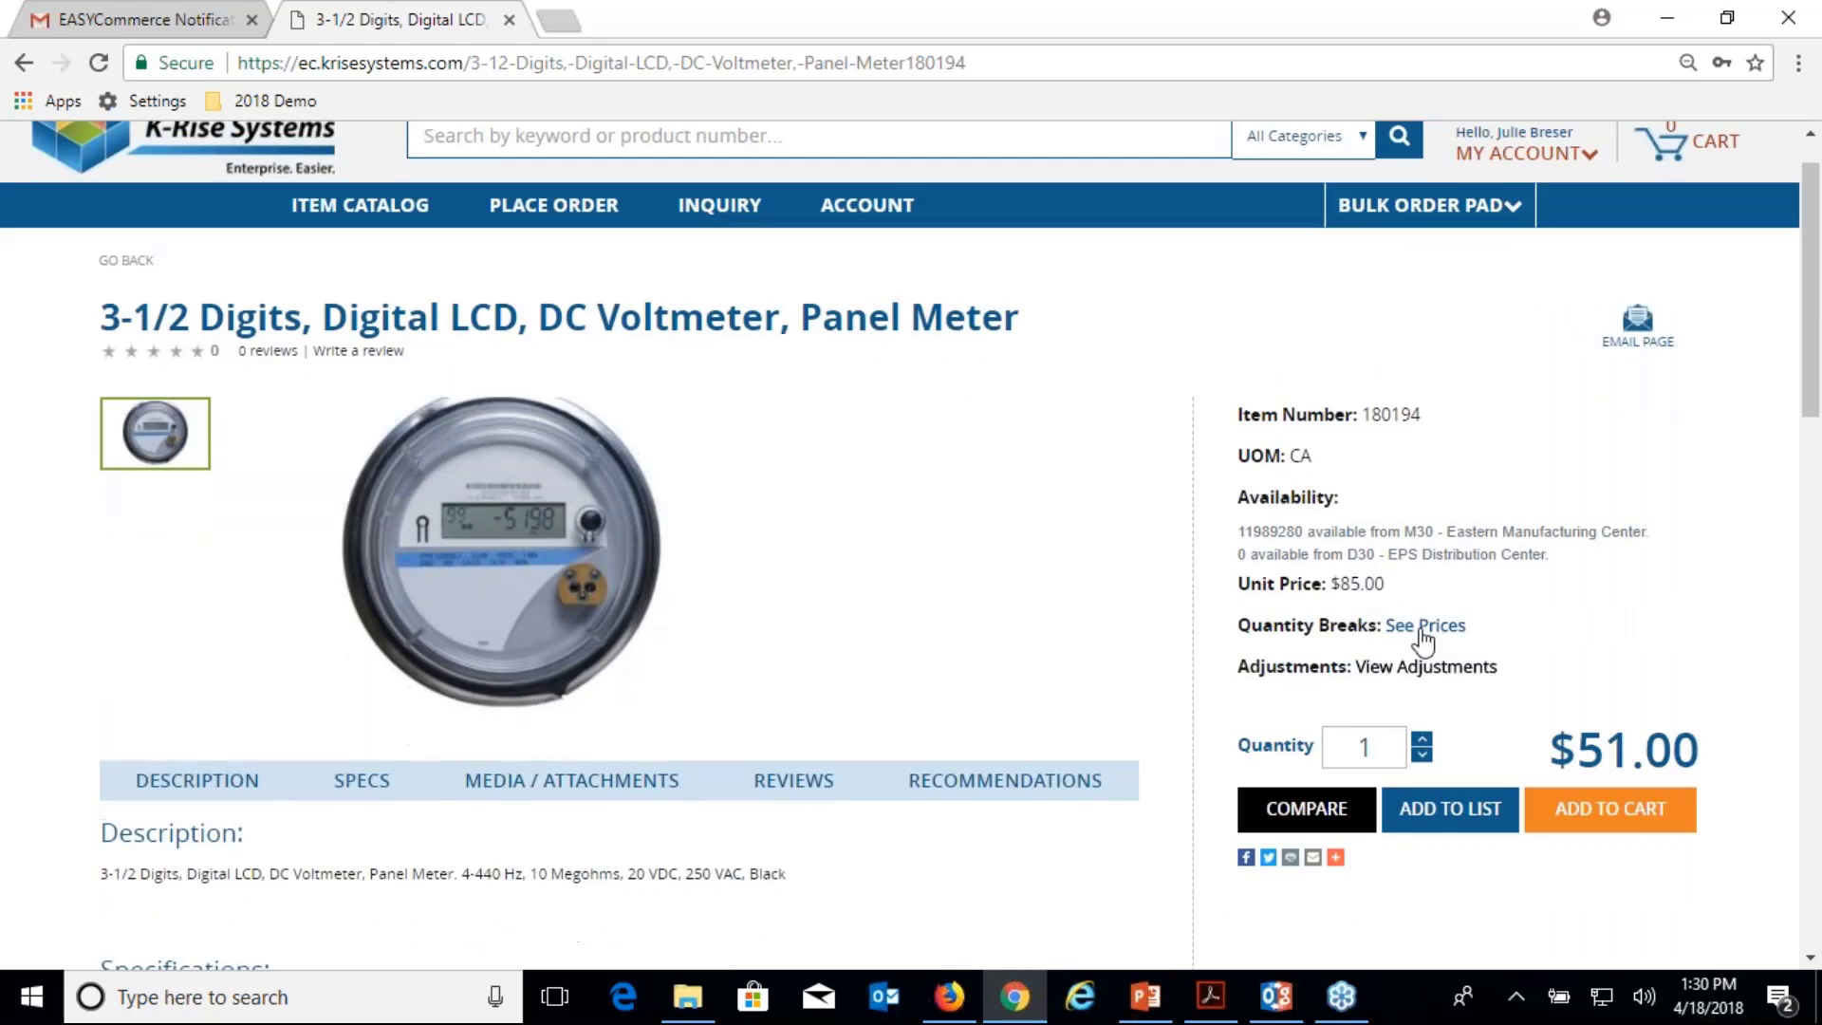
left_click(1418, 630)
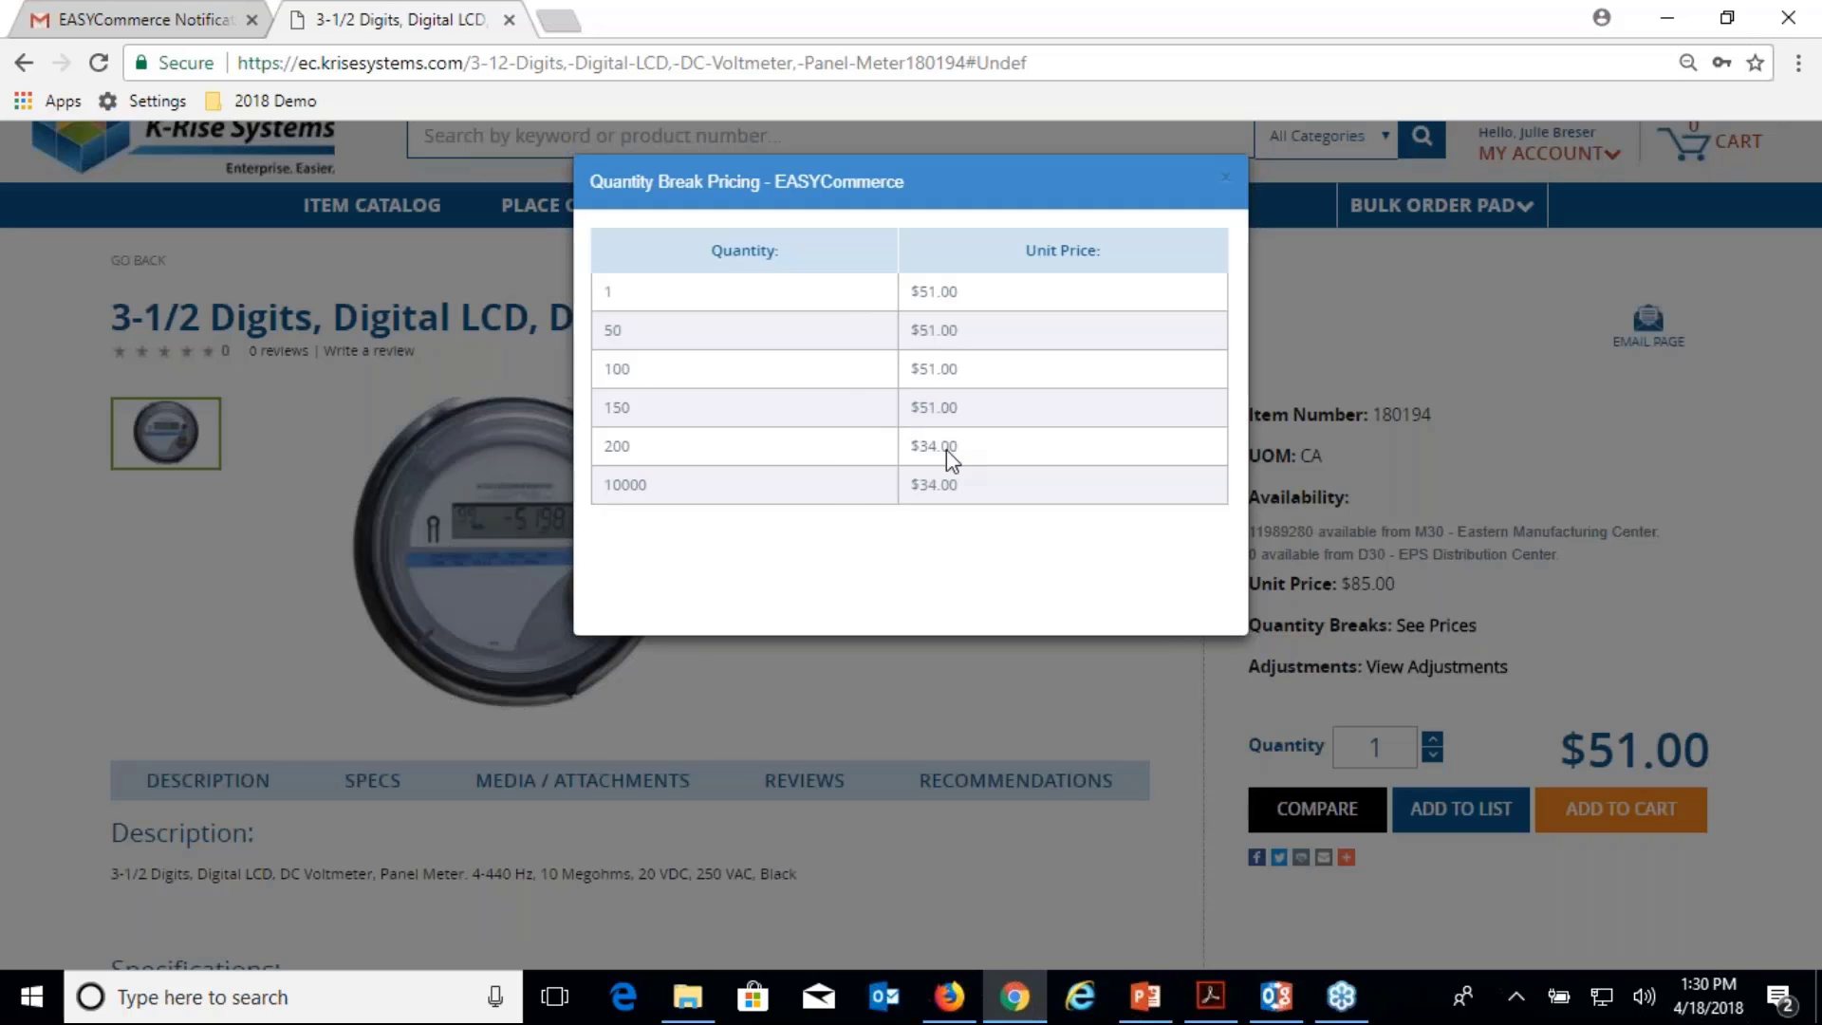
left_click(1225, 178)
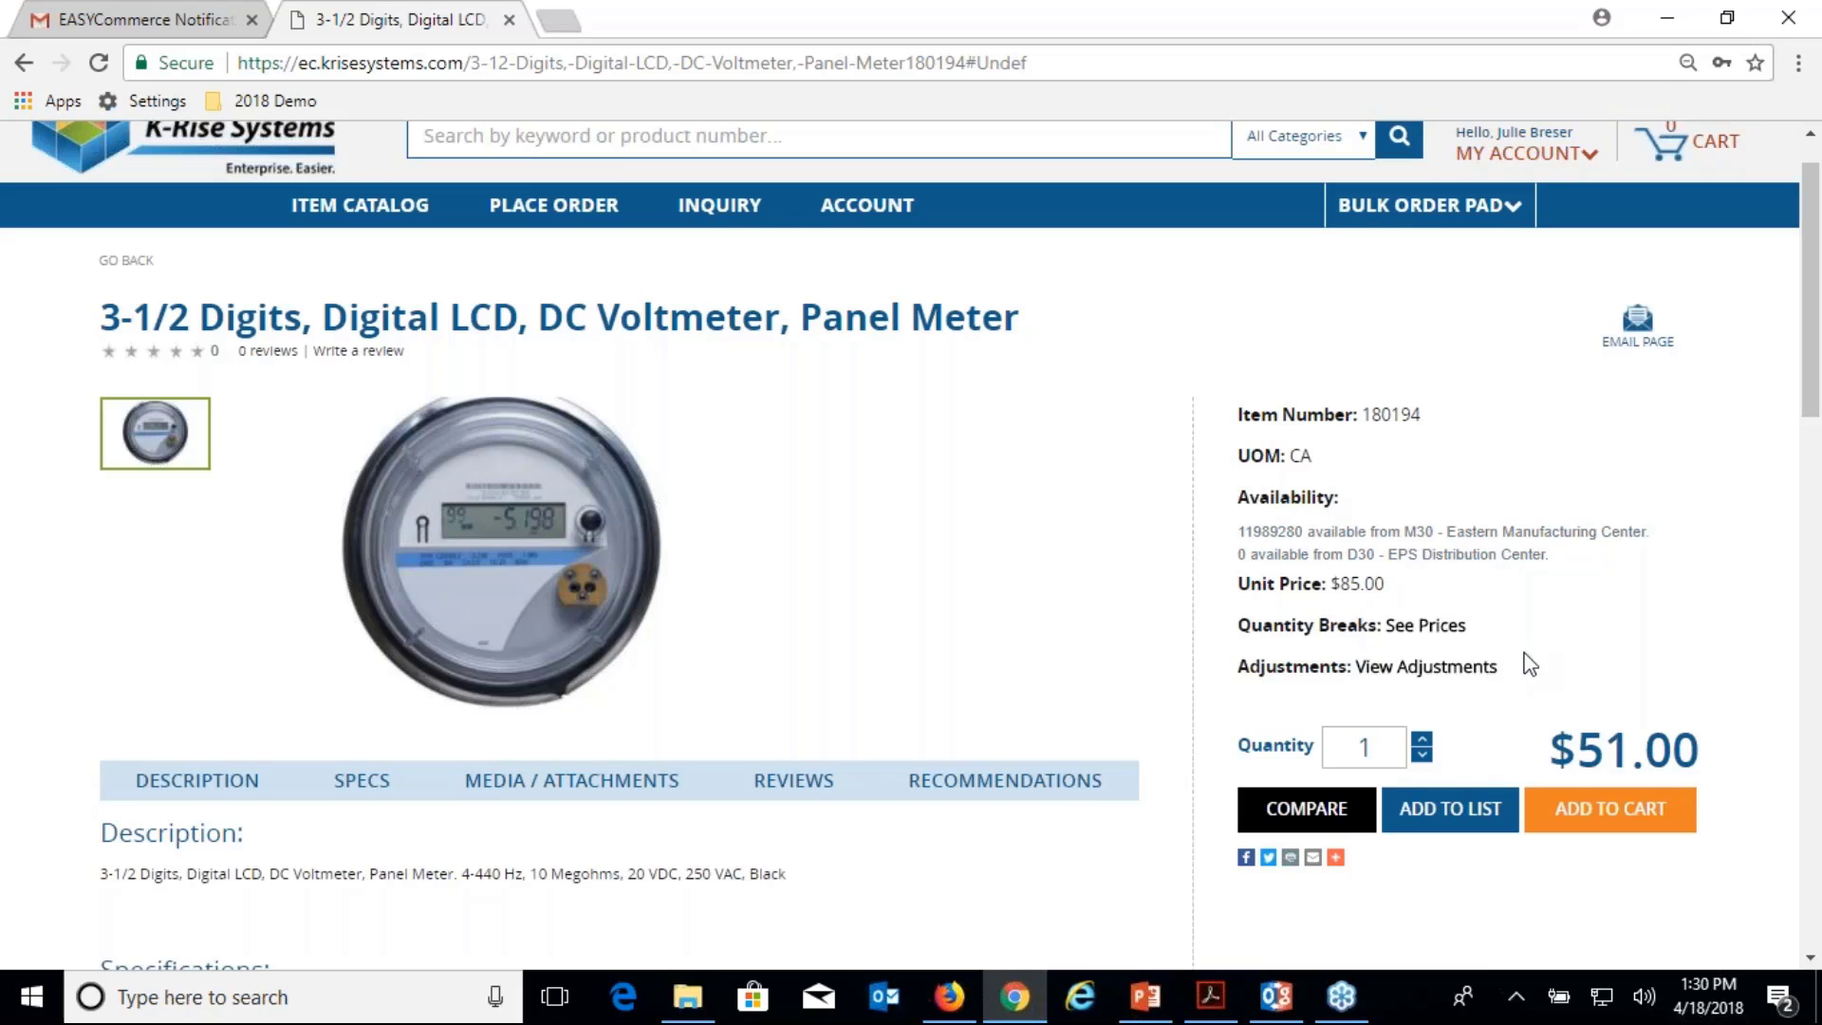
left_click(1449, 667)
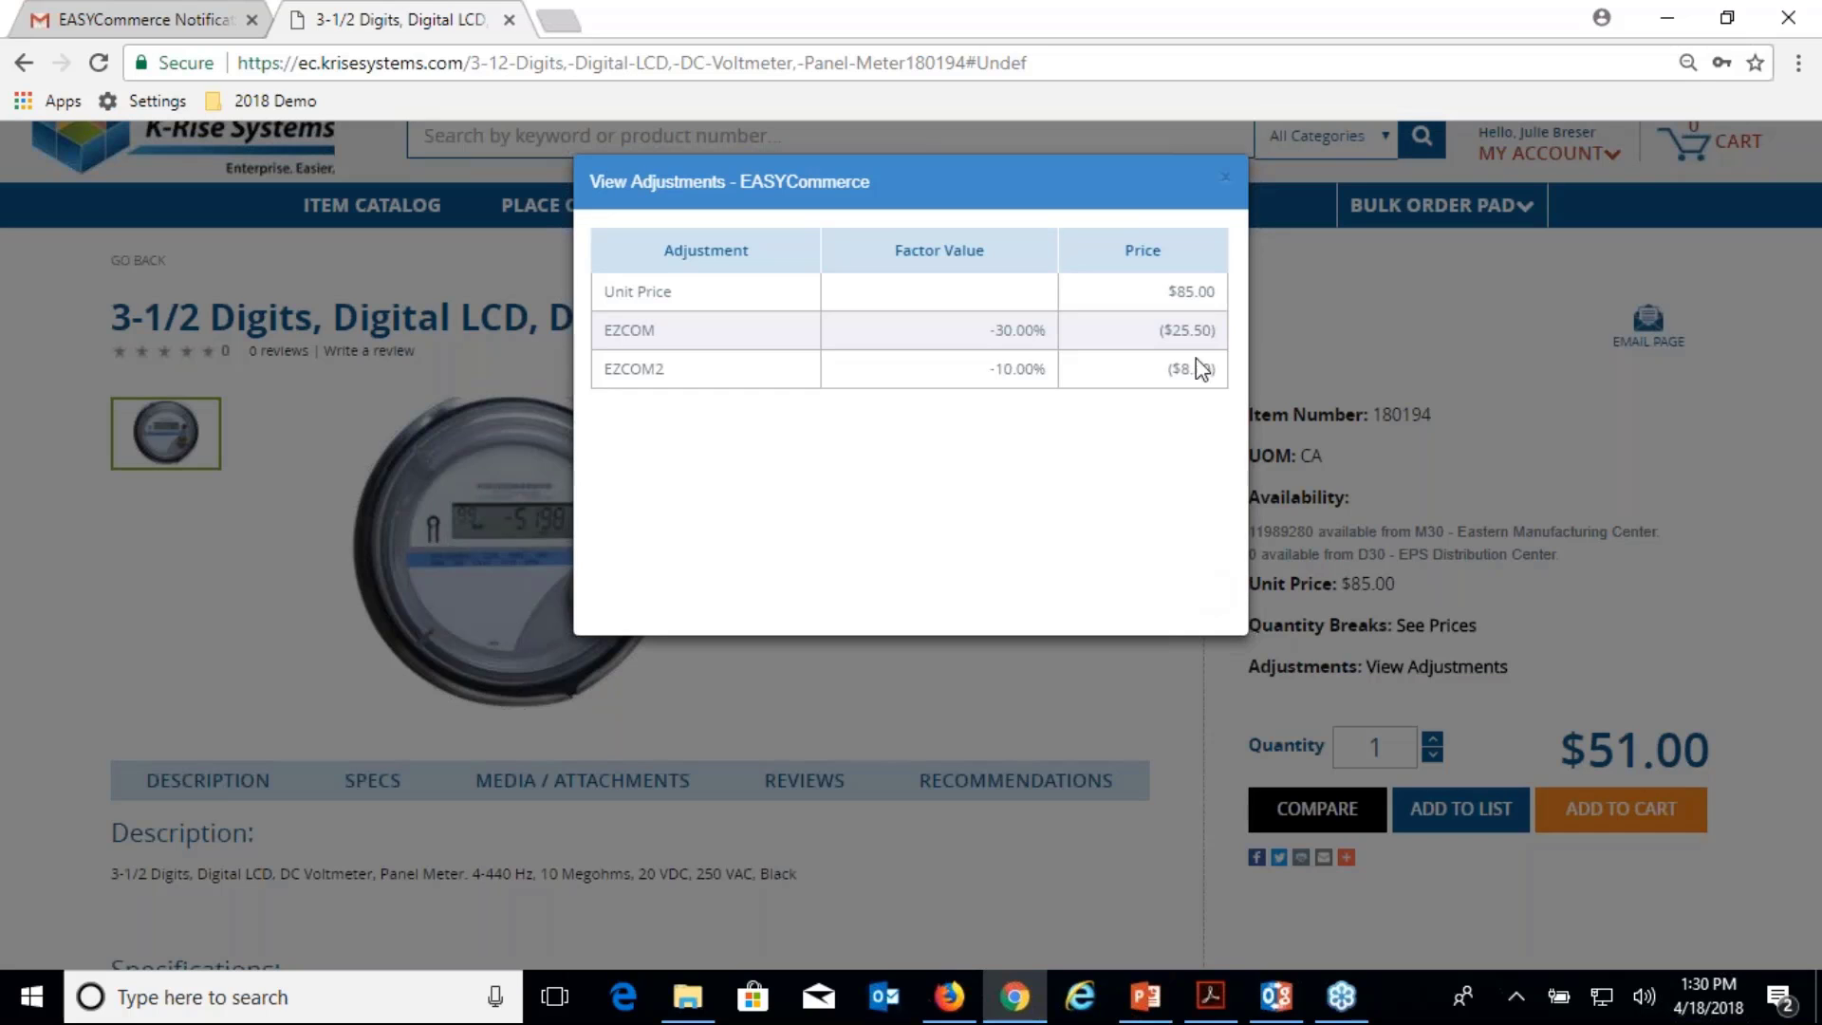
left_click(1226, 180)
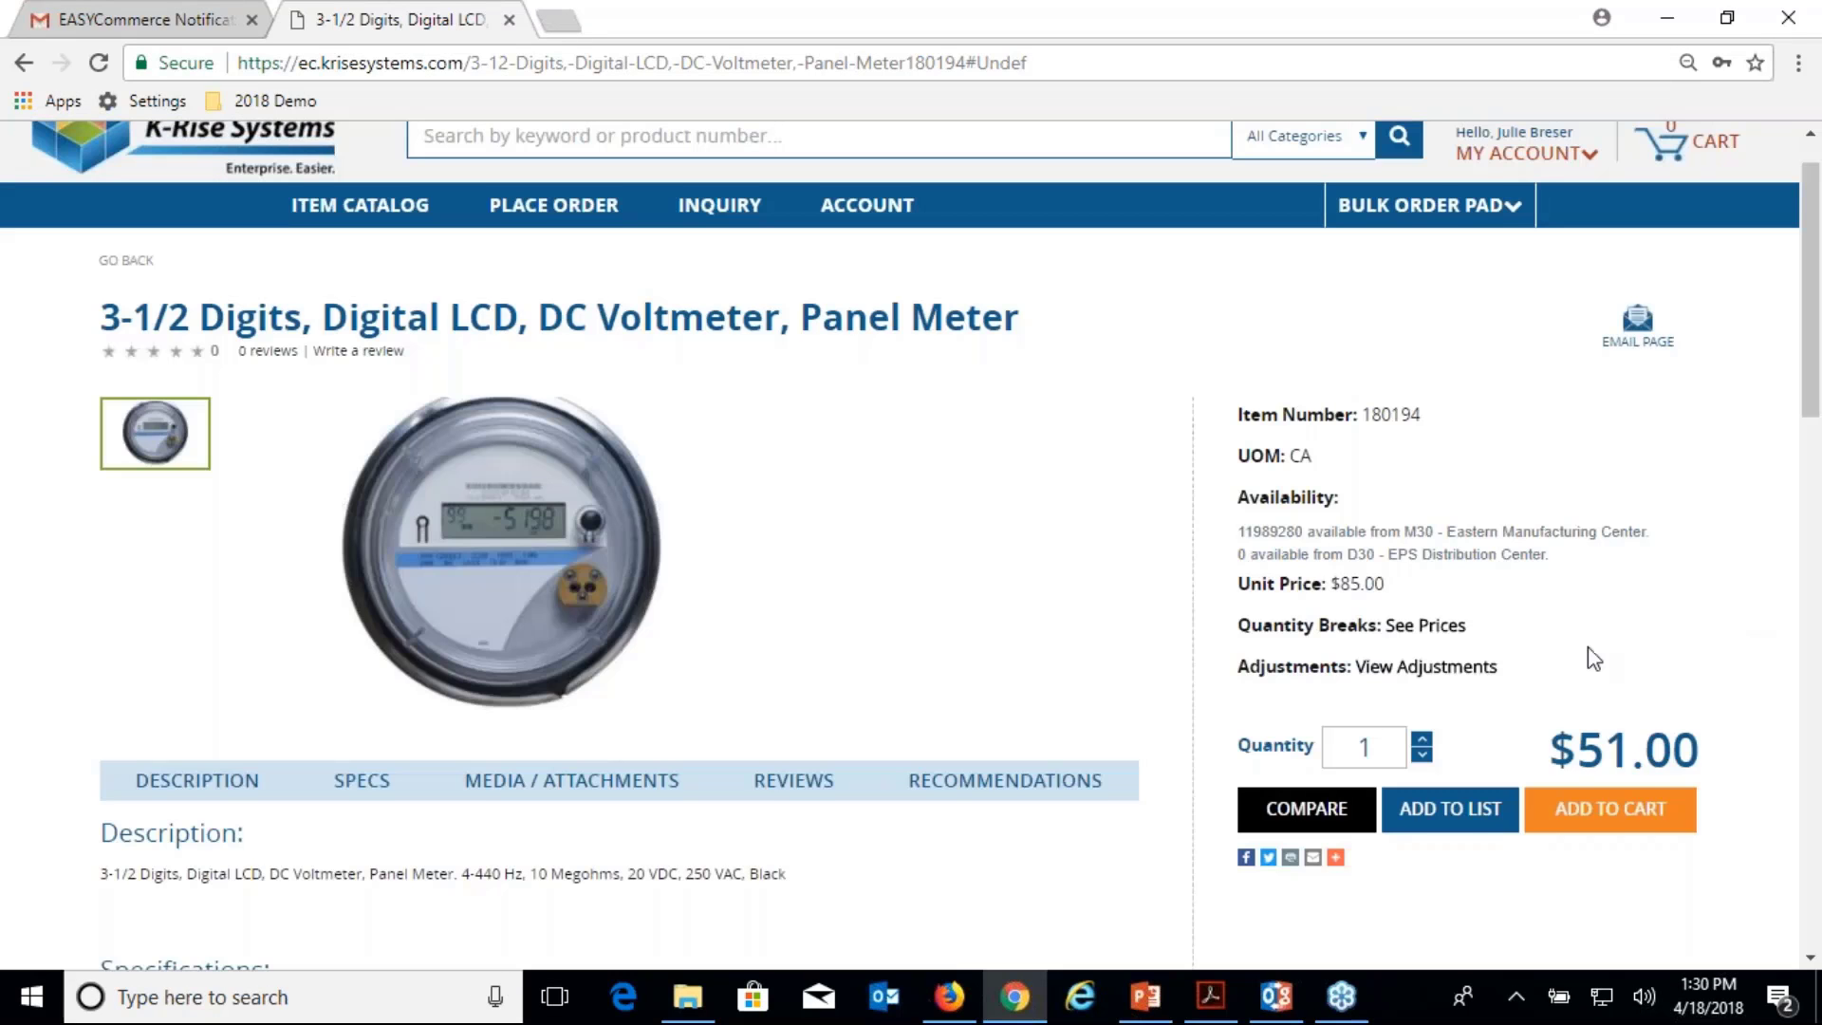
scroll(1593, 658, "down", 1)
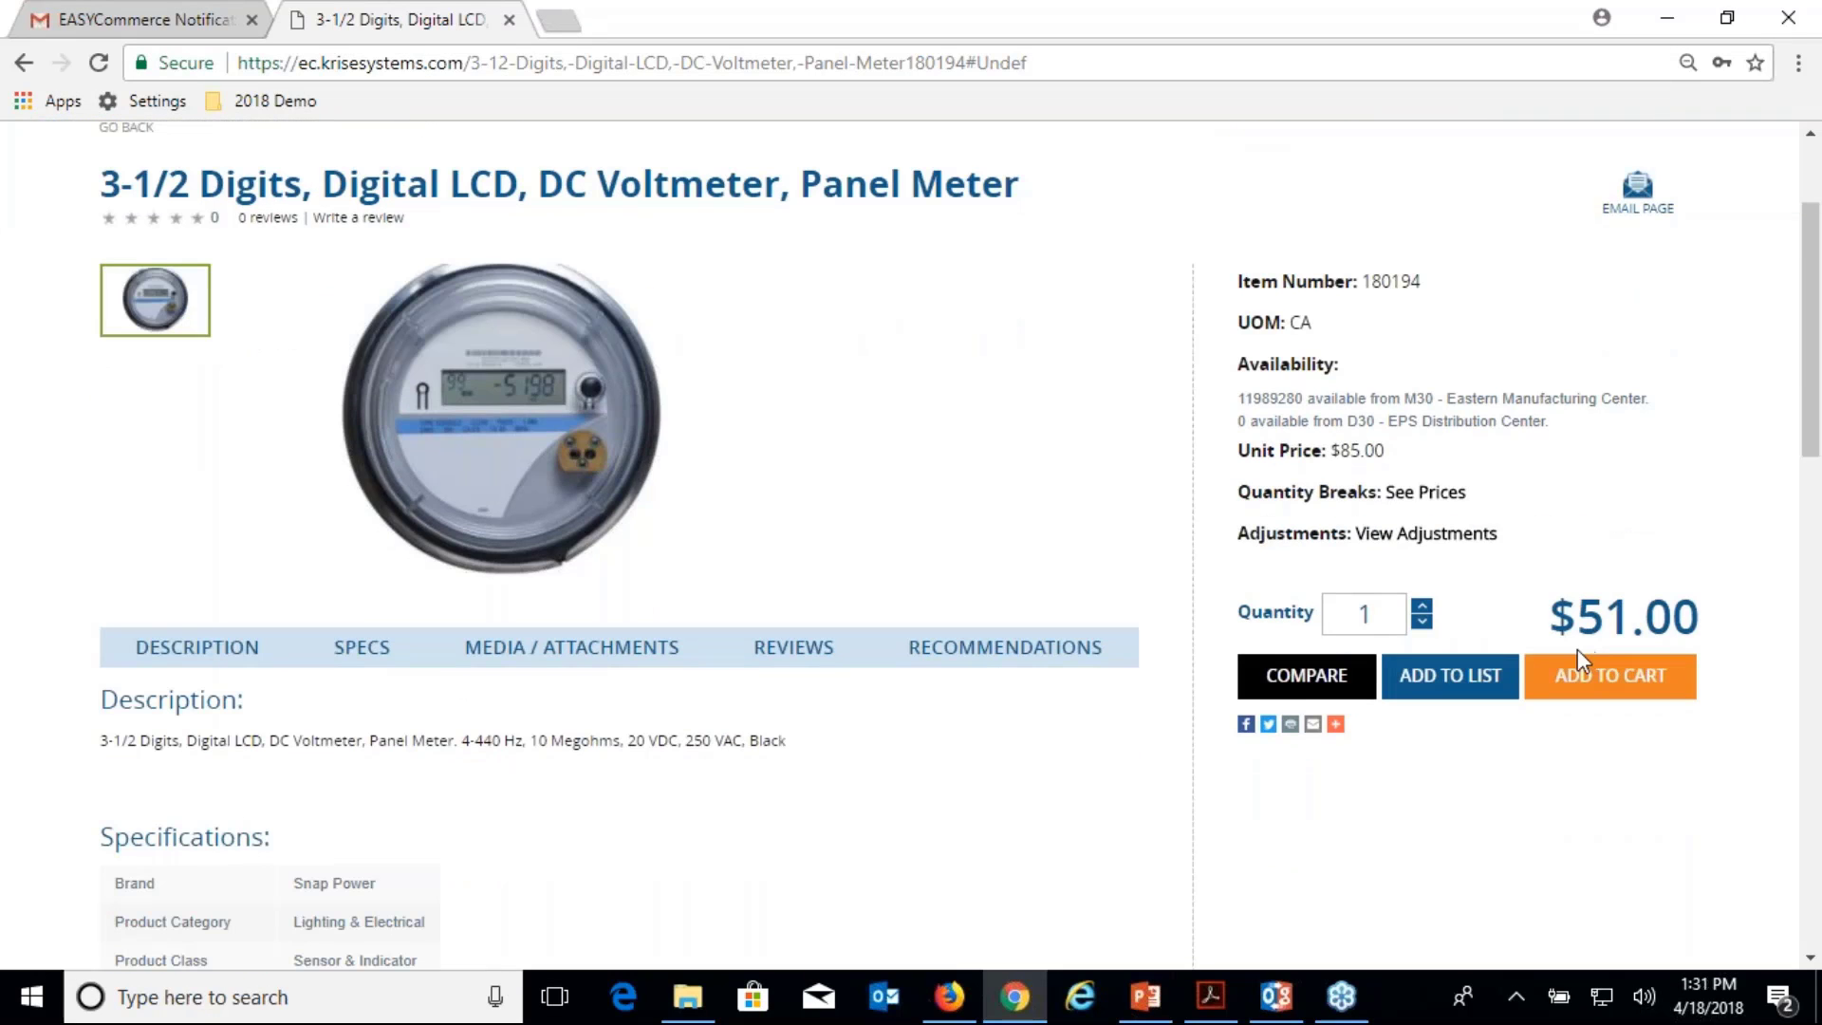
Add 200 units of the panel meter (item 180194) to the cart.
double_click(1363, 614)
type("200")
left_click(1626, 681)
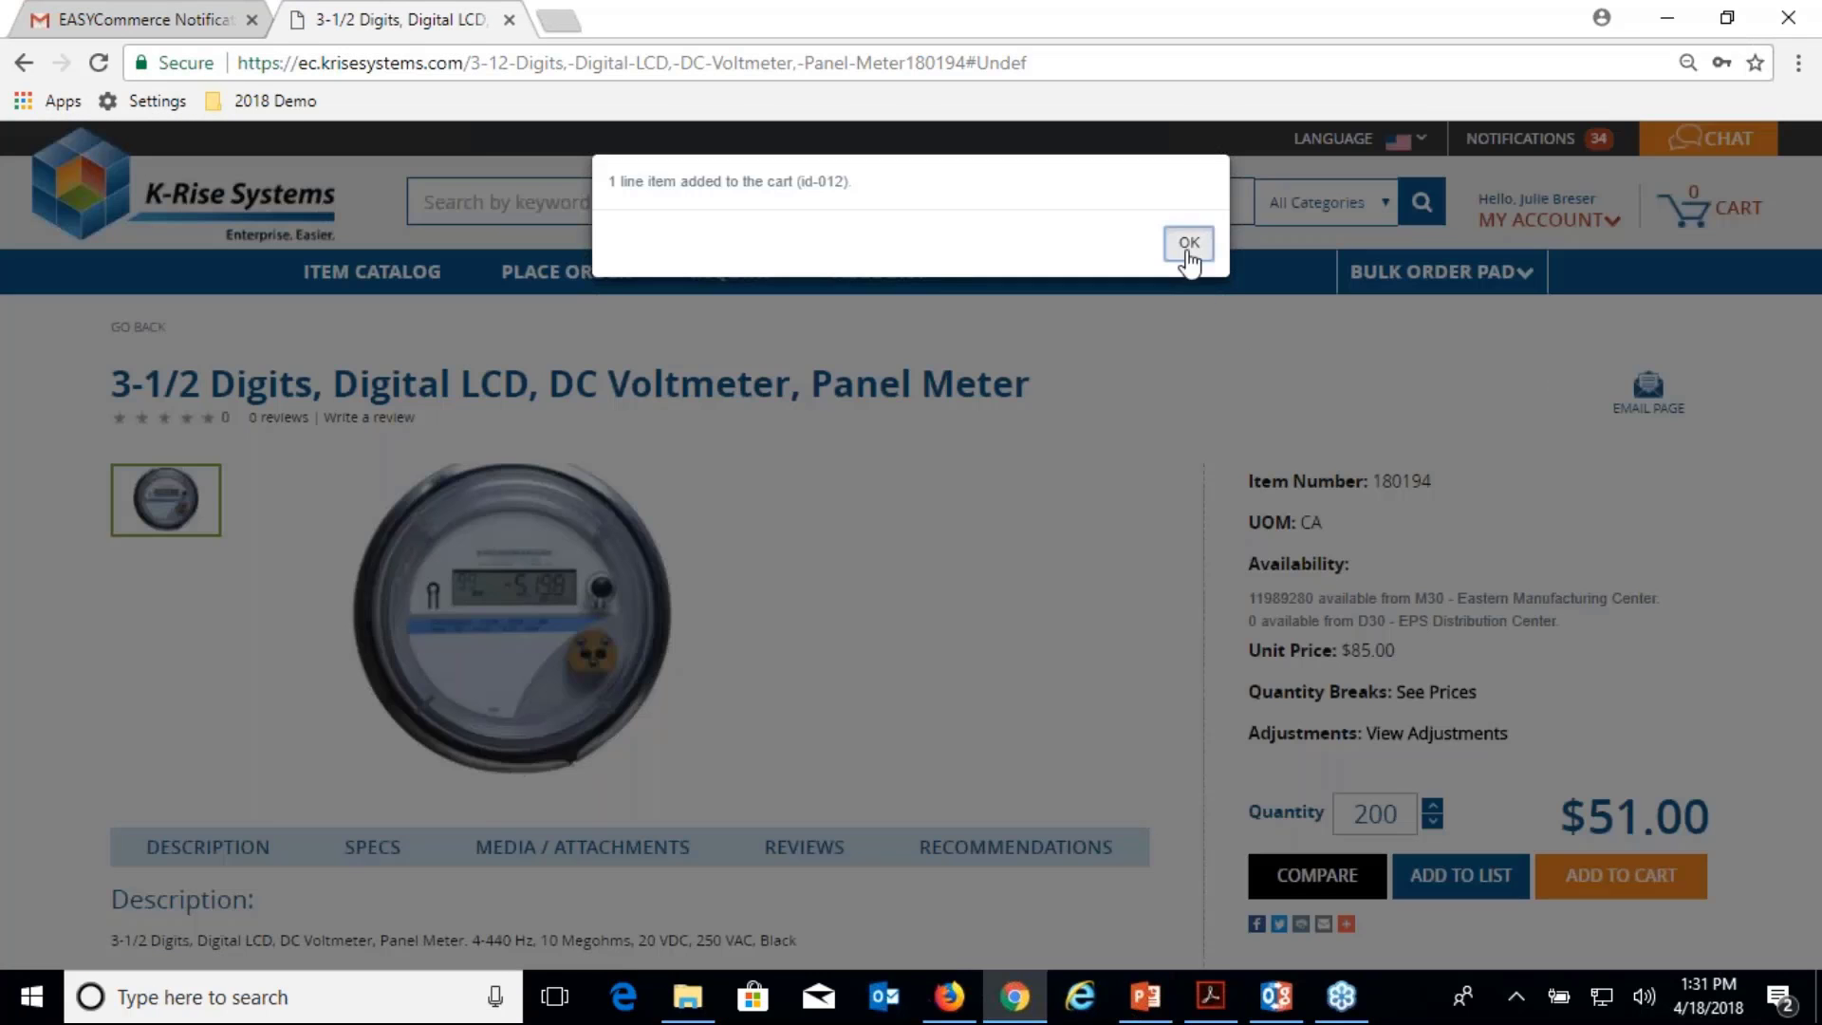
left_click(1188, 251)
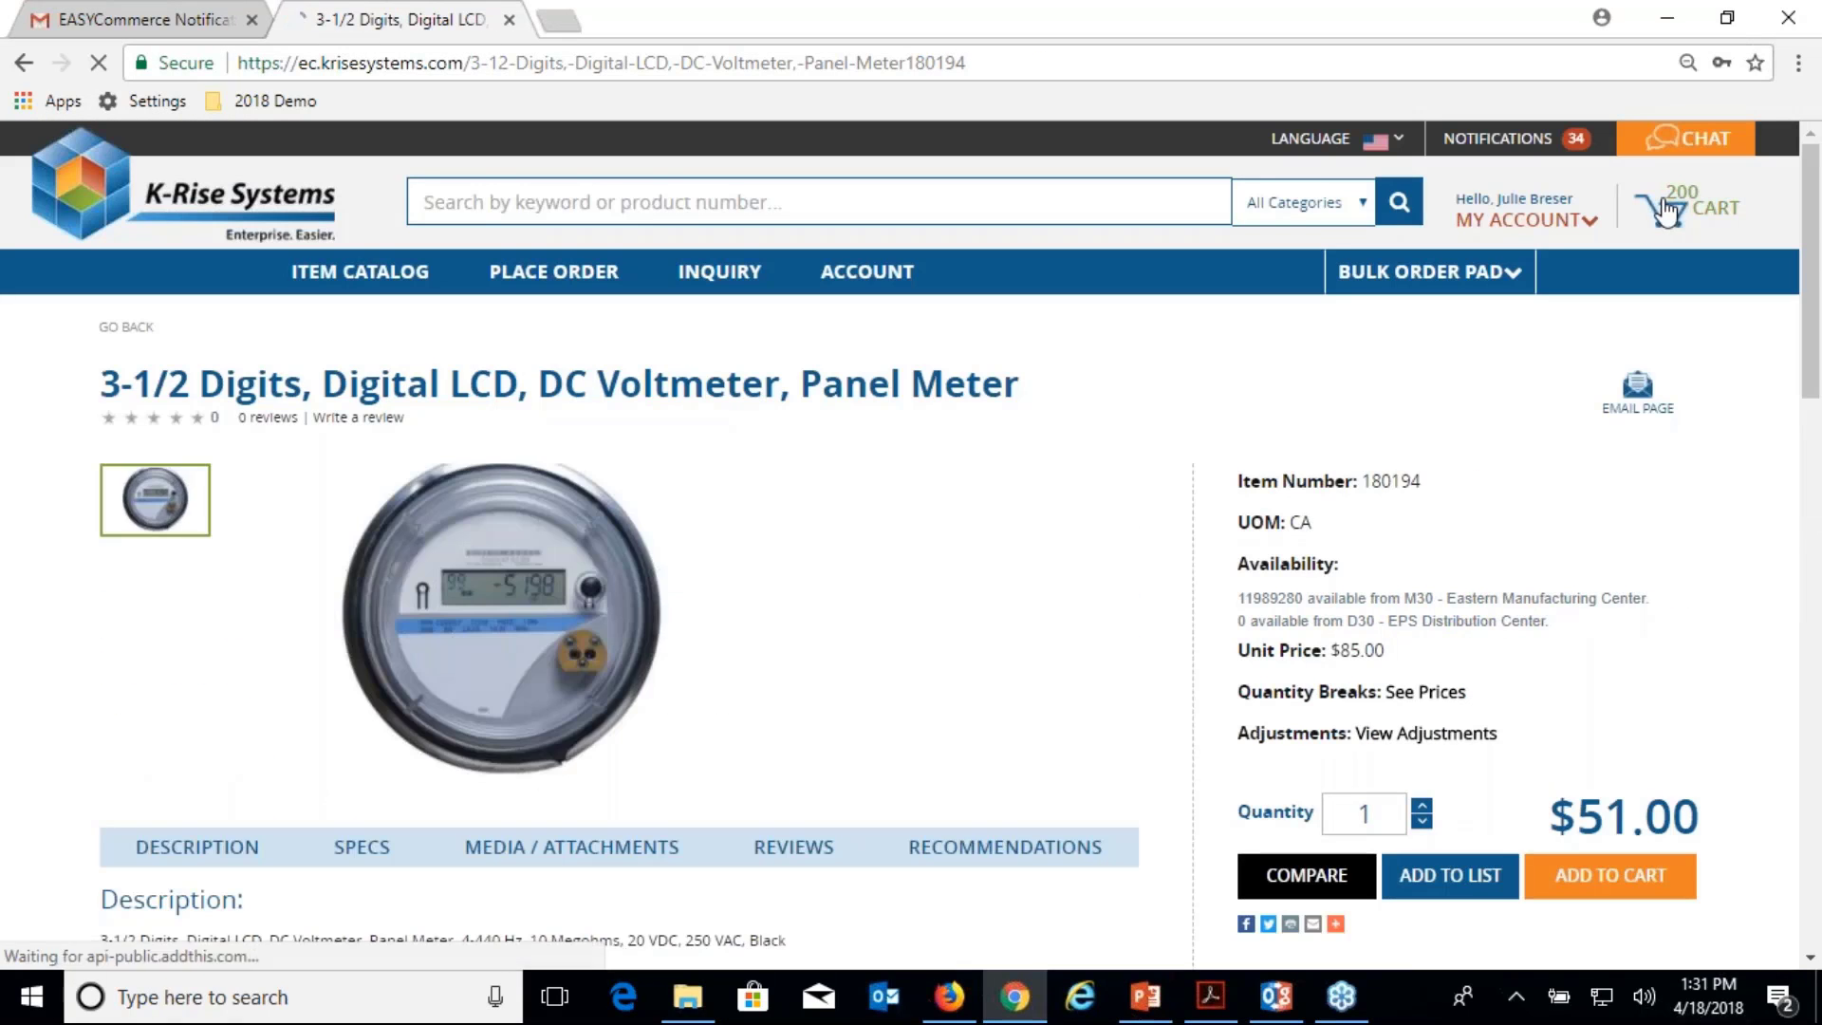
Open the shopping cart showing 200 units at $34.00, totalling $6,800.00.
left_click(1666, 211)
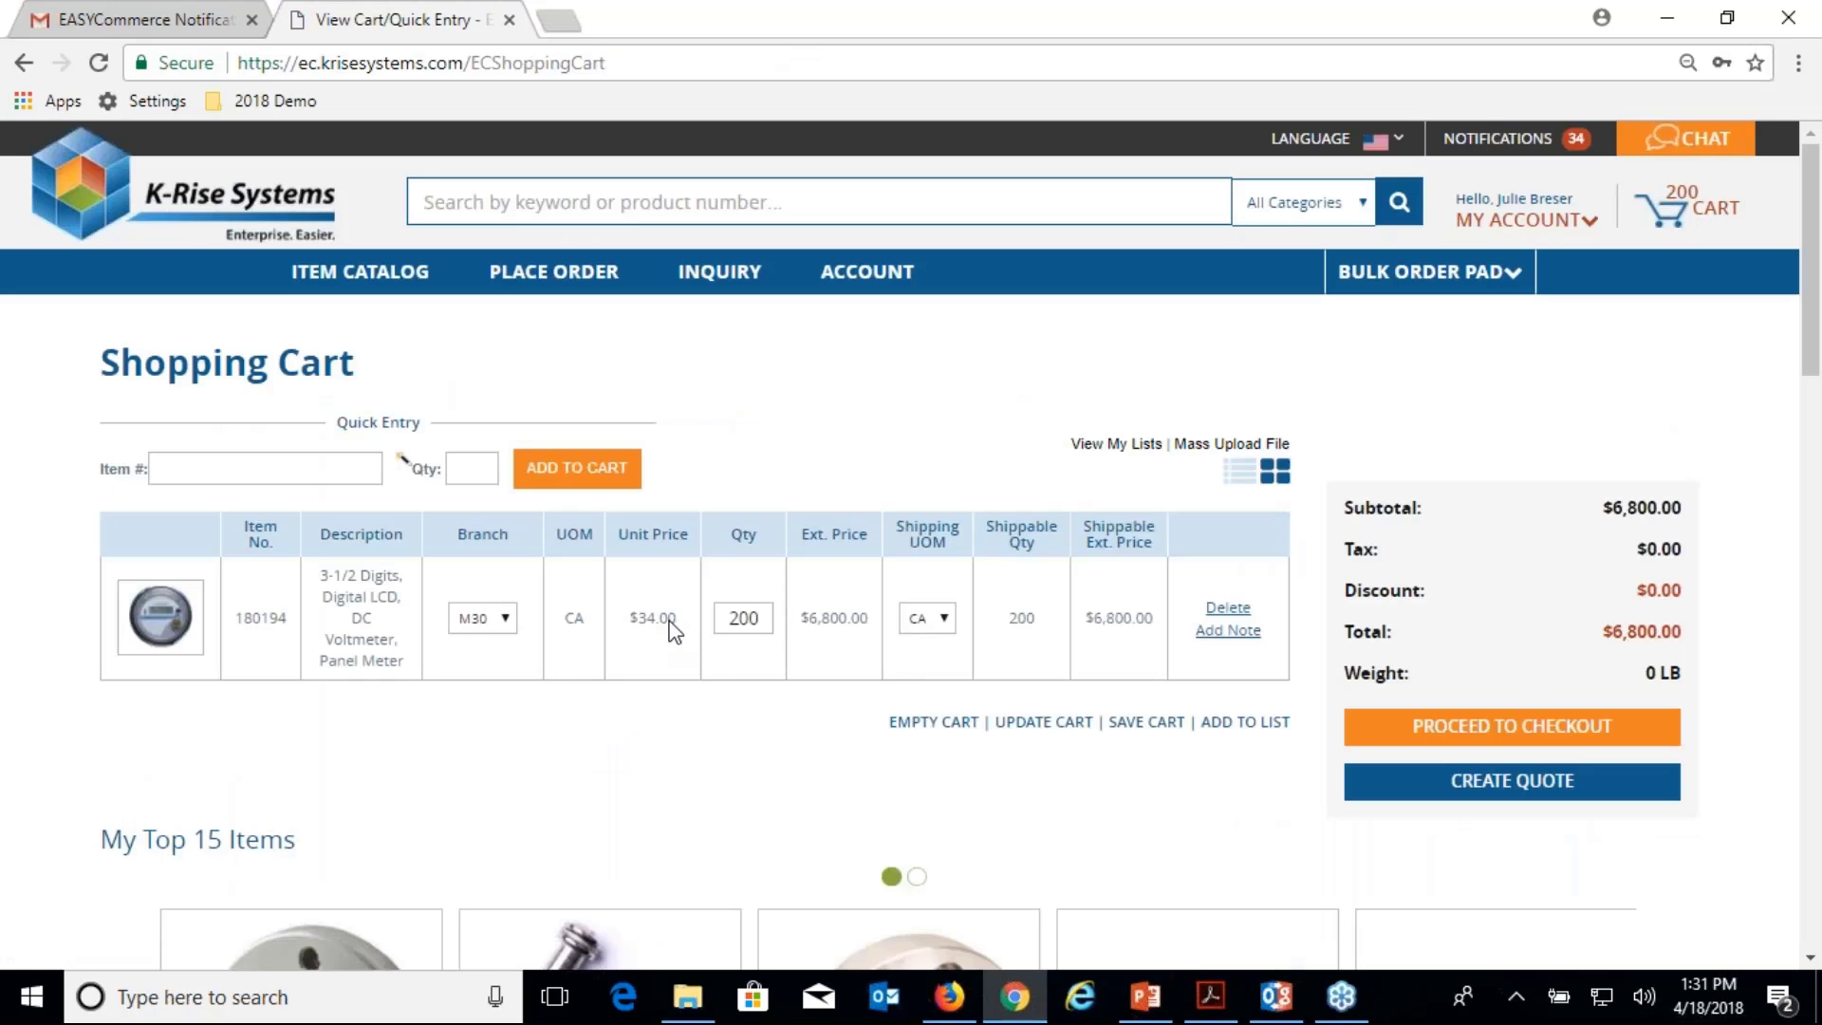
scroll(727, 648, "down", 1)
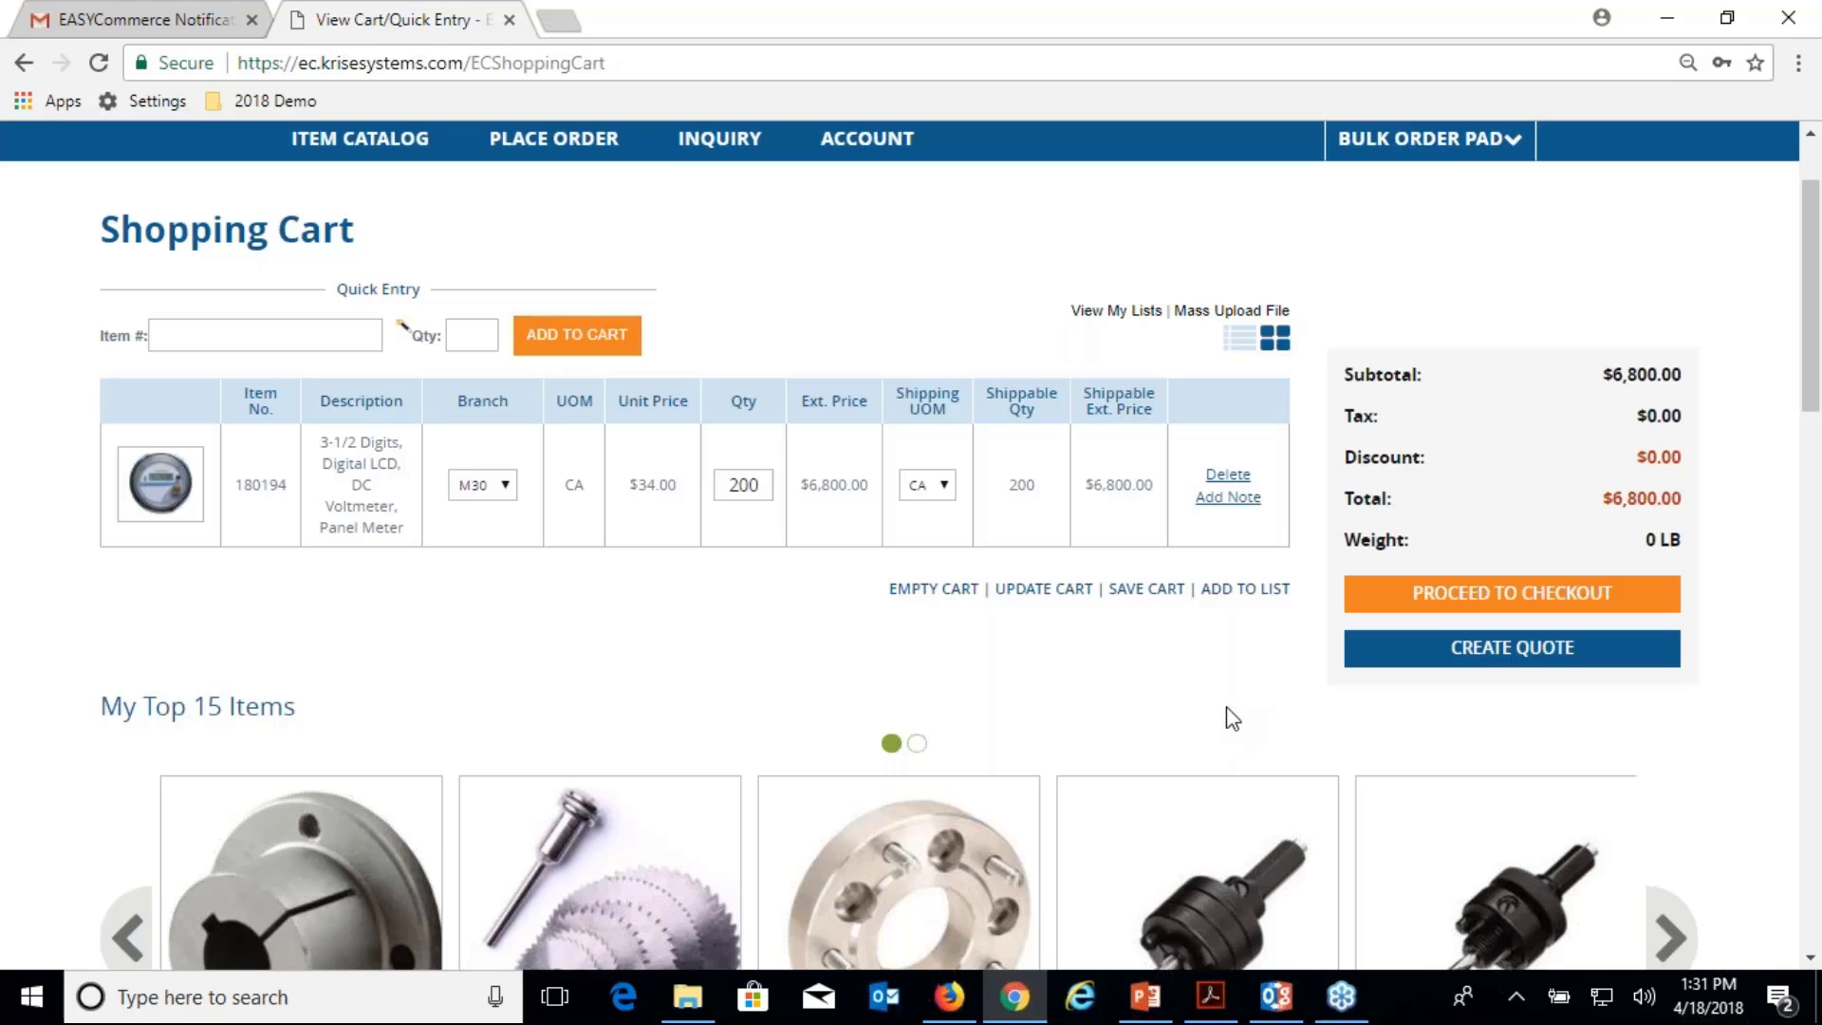
scroll(1192, 732, "up", 2)
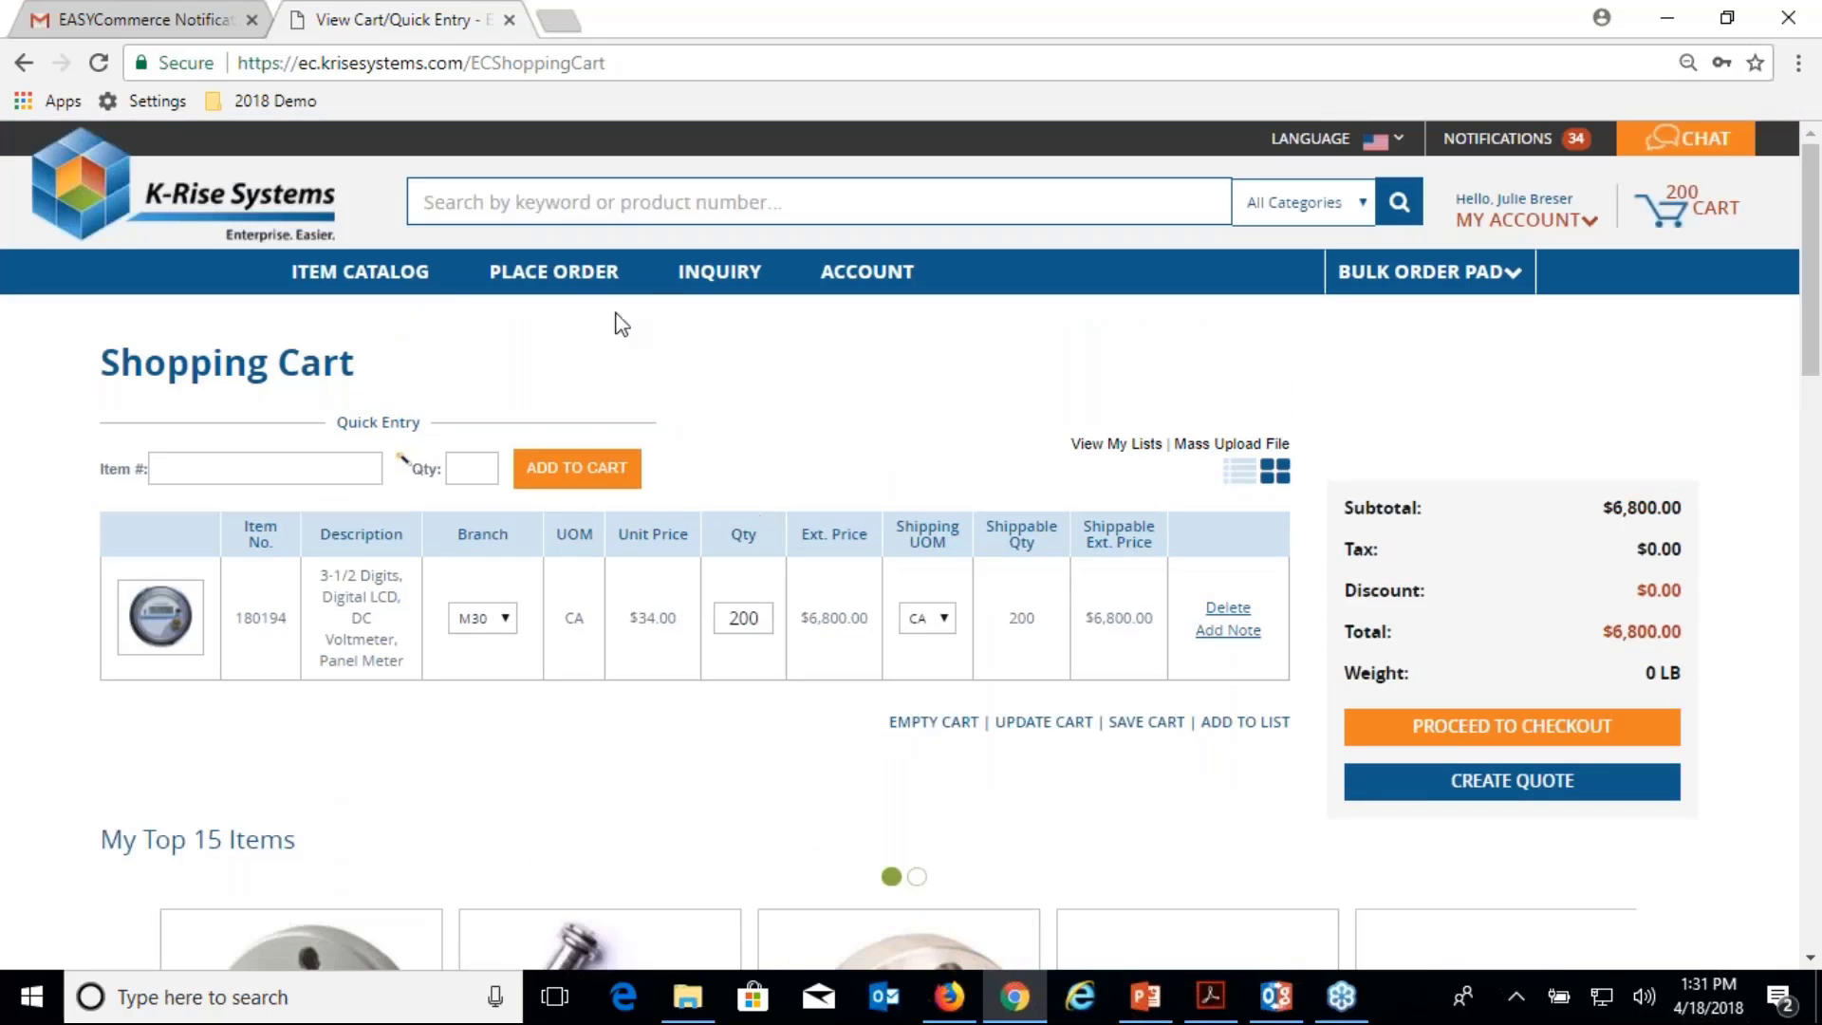
mouse_move(553, 275)
mouse_move(760, 285)
Proceed to checkout and choose $13.15 UPS Ground shipping.
left_click(1602, 731)
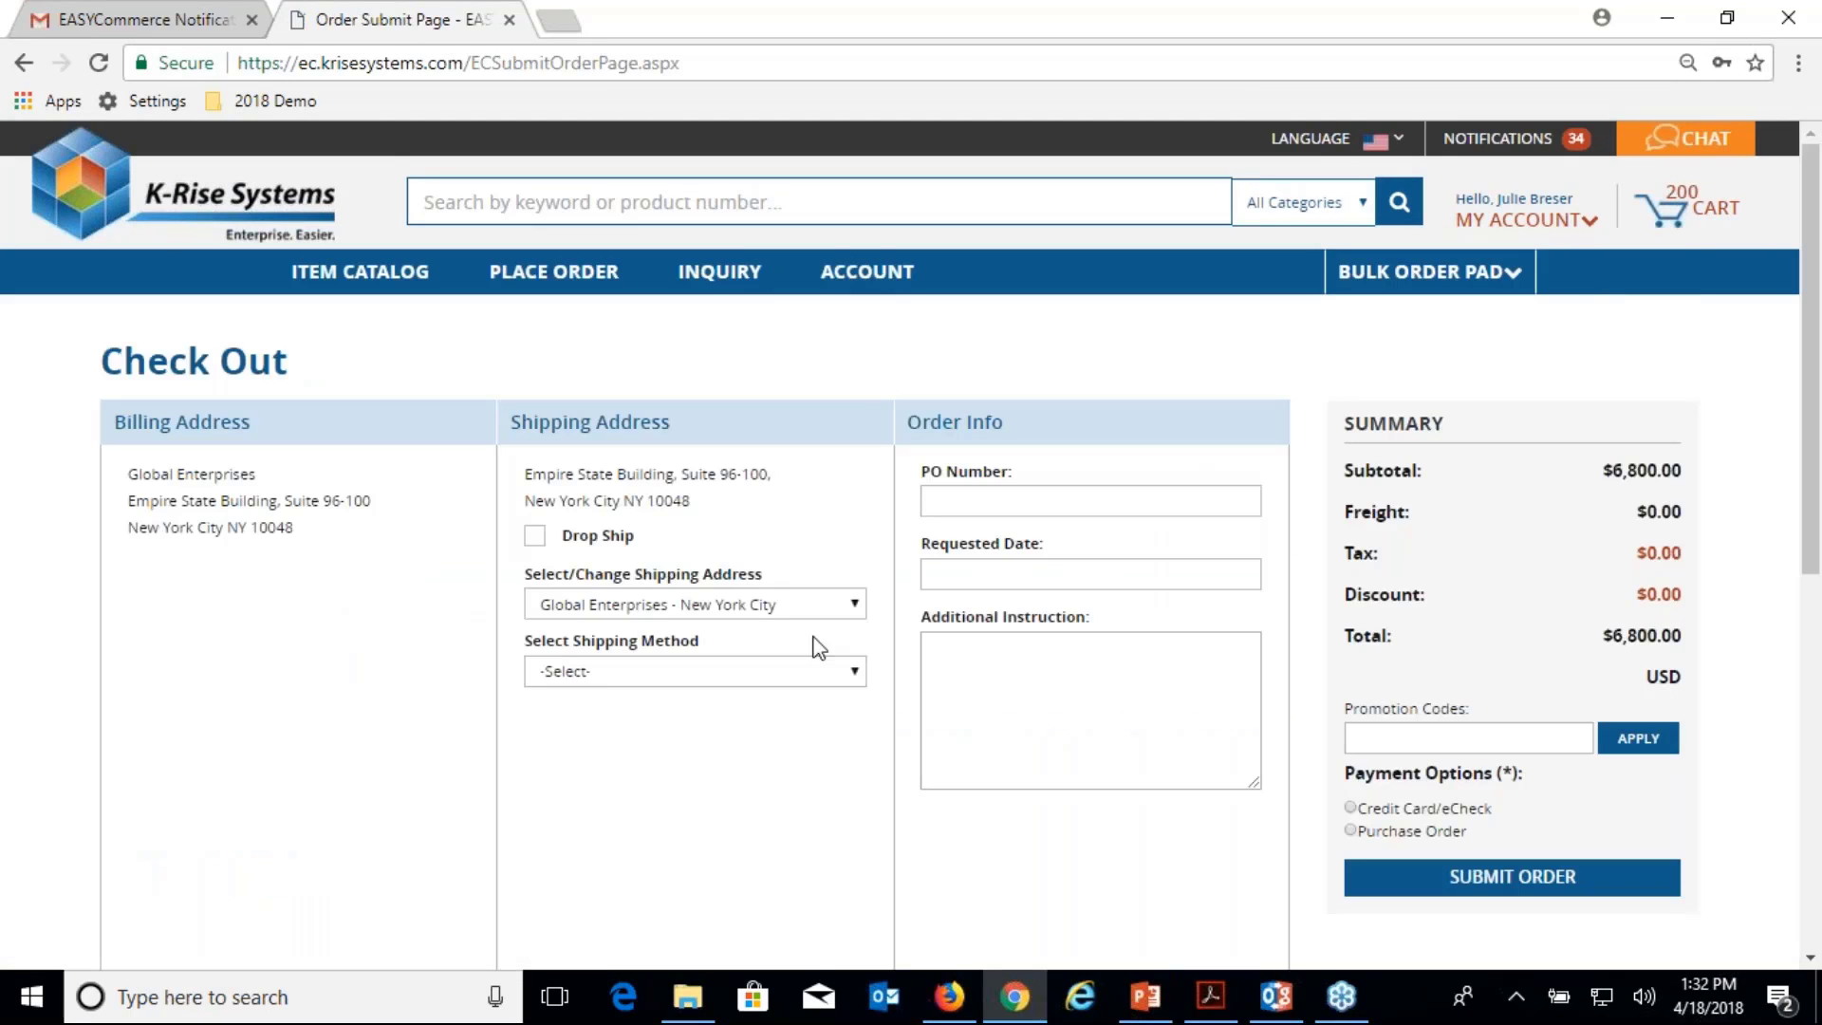
scroll(793, 626, "down", 2)
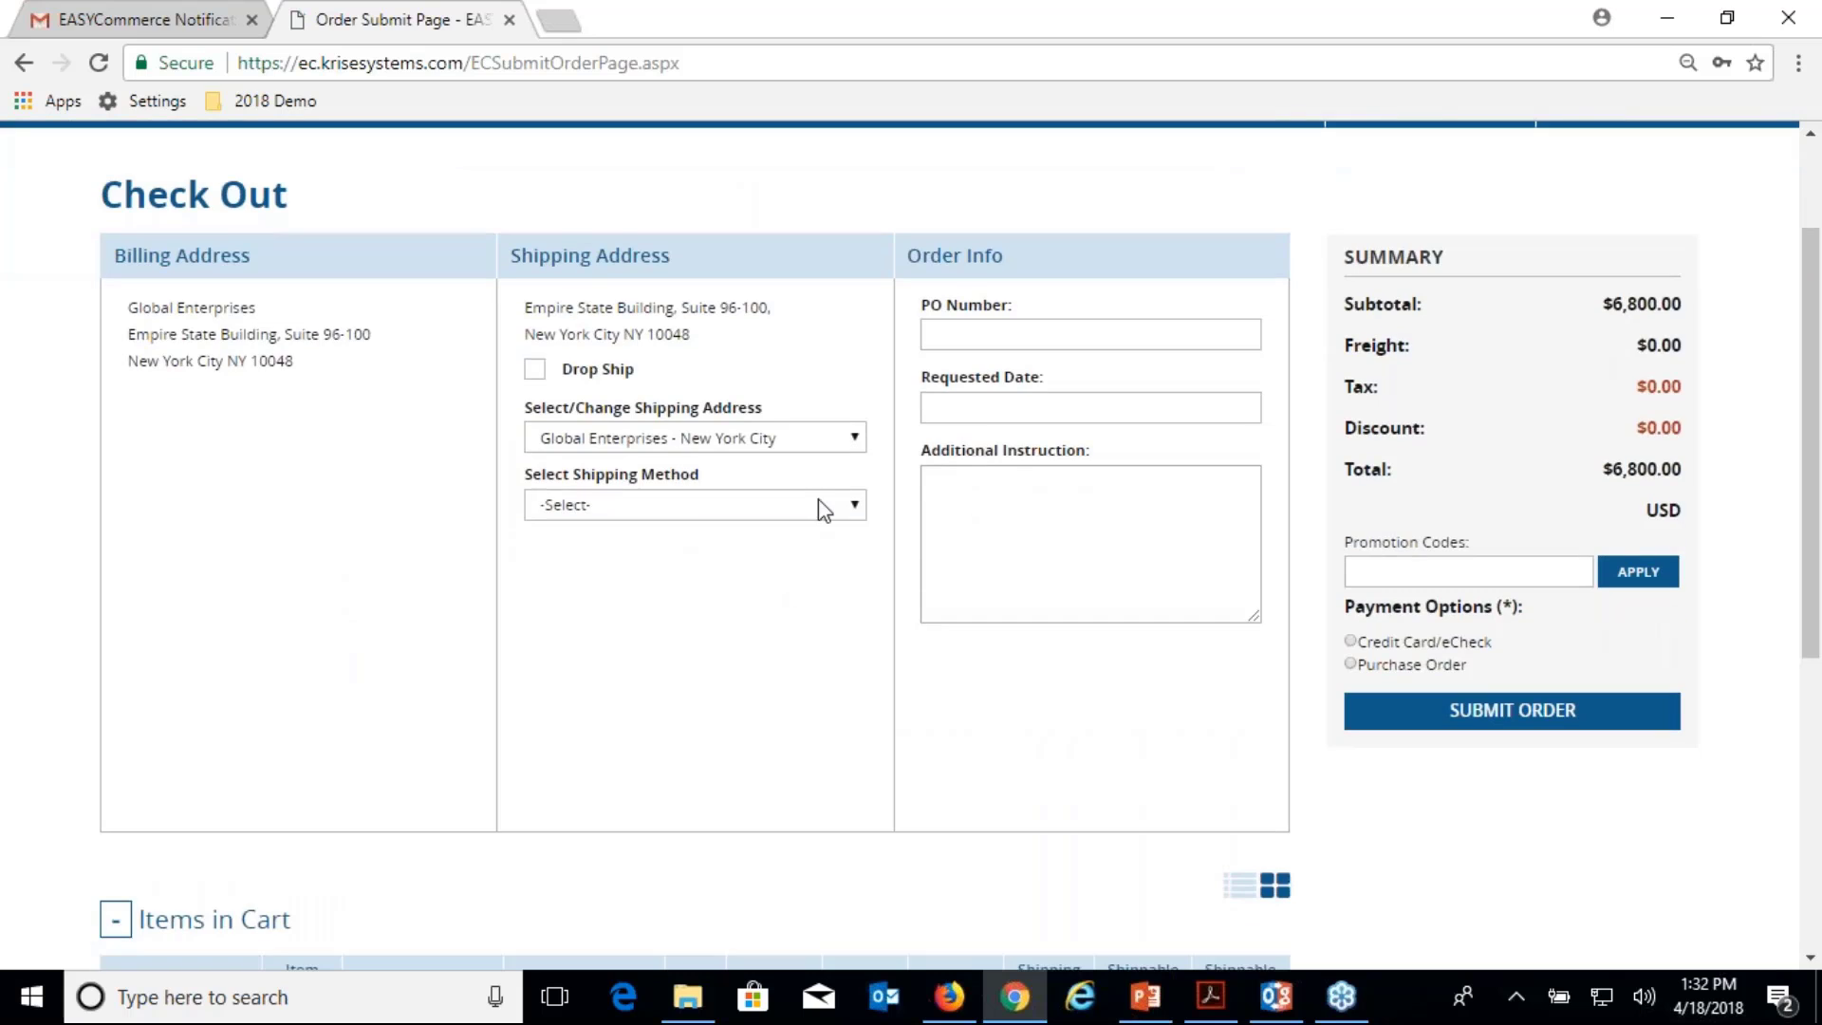
left_click(824, 509)
left_click(789, 582)
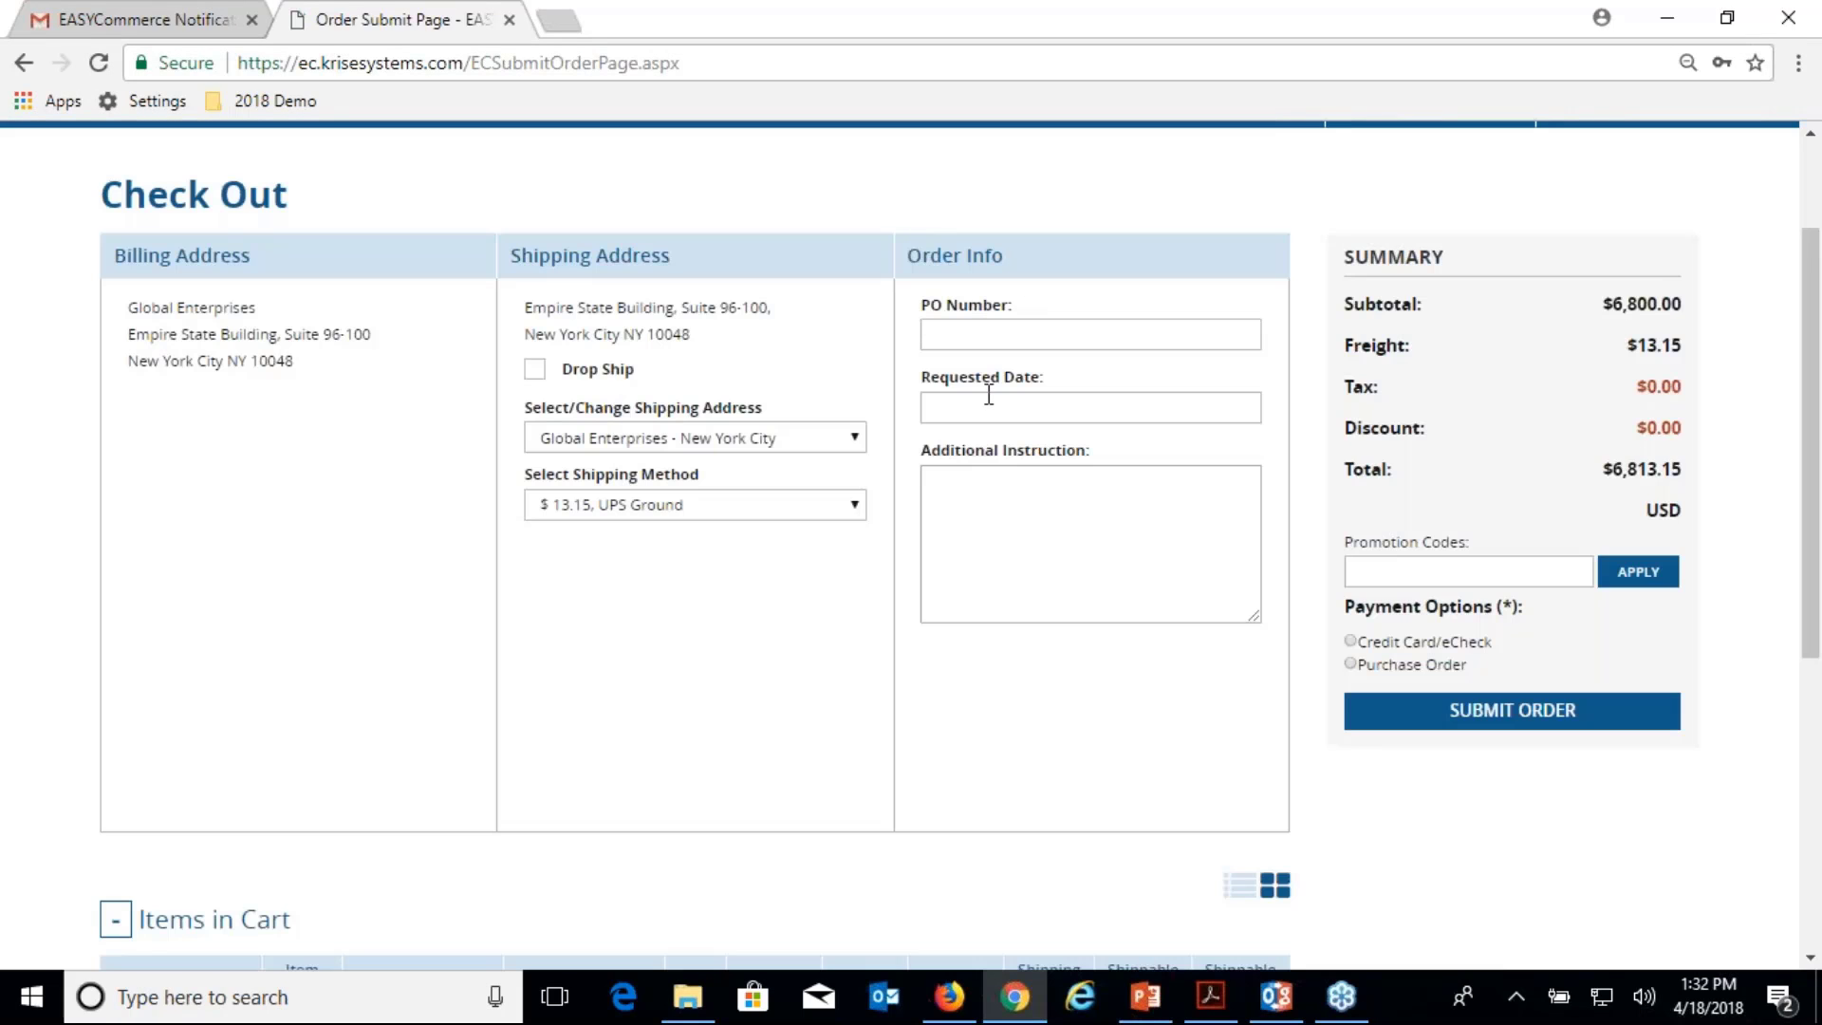
Enter a customer PO number, choose Purchase Order payment, and submit the order.
left_click(984, 332)
type("Juli po 123")
left_click(1364, 664)
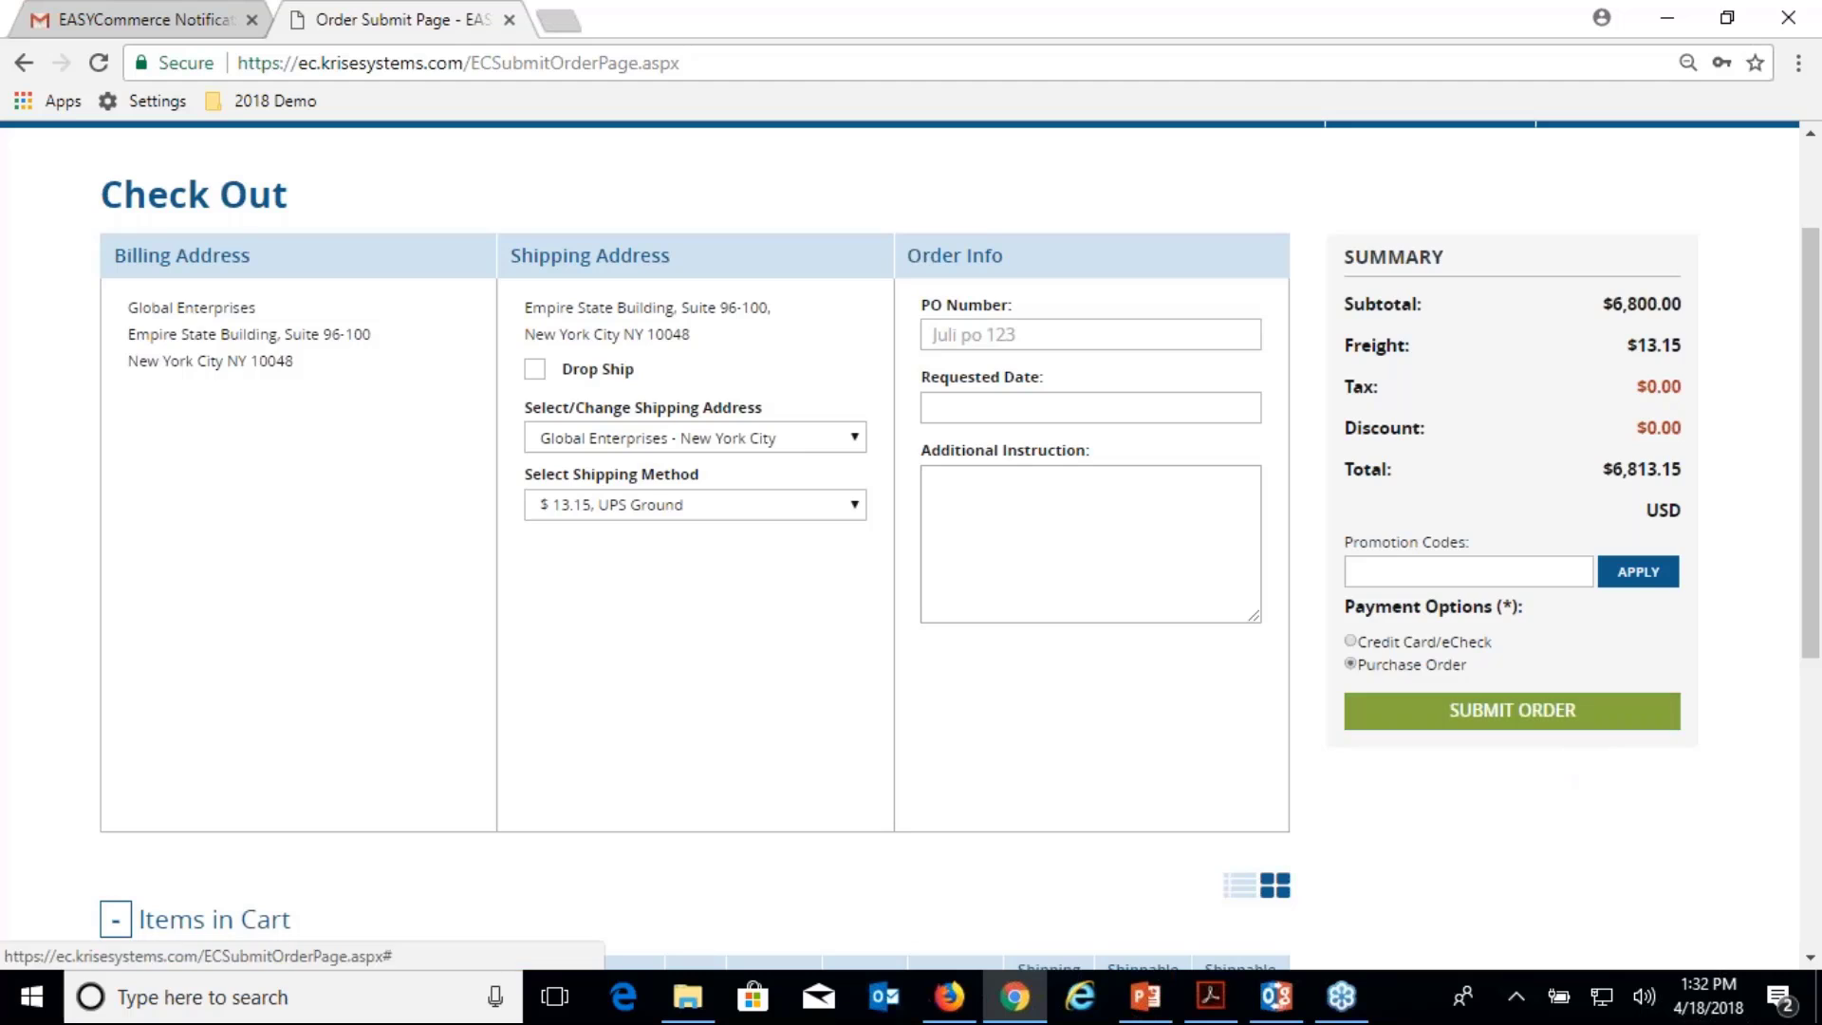
left_click(1566, 714)
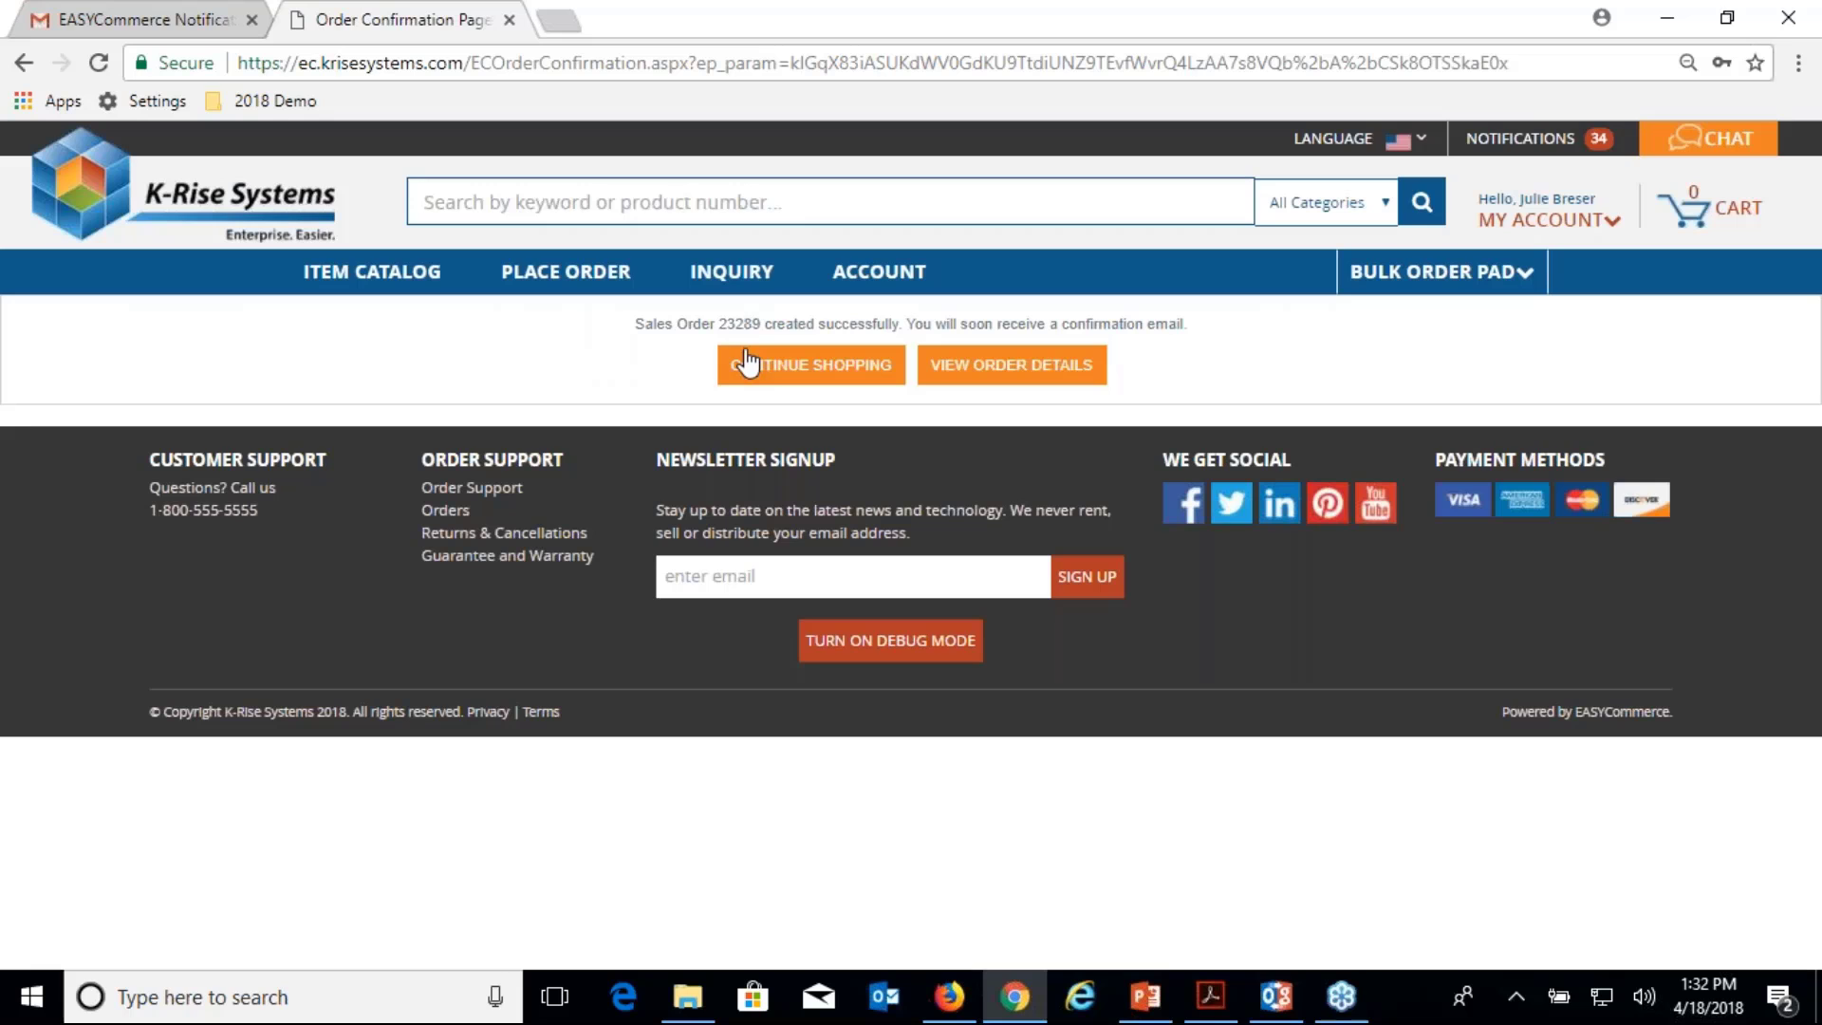
In JD Edwards, find sales order 23289 in Work With Sales Order Headers.
left_click(949, 998)
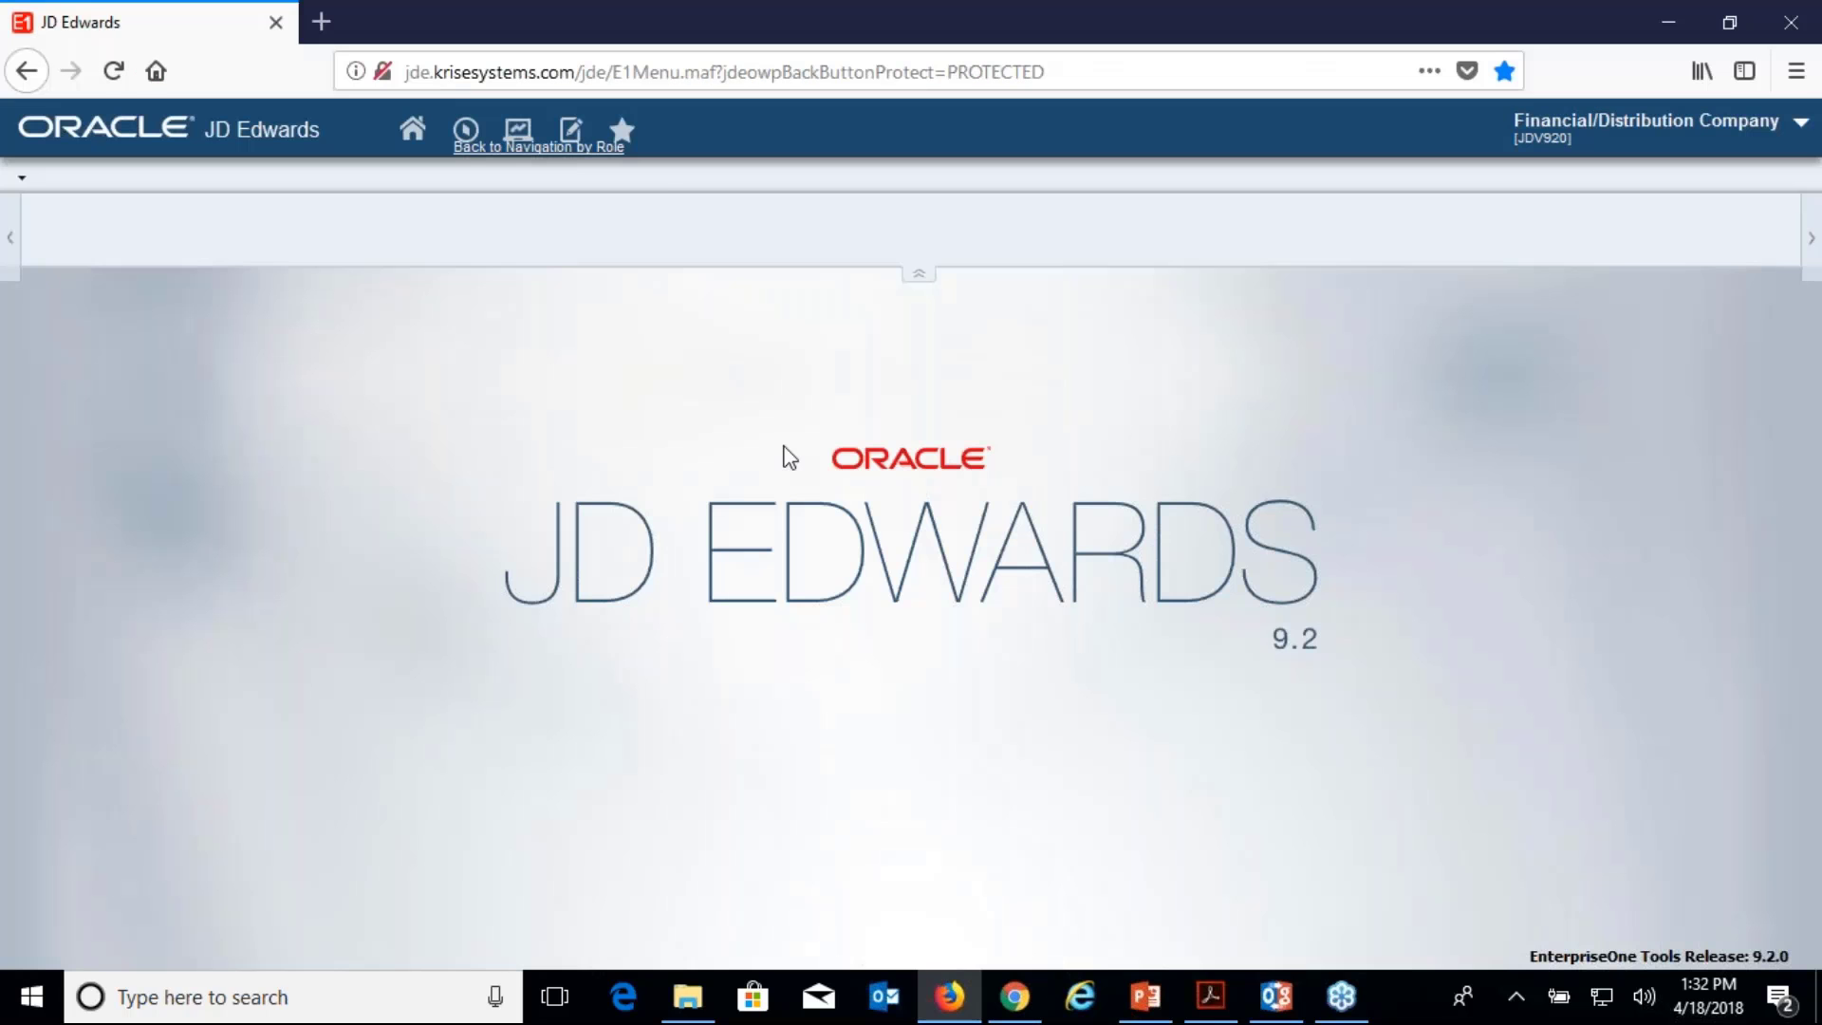
left_click(623, 130)
mouse_move(725, 215)
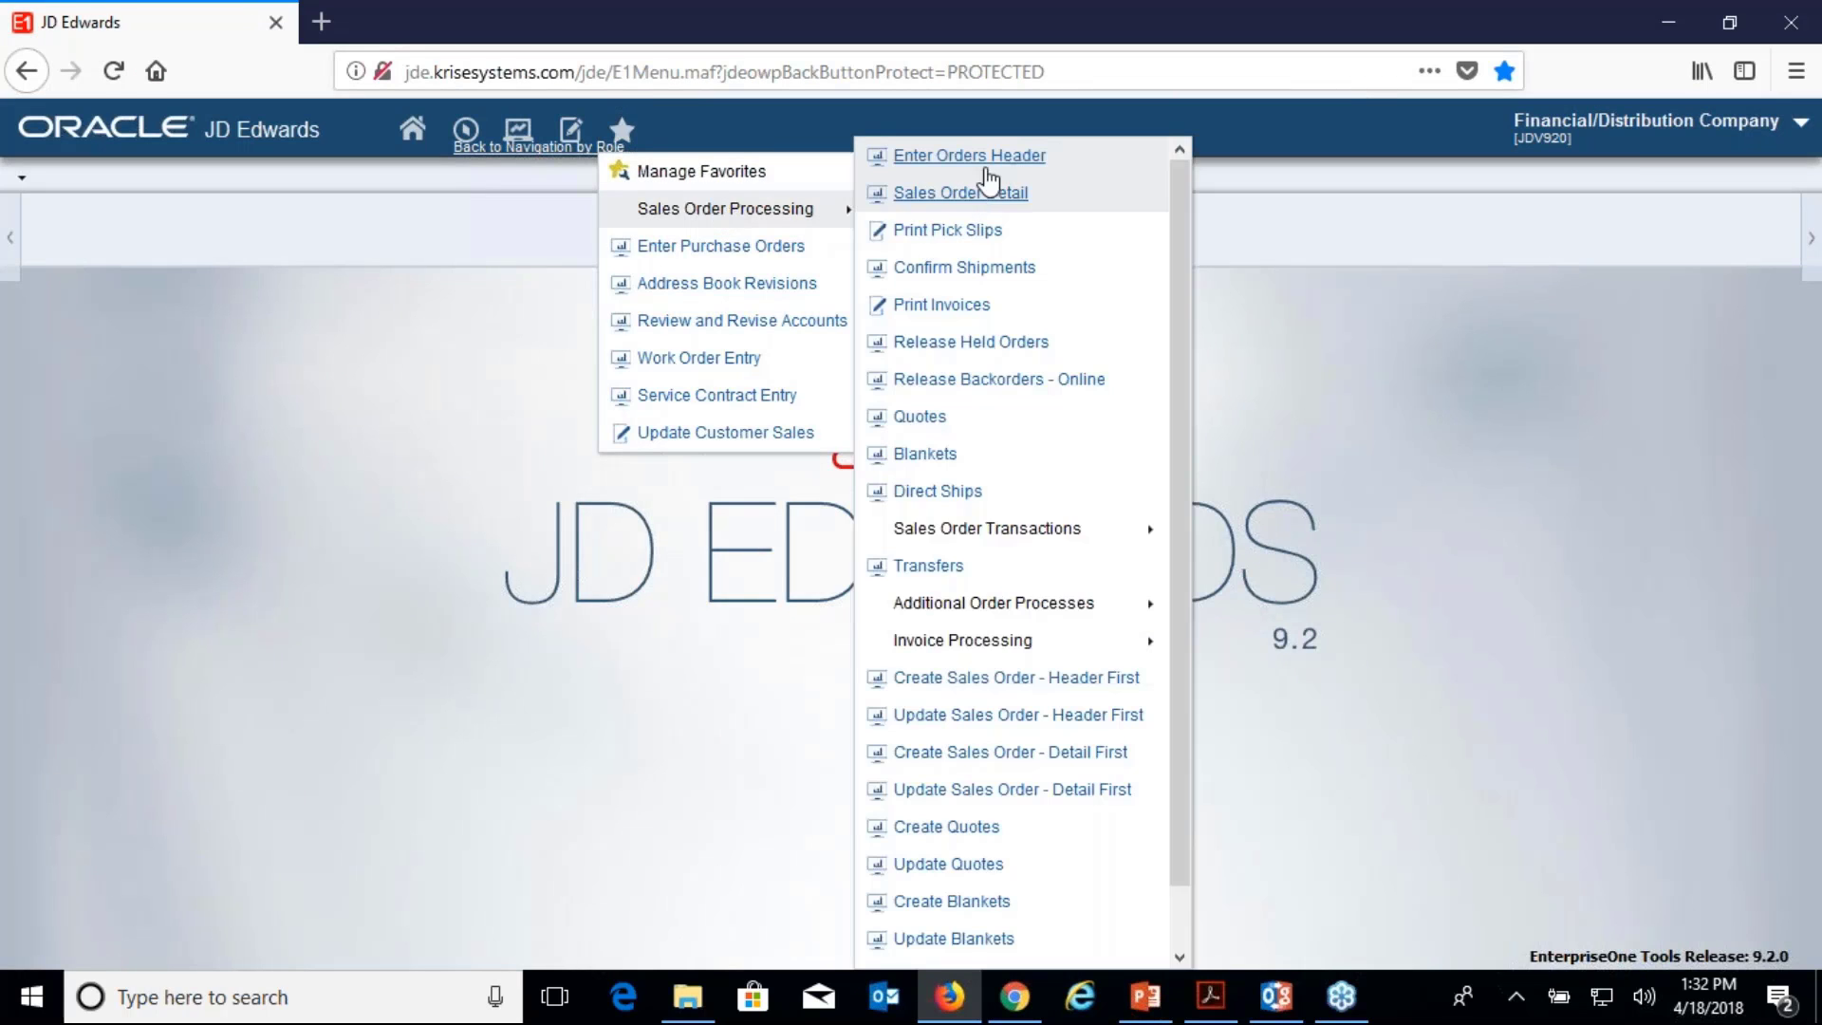
left_click(959, 166)
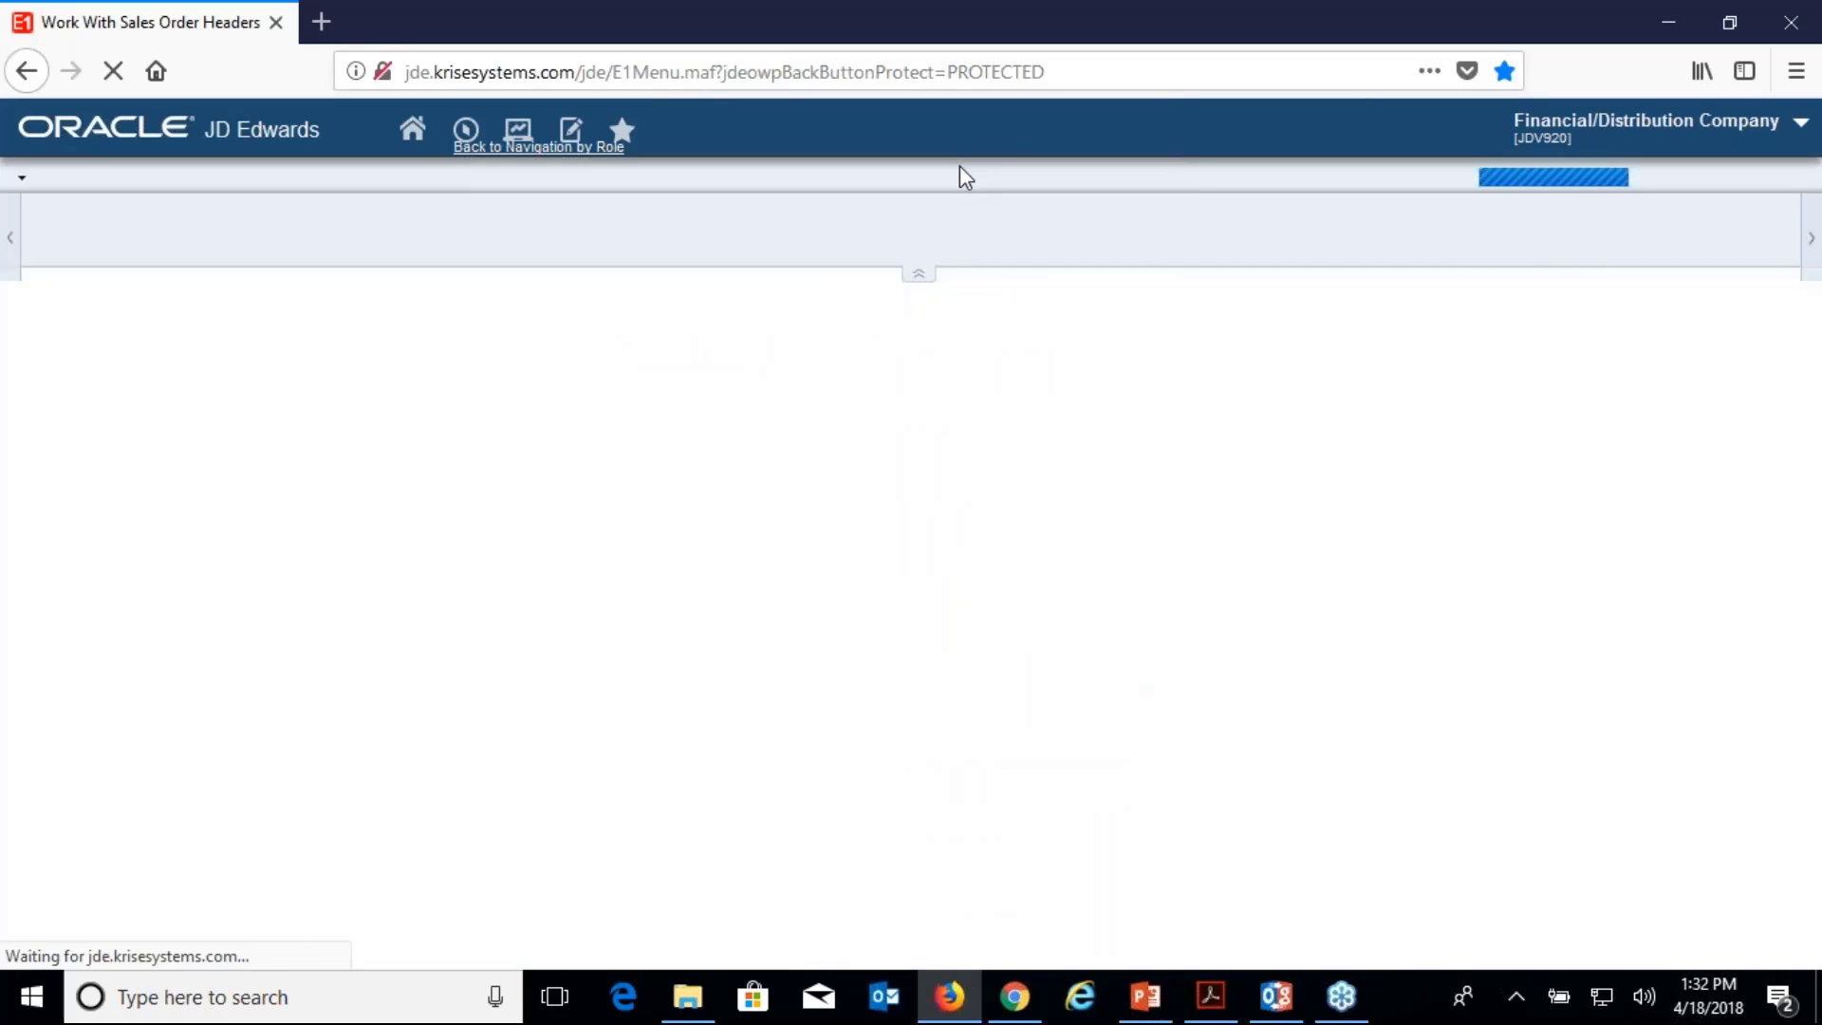
left_click(141, 501)
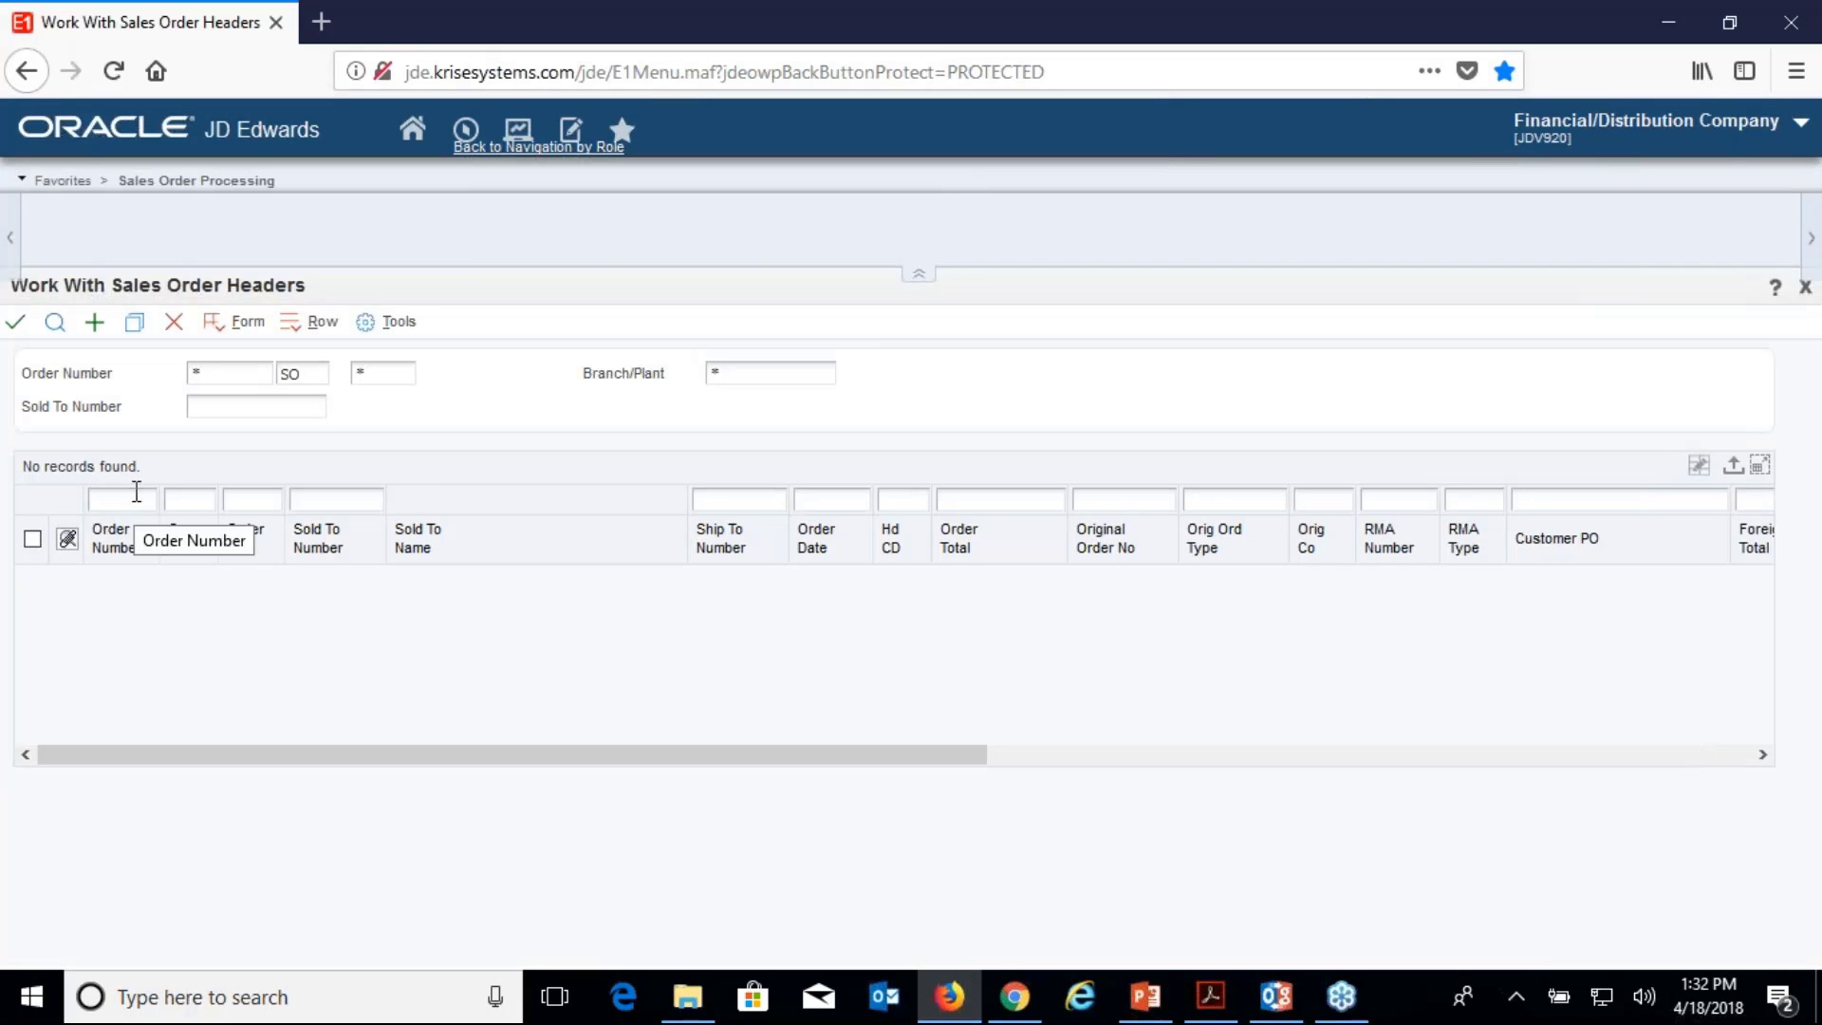
type("23289")
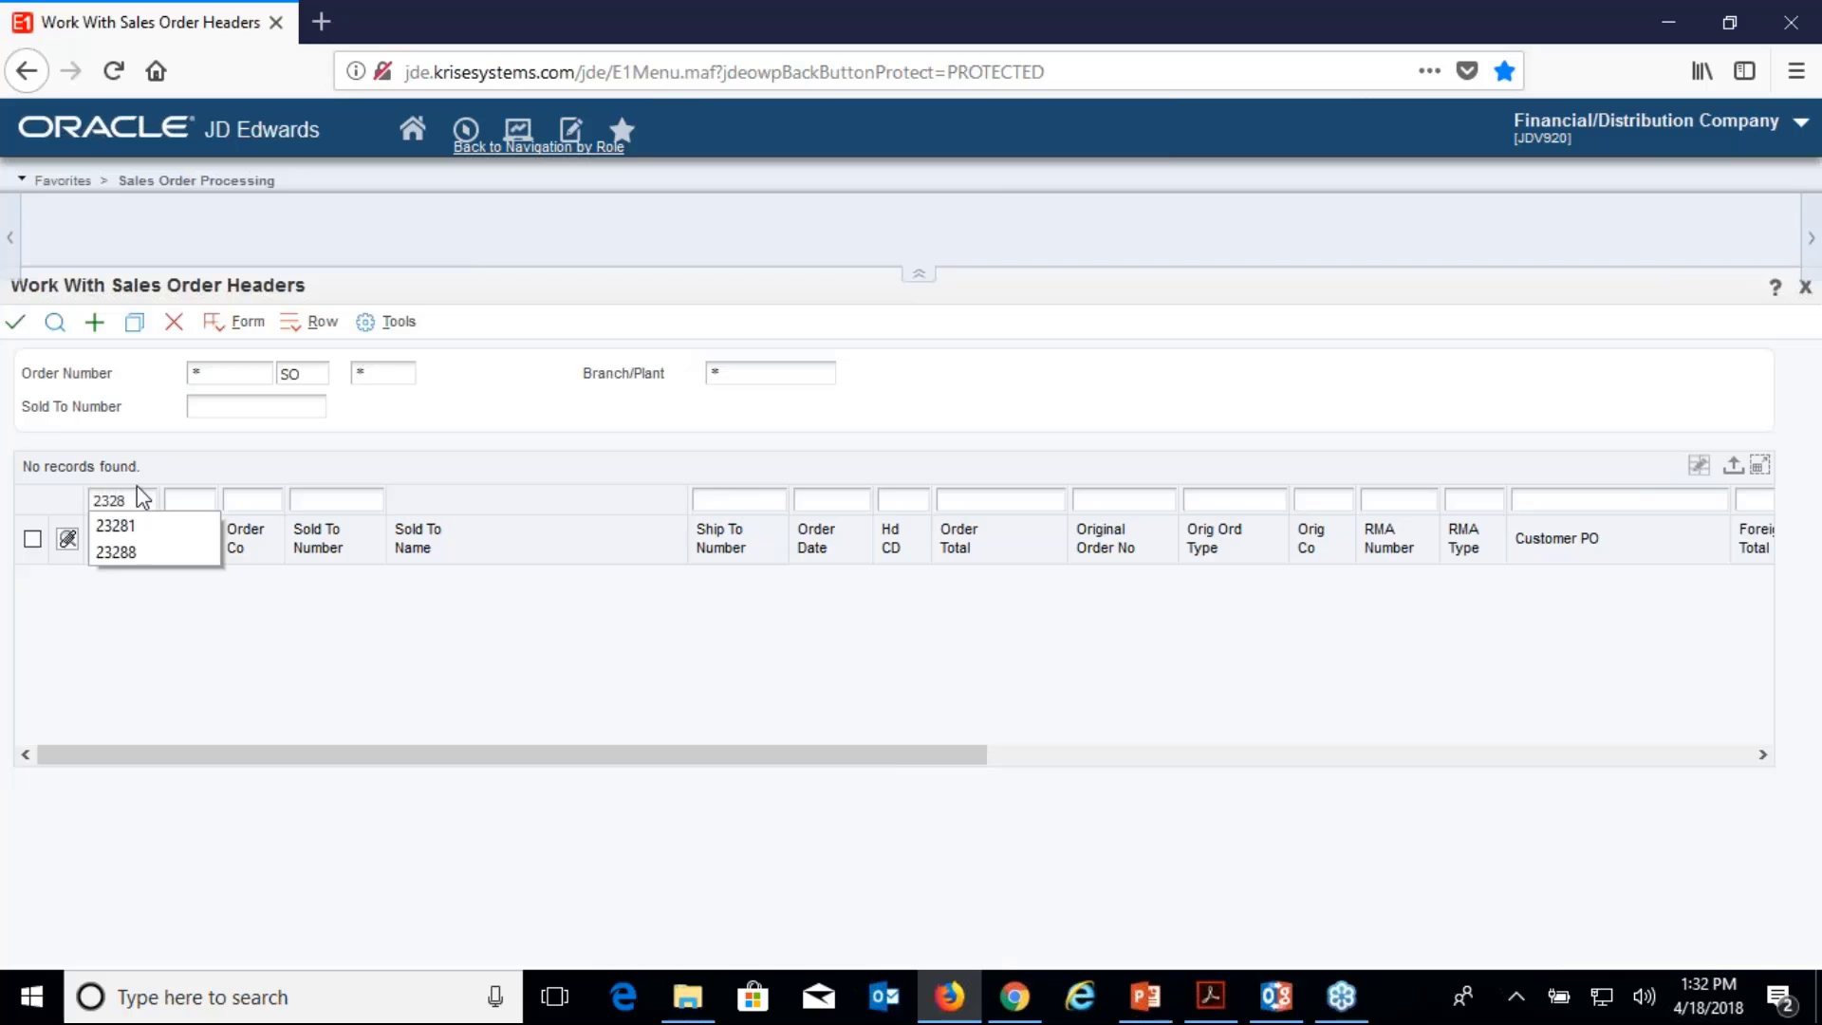
left_click(55, 324)
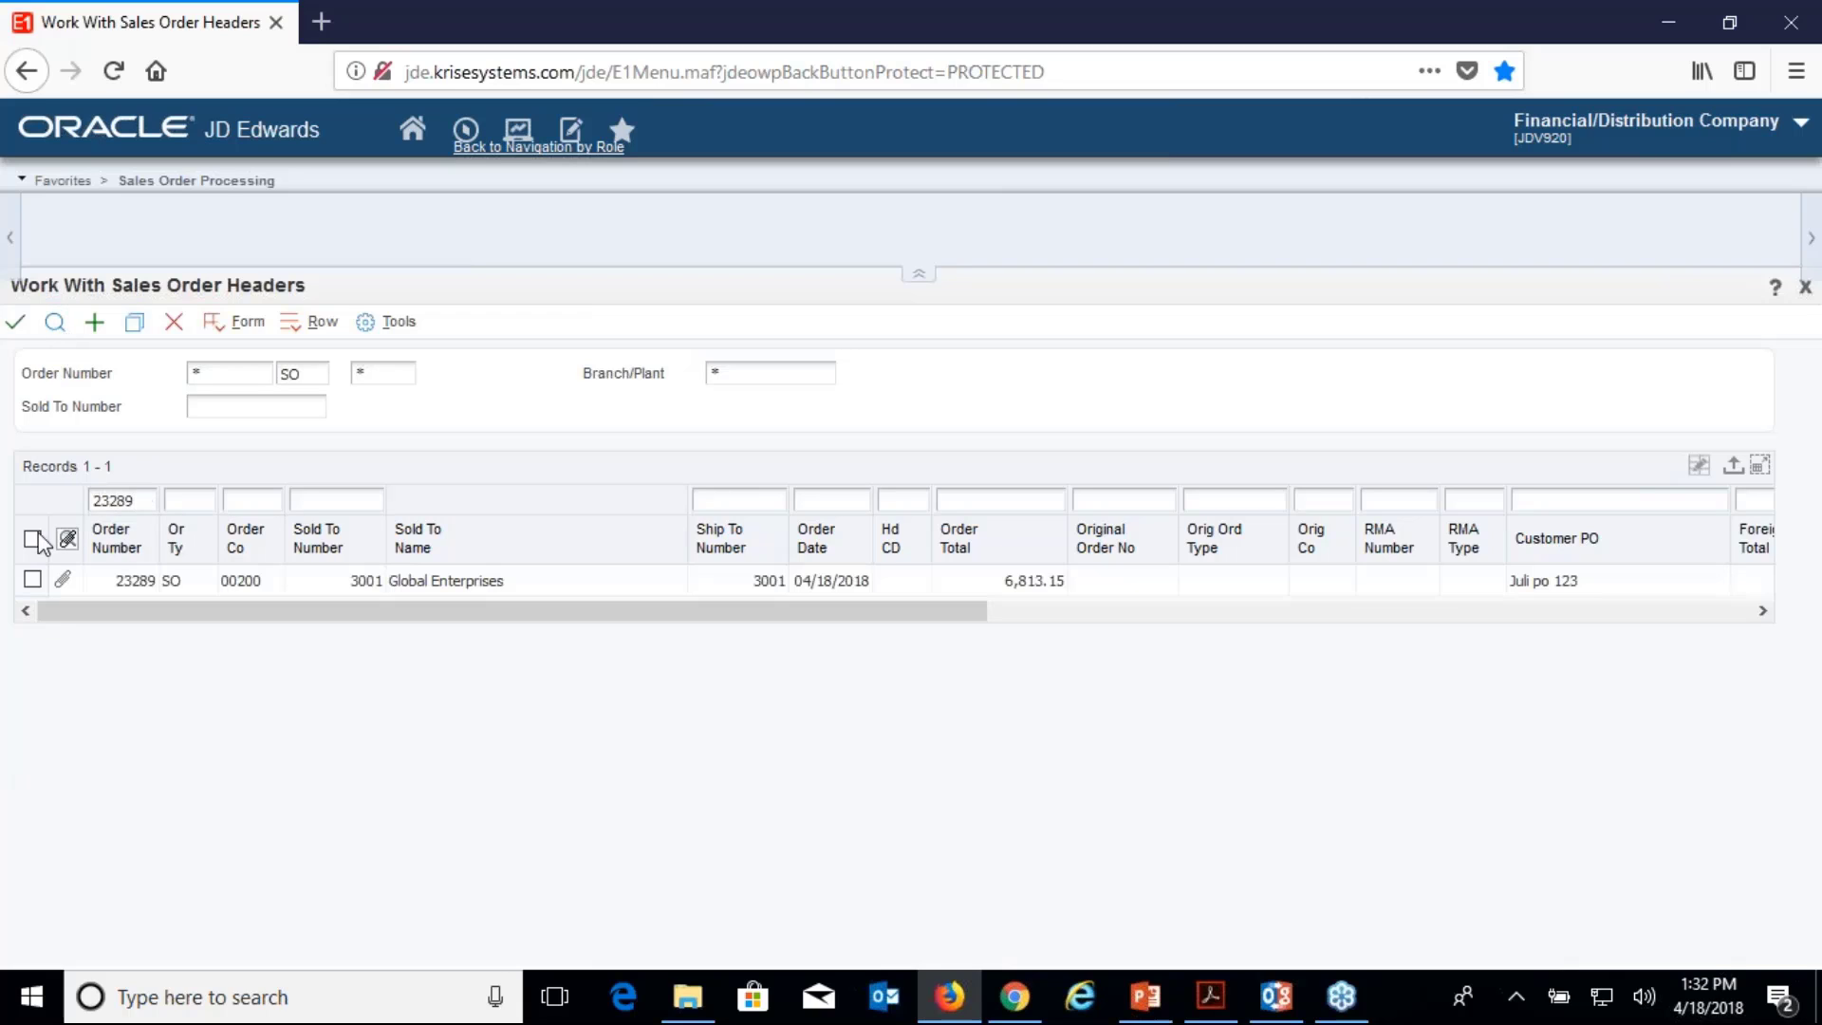
Review order 23289's detail and header revisions, then close the headers form.
left_click(32, 539)
left_click(312, 325)
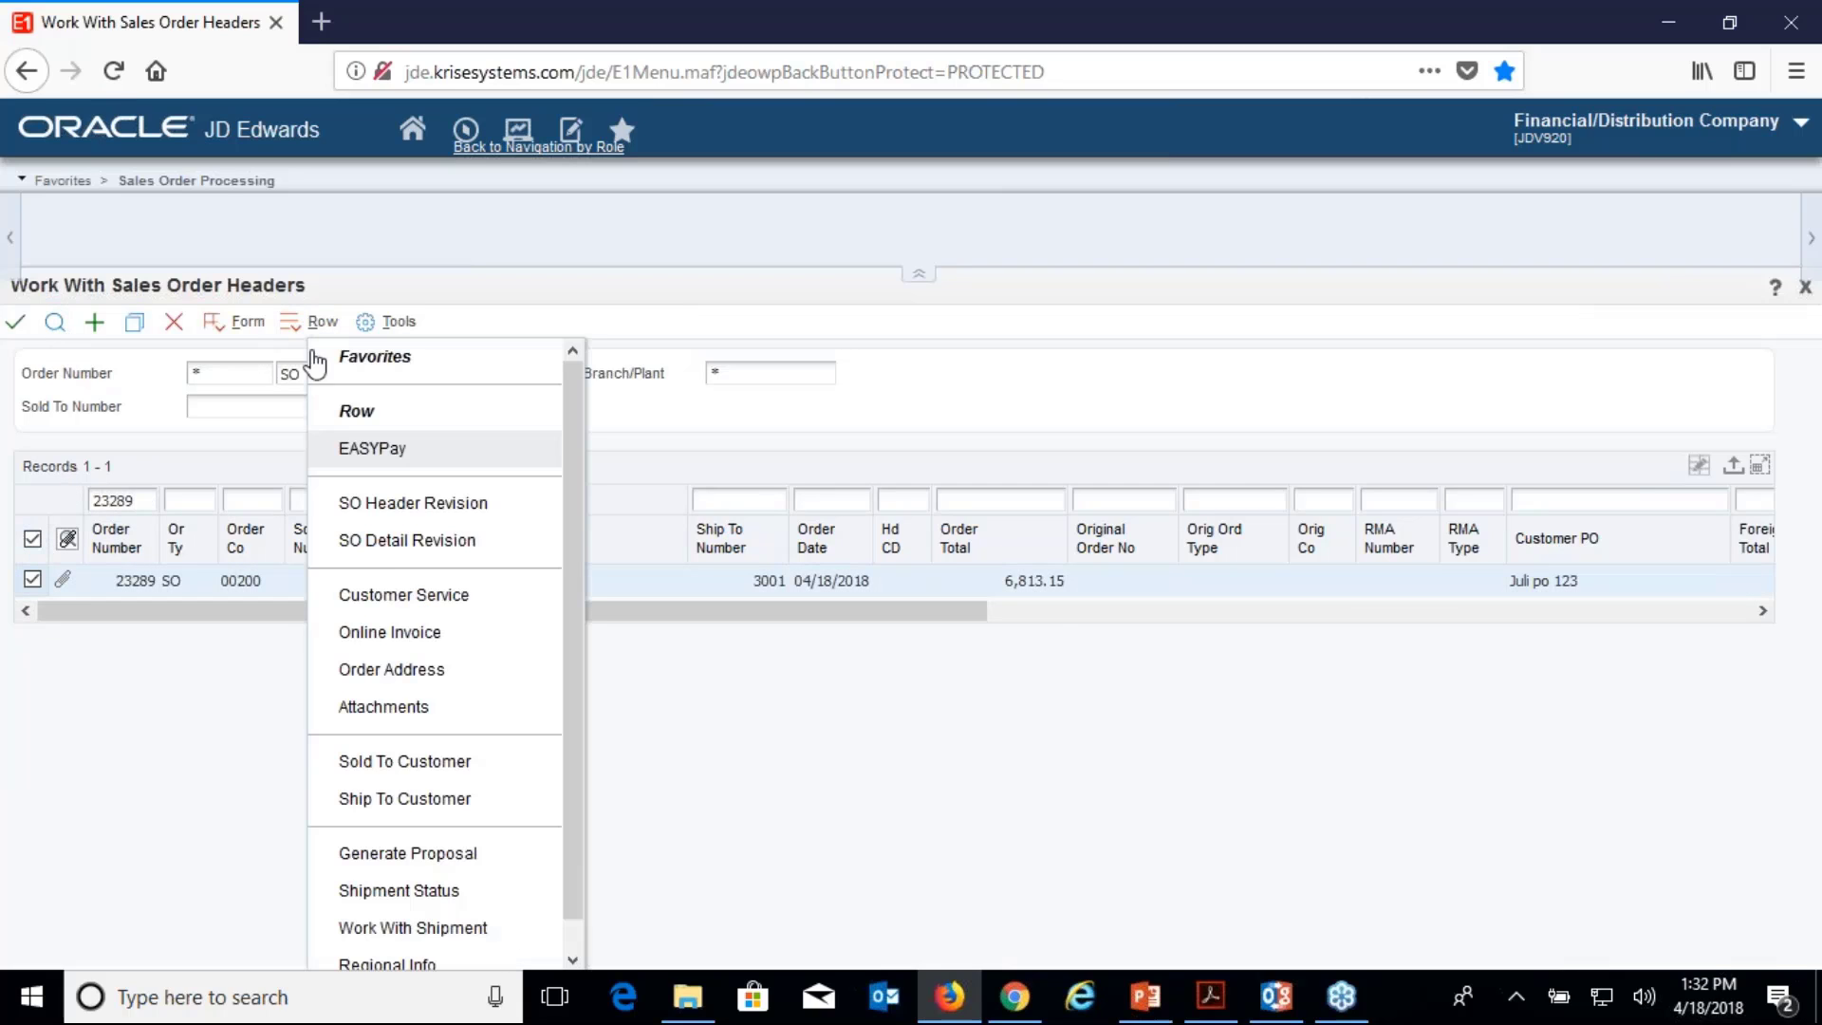
left_click(377, 529)
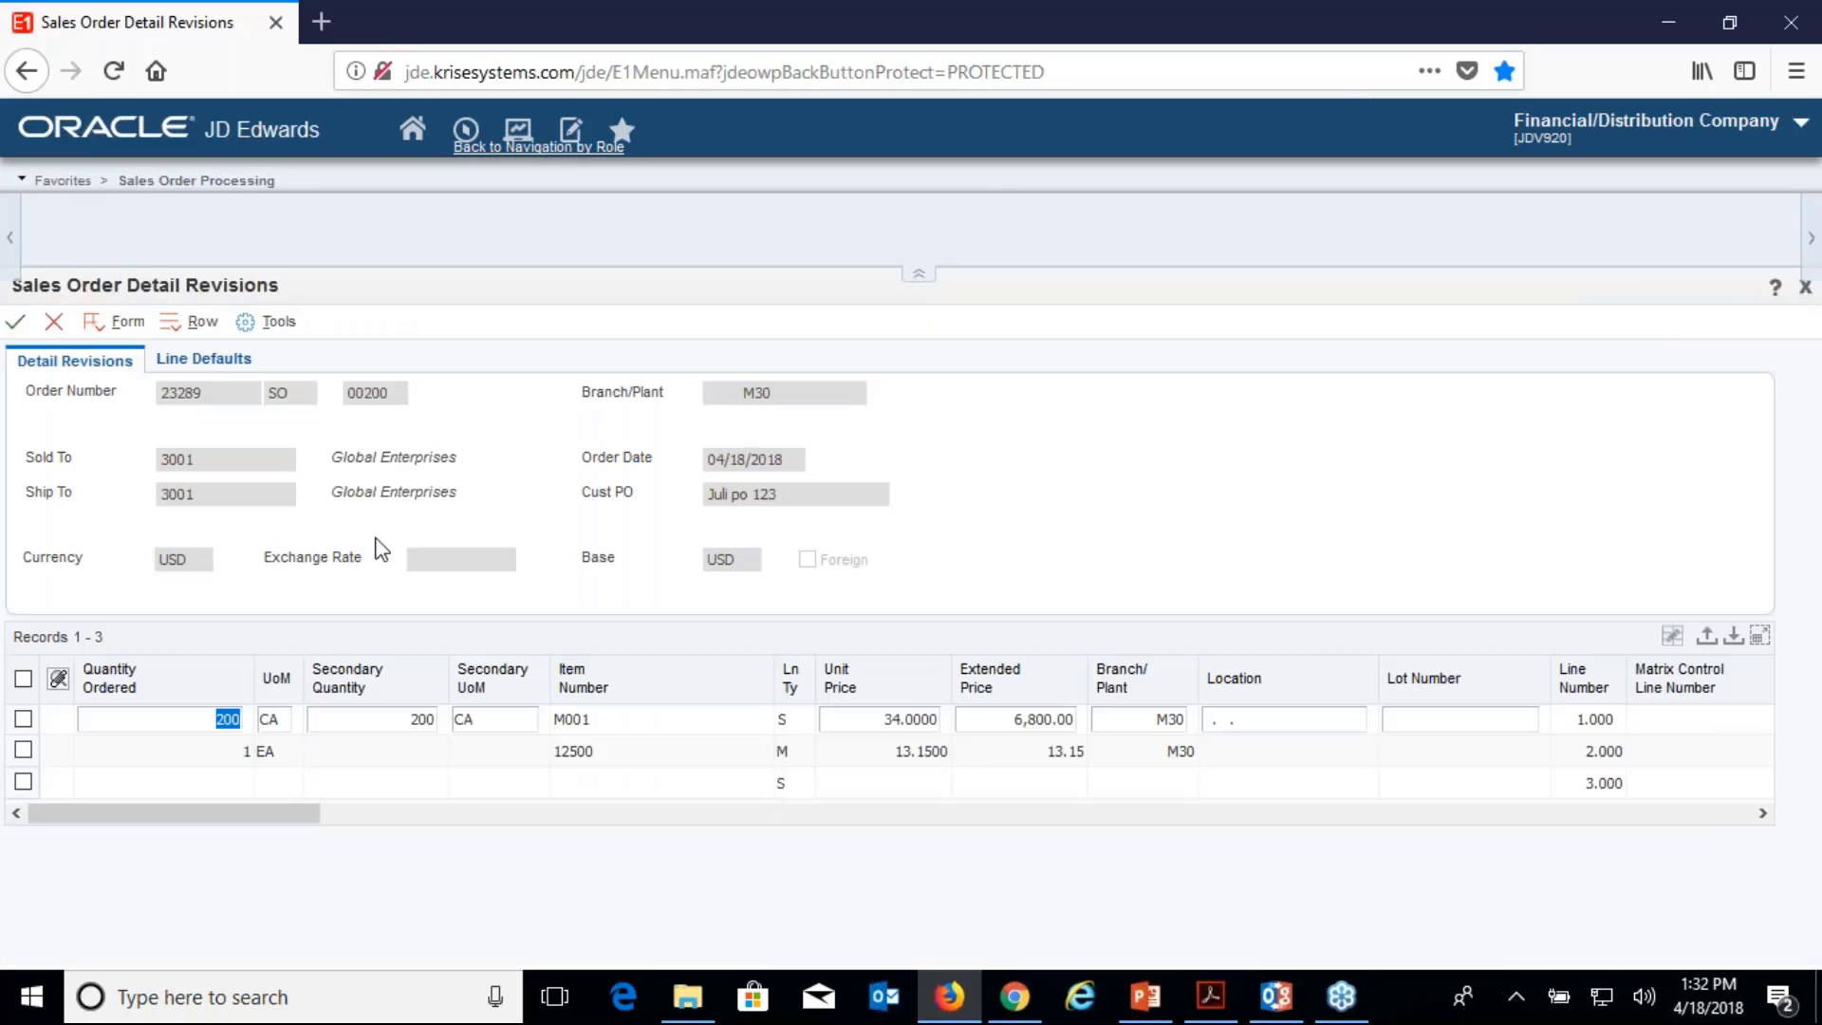
left_click(54, 323)
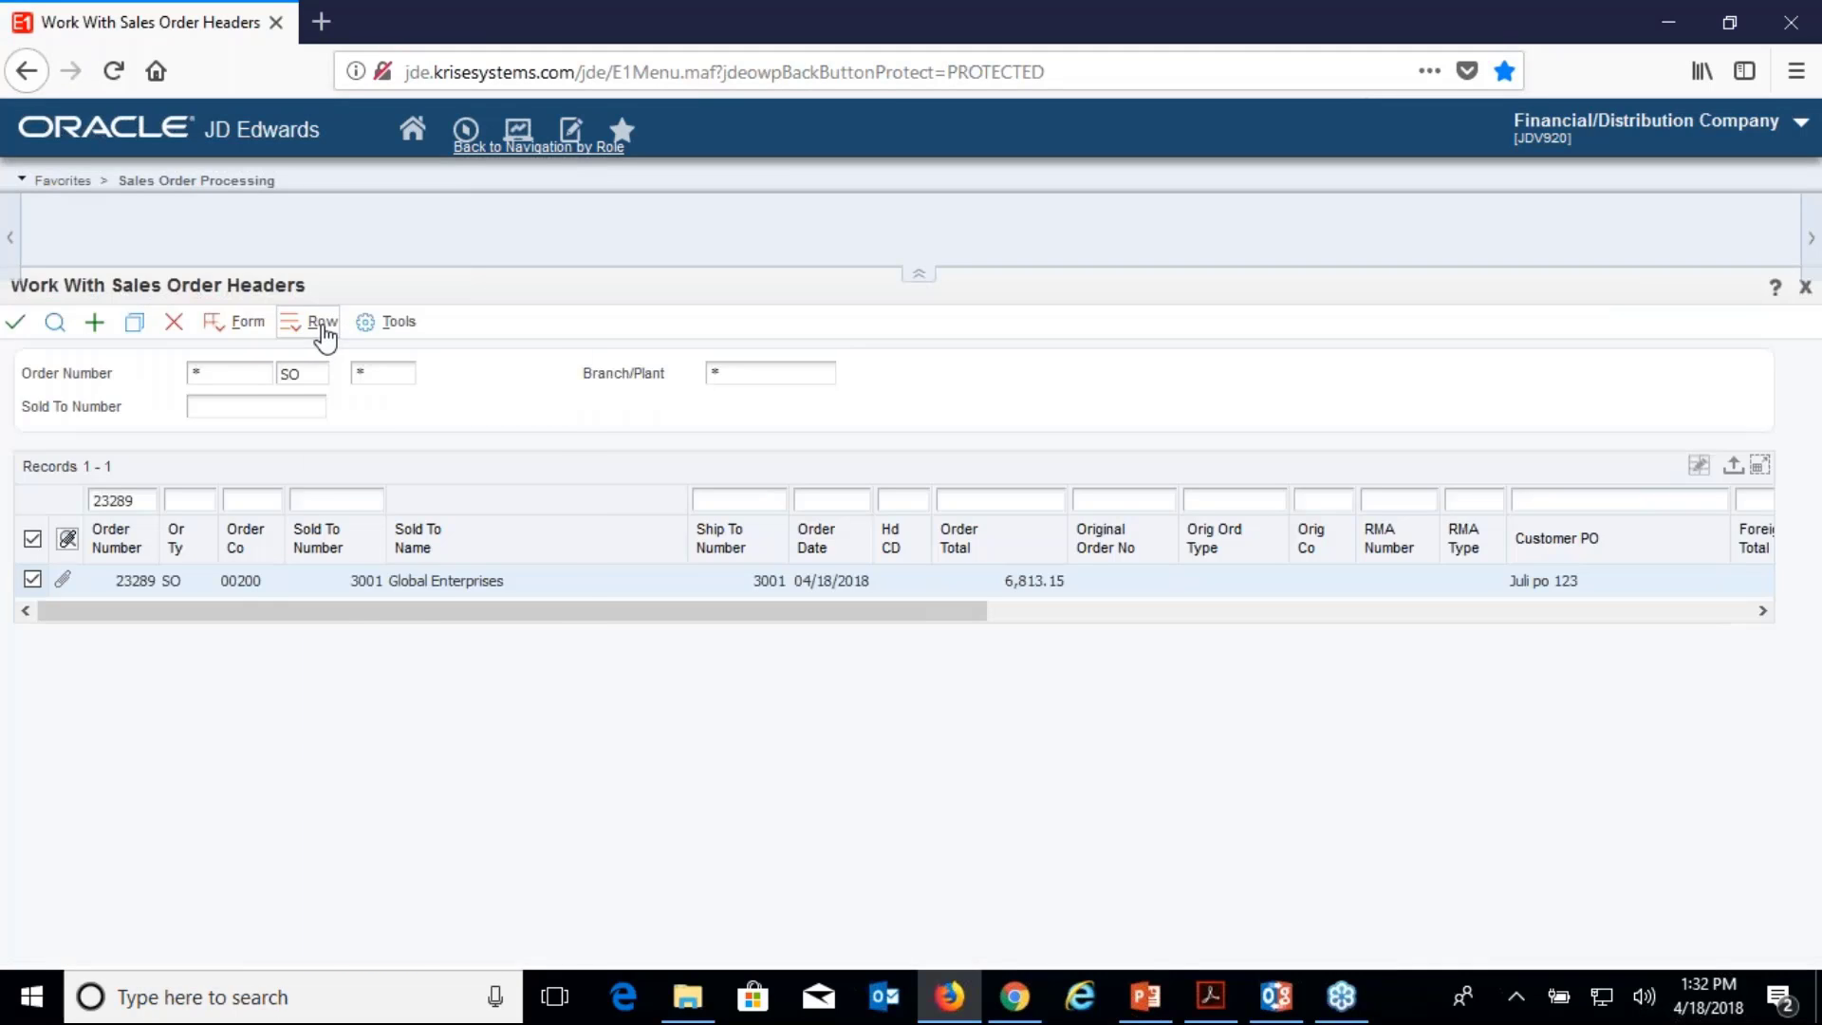
left_click(325, 328)
left_click(437, 503)
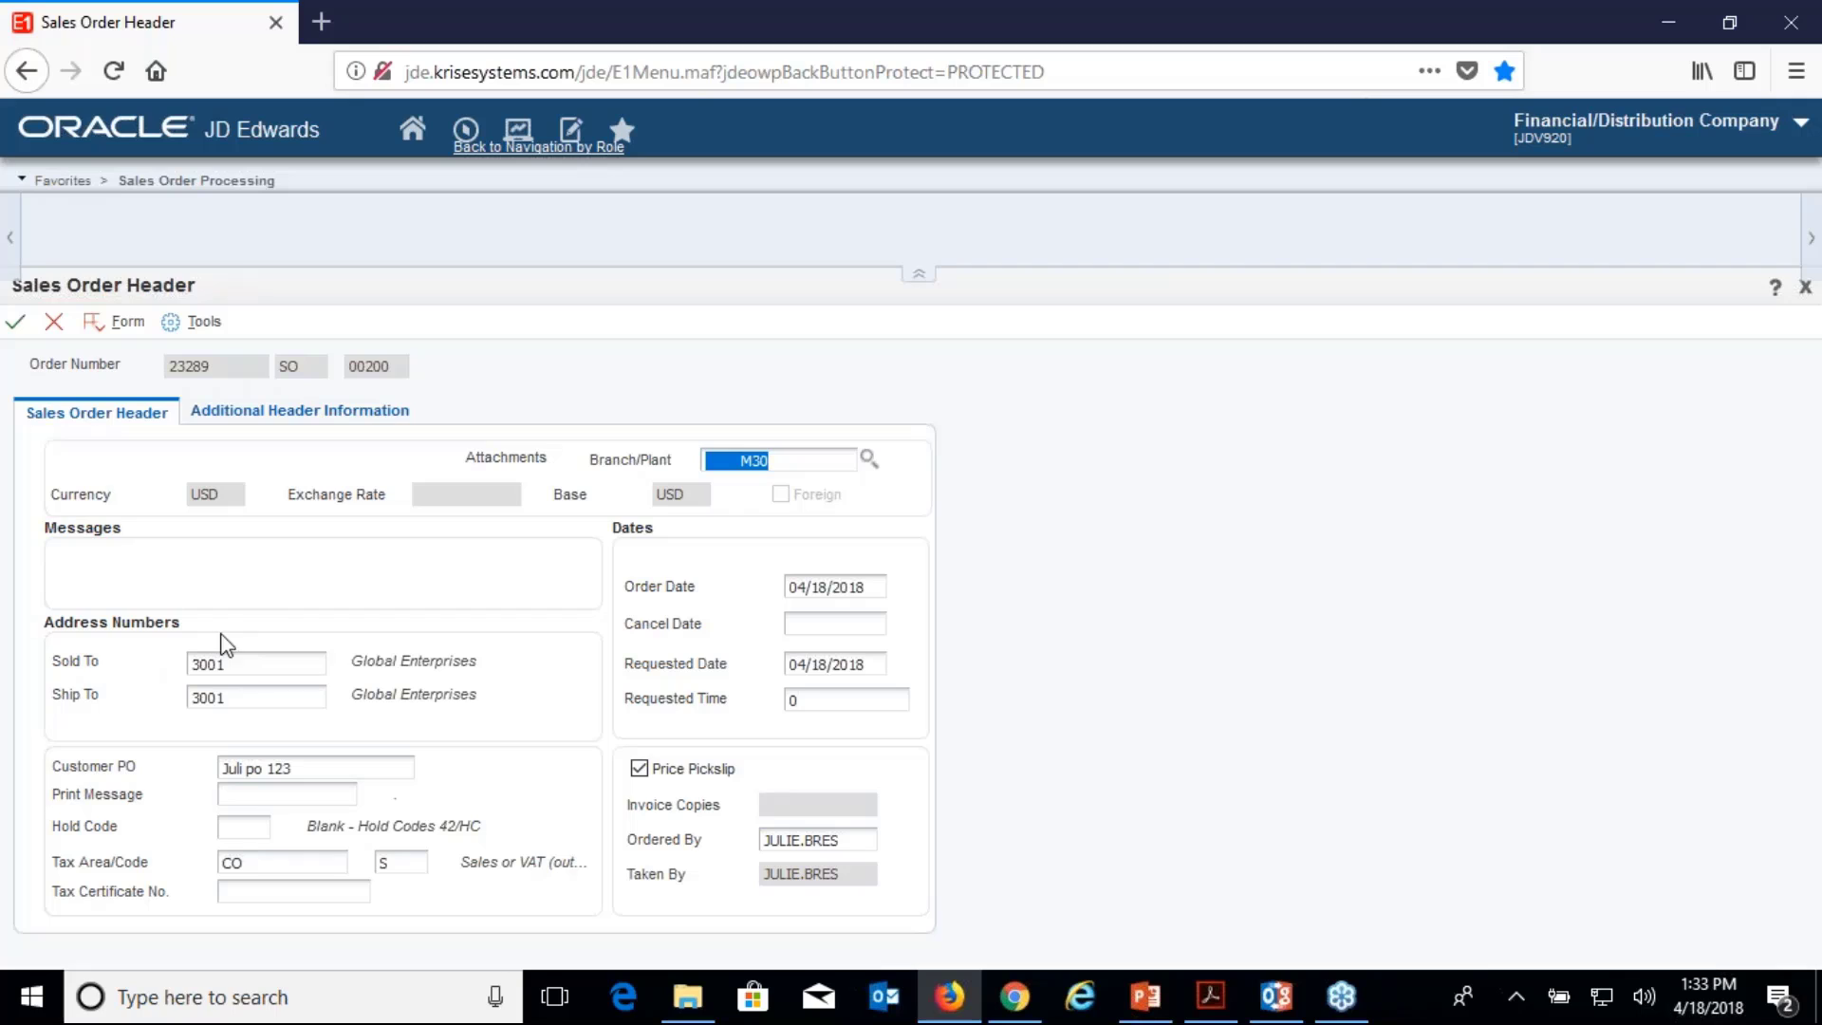
left_click(57, 322)
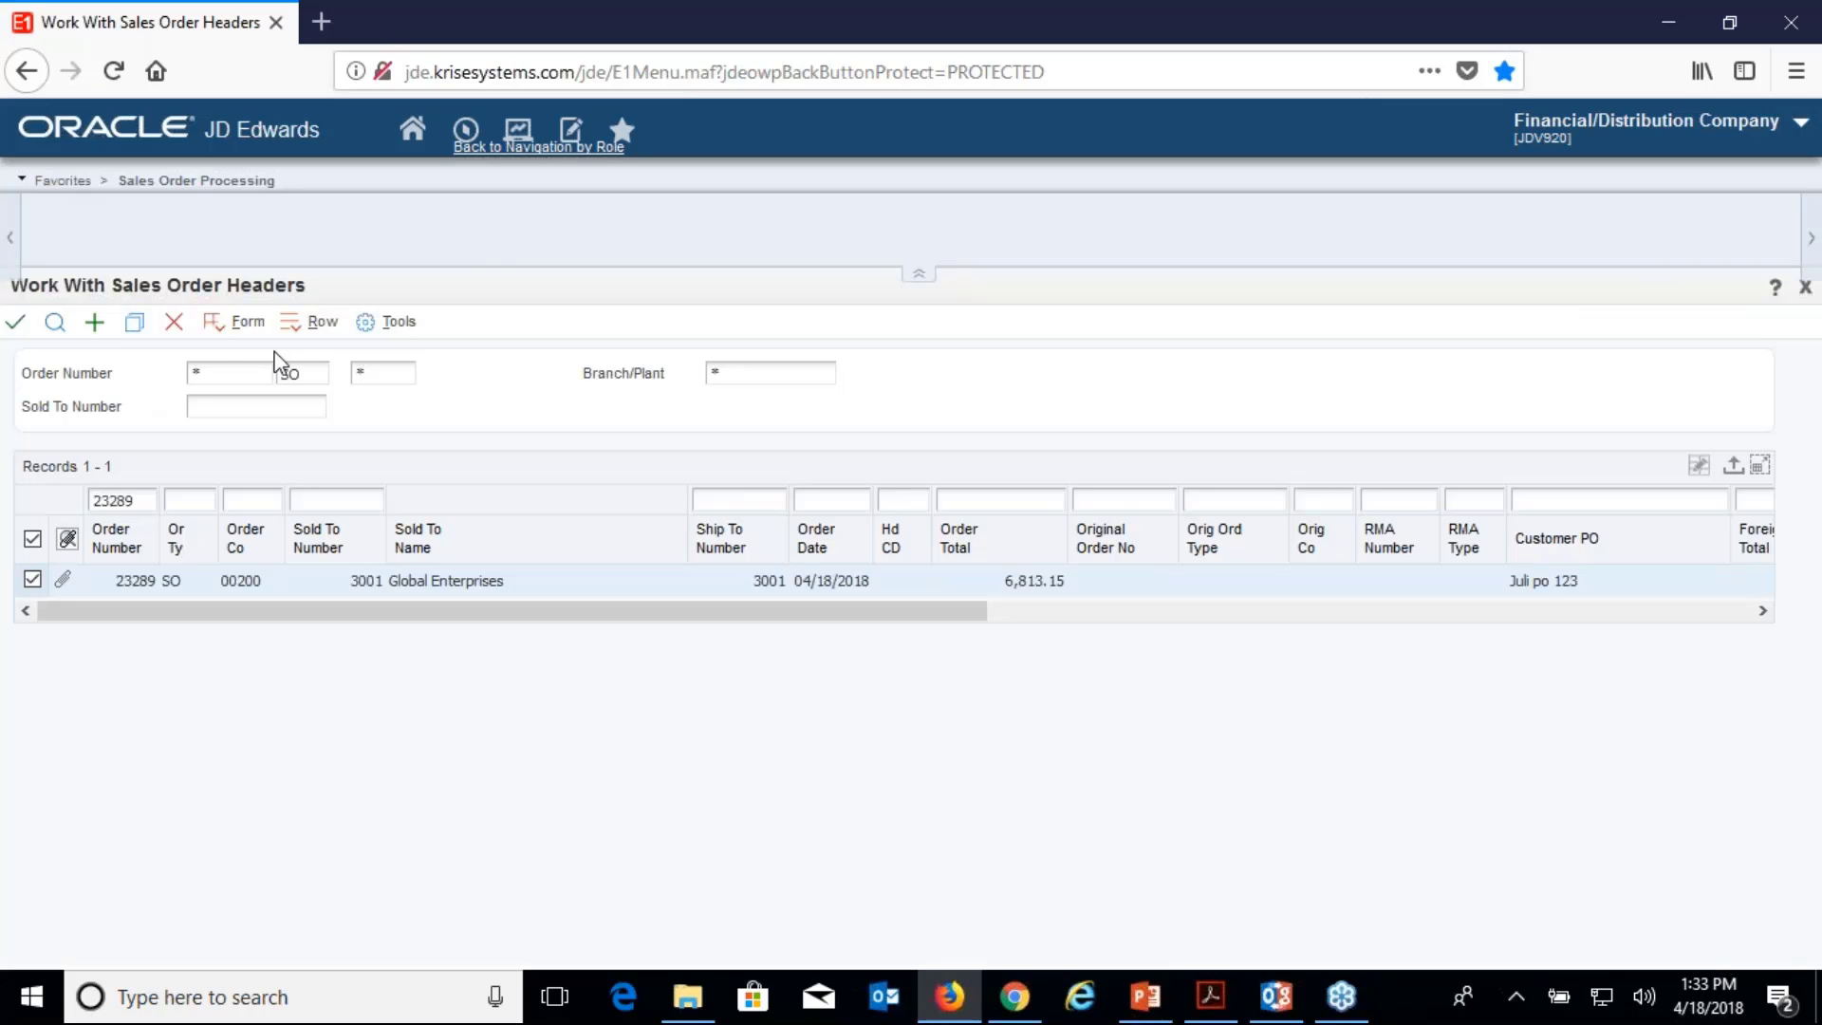
left_click(174, 321)
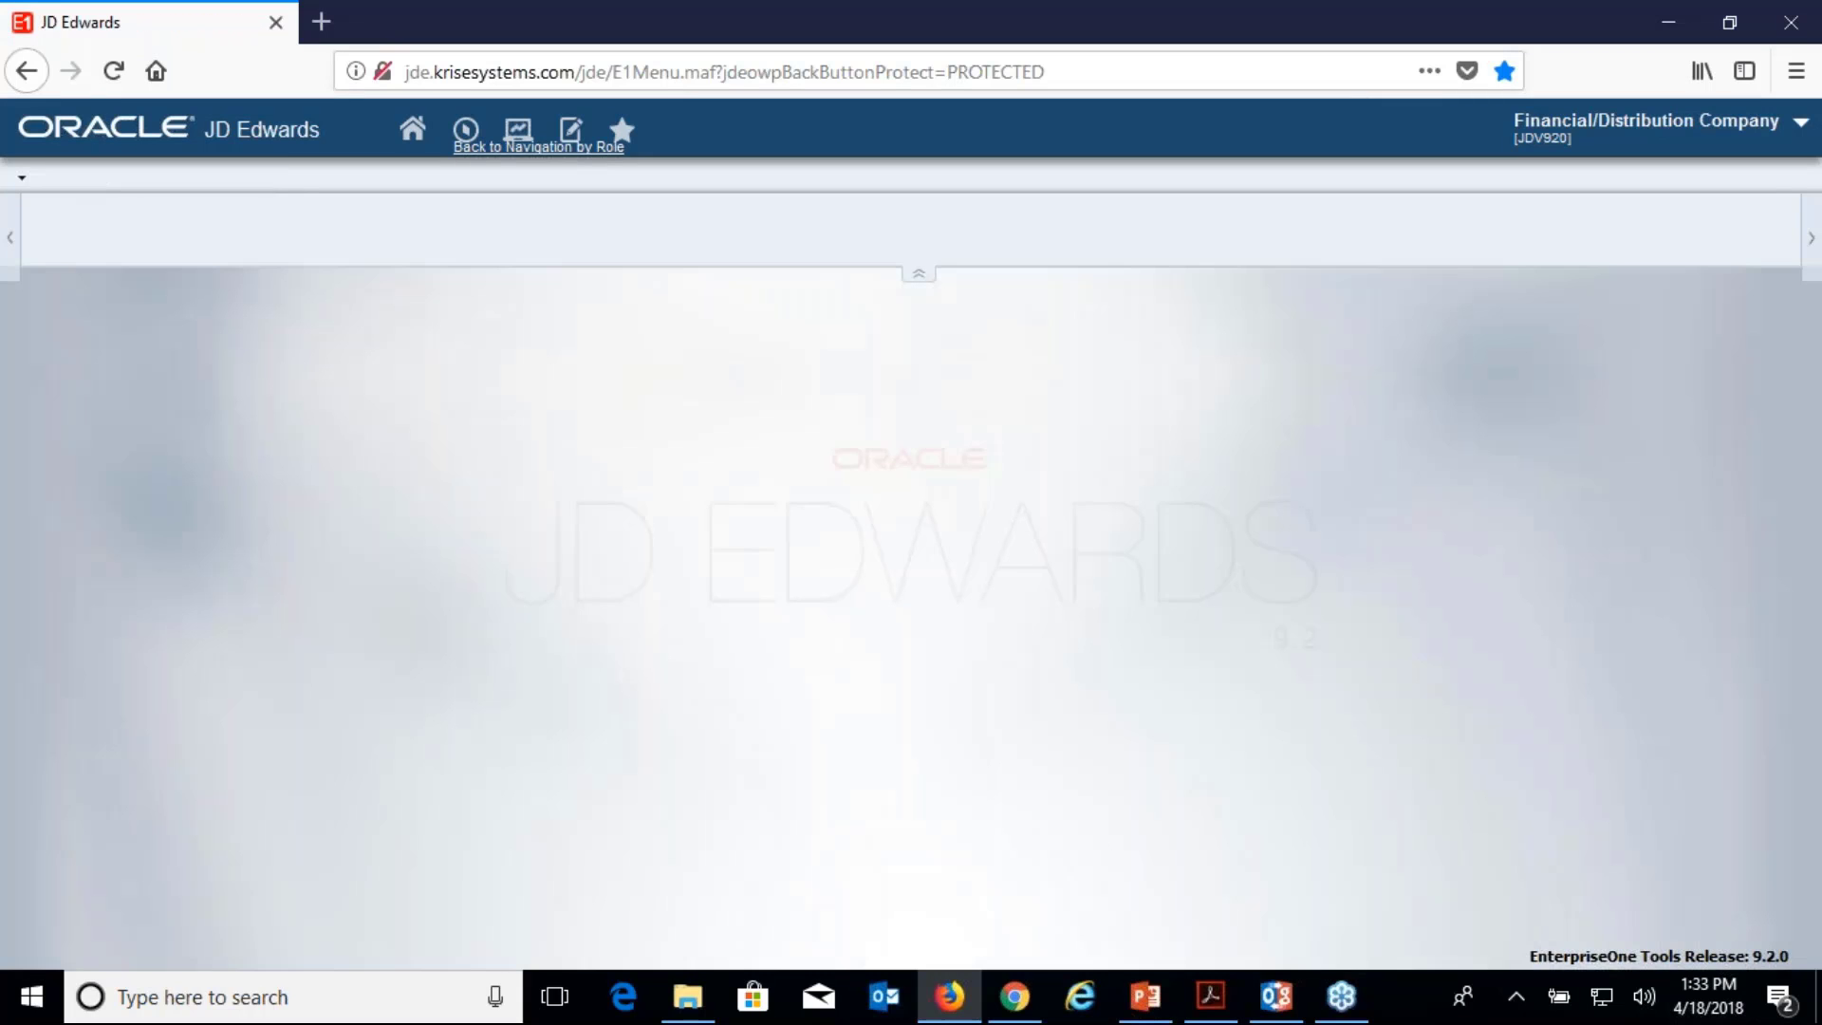
Show Order Details for 23289: Packing Tape and Shipping Charge lines totalling $6,813.15.
left_click(1020, 1004)
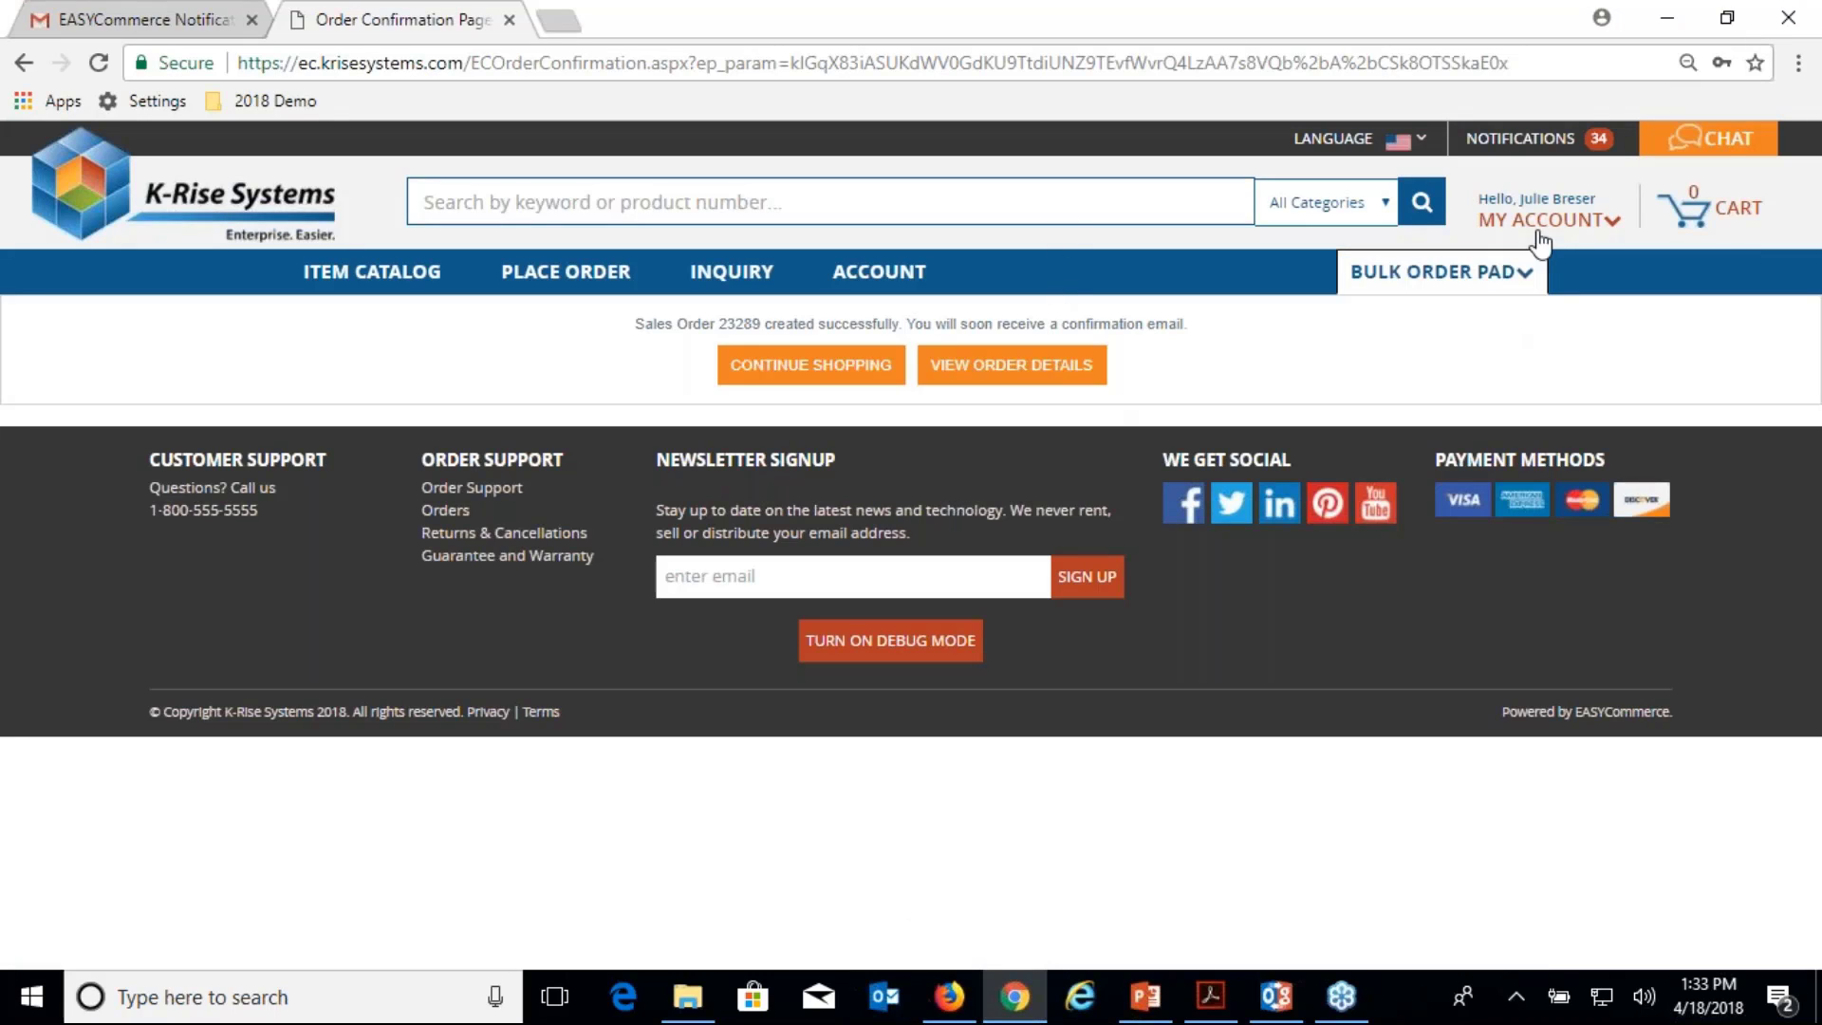
key("F5")
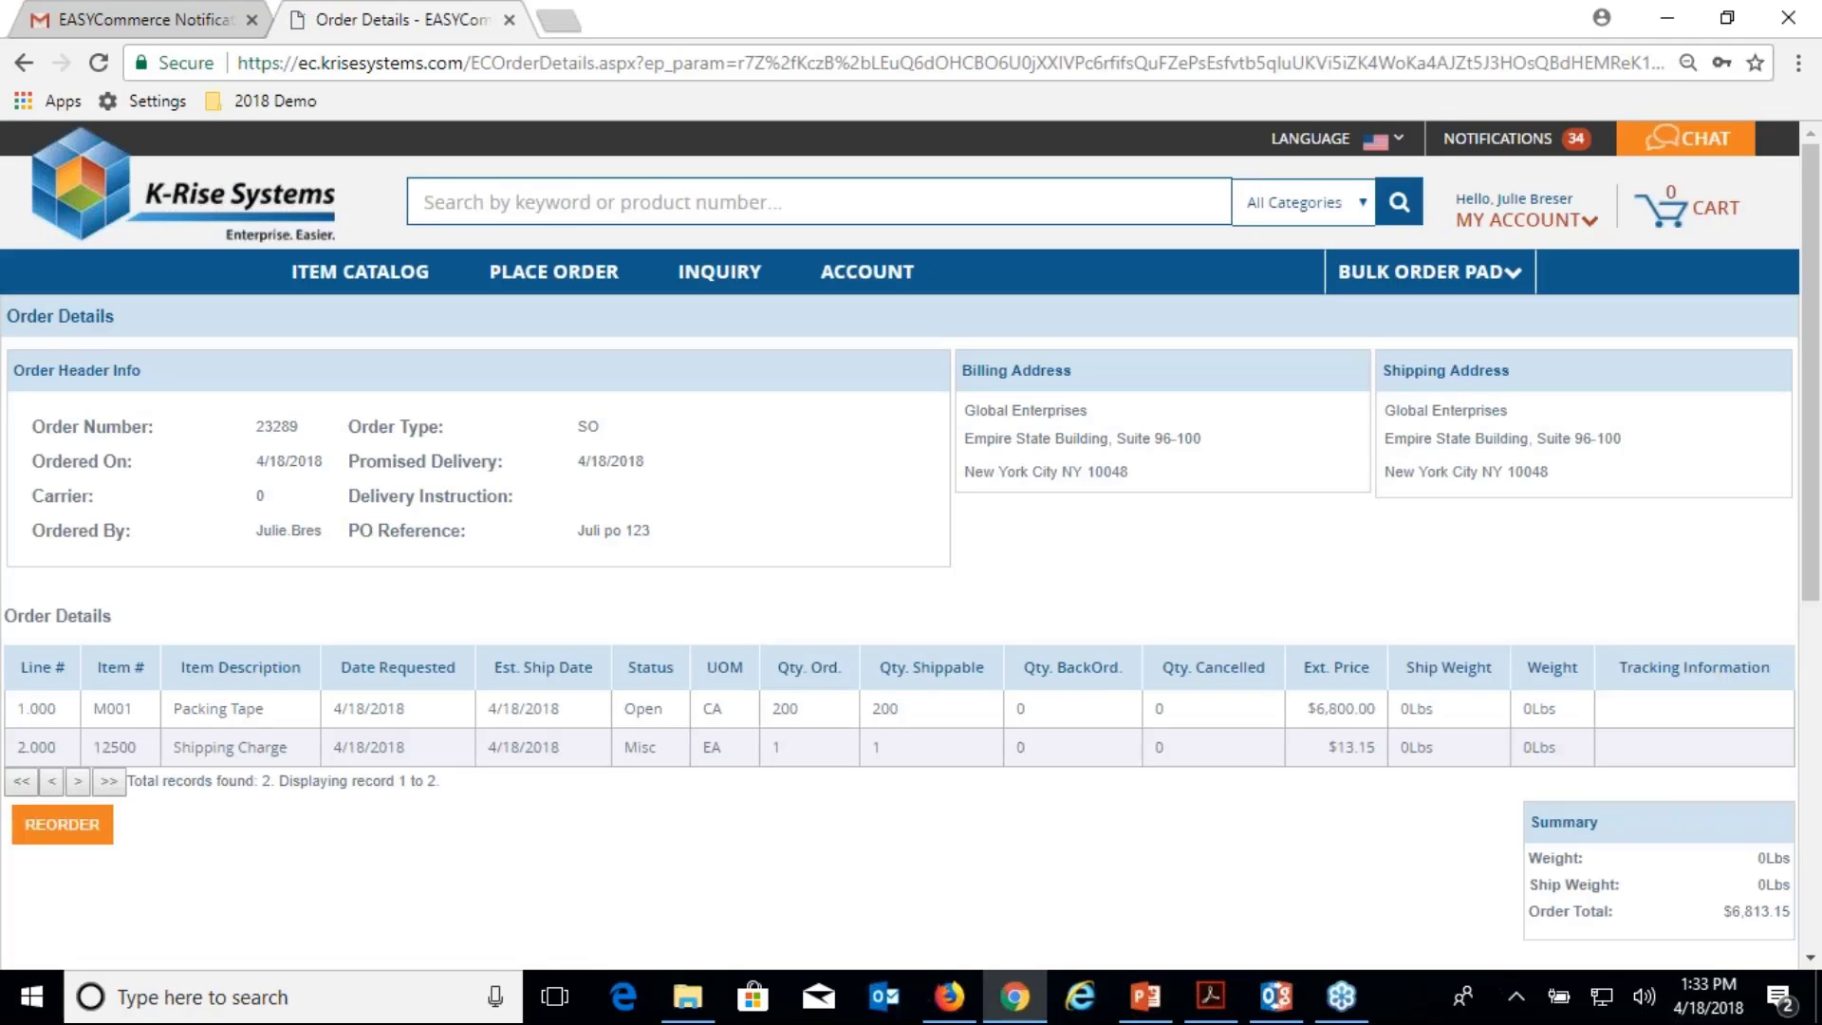
scroll(911, 546, "down", 3)
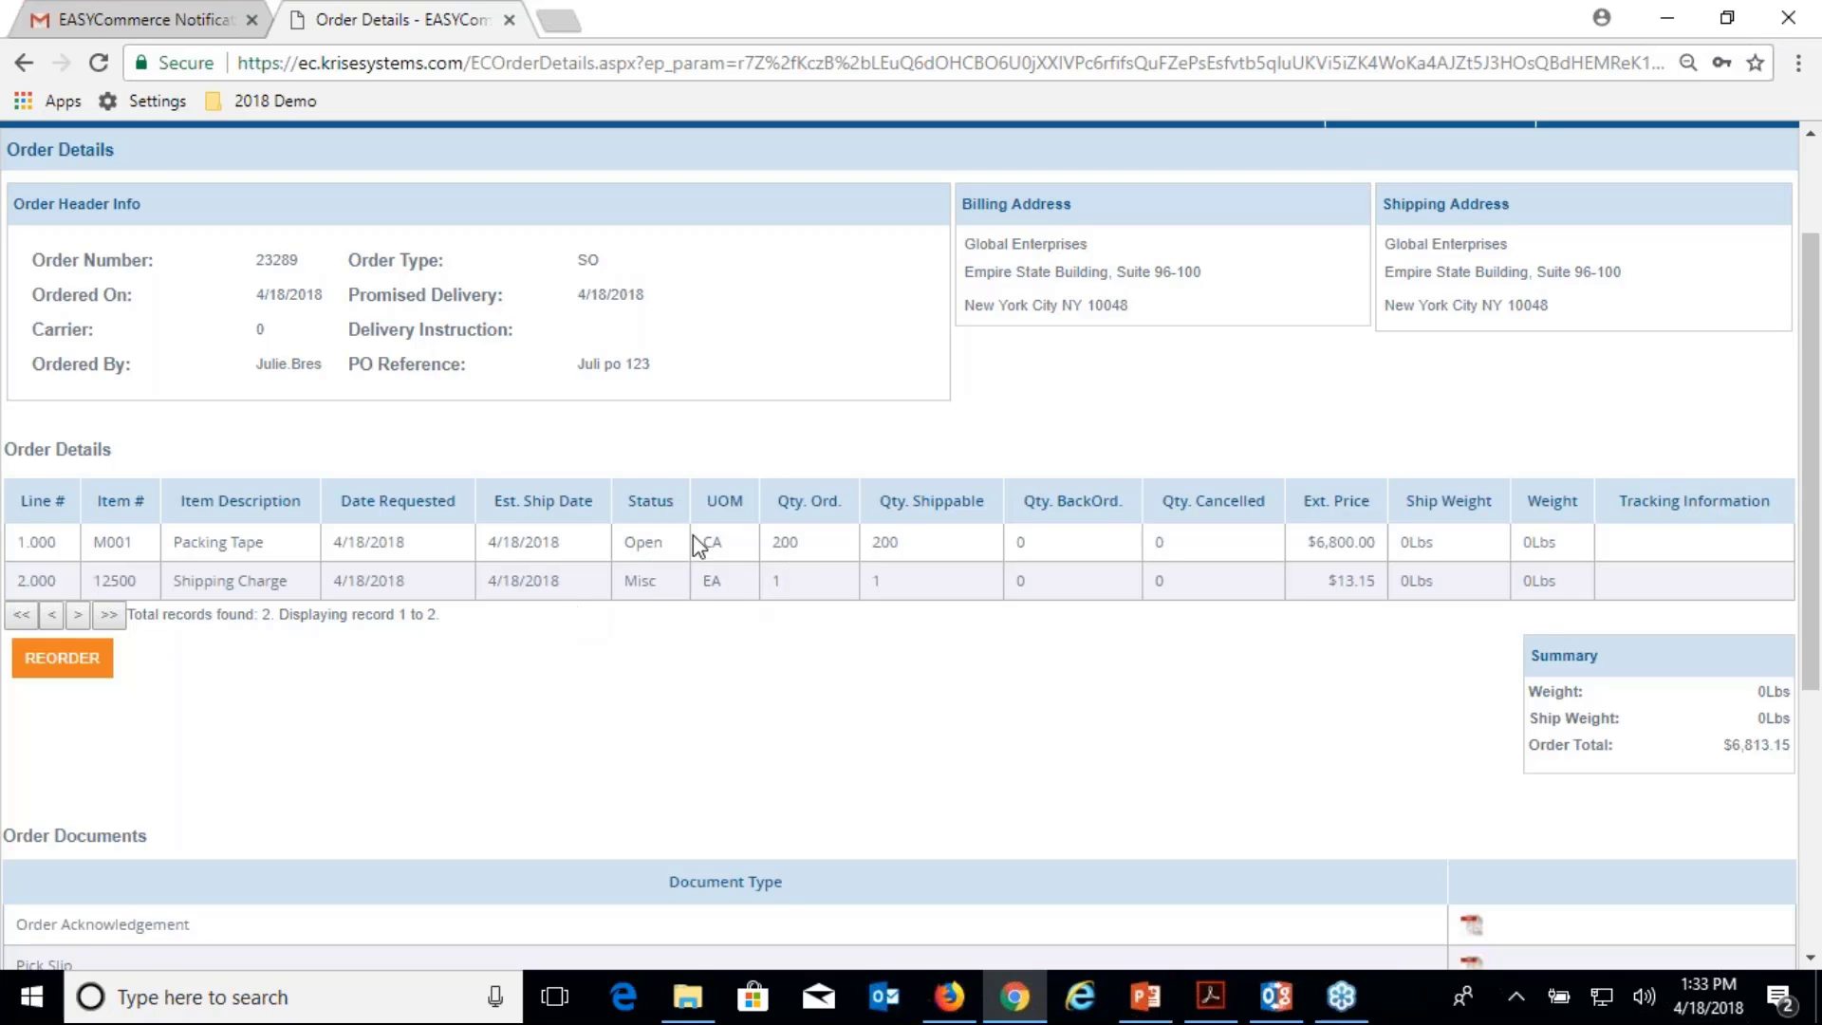
scroll(684, 536, "up", 2)
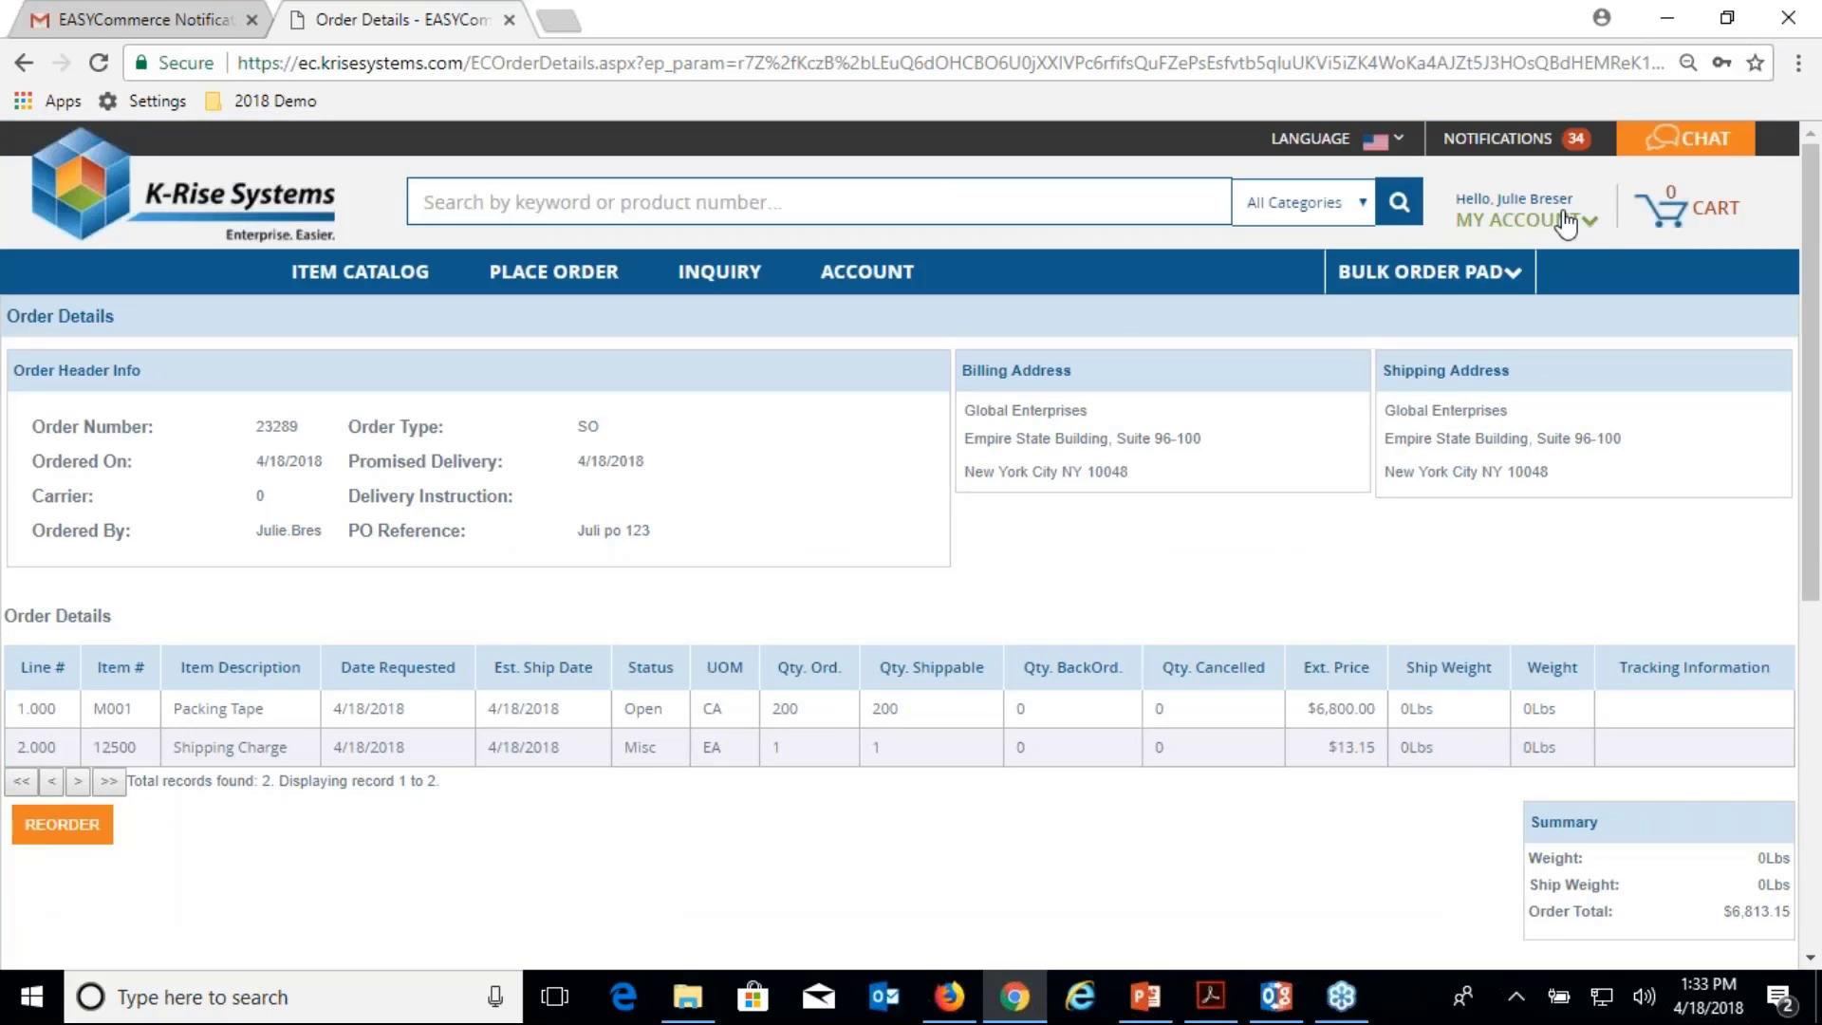
Log out of the customer account and sign back in with username admin.
mouse_move(1561, 223)
left_click(1667, 230)
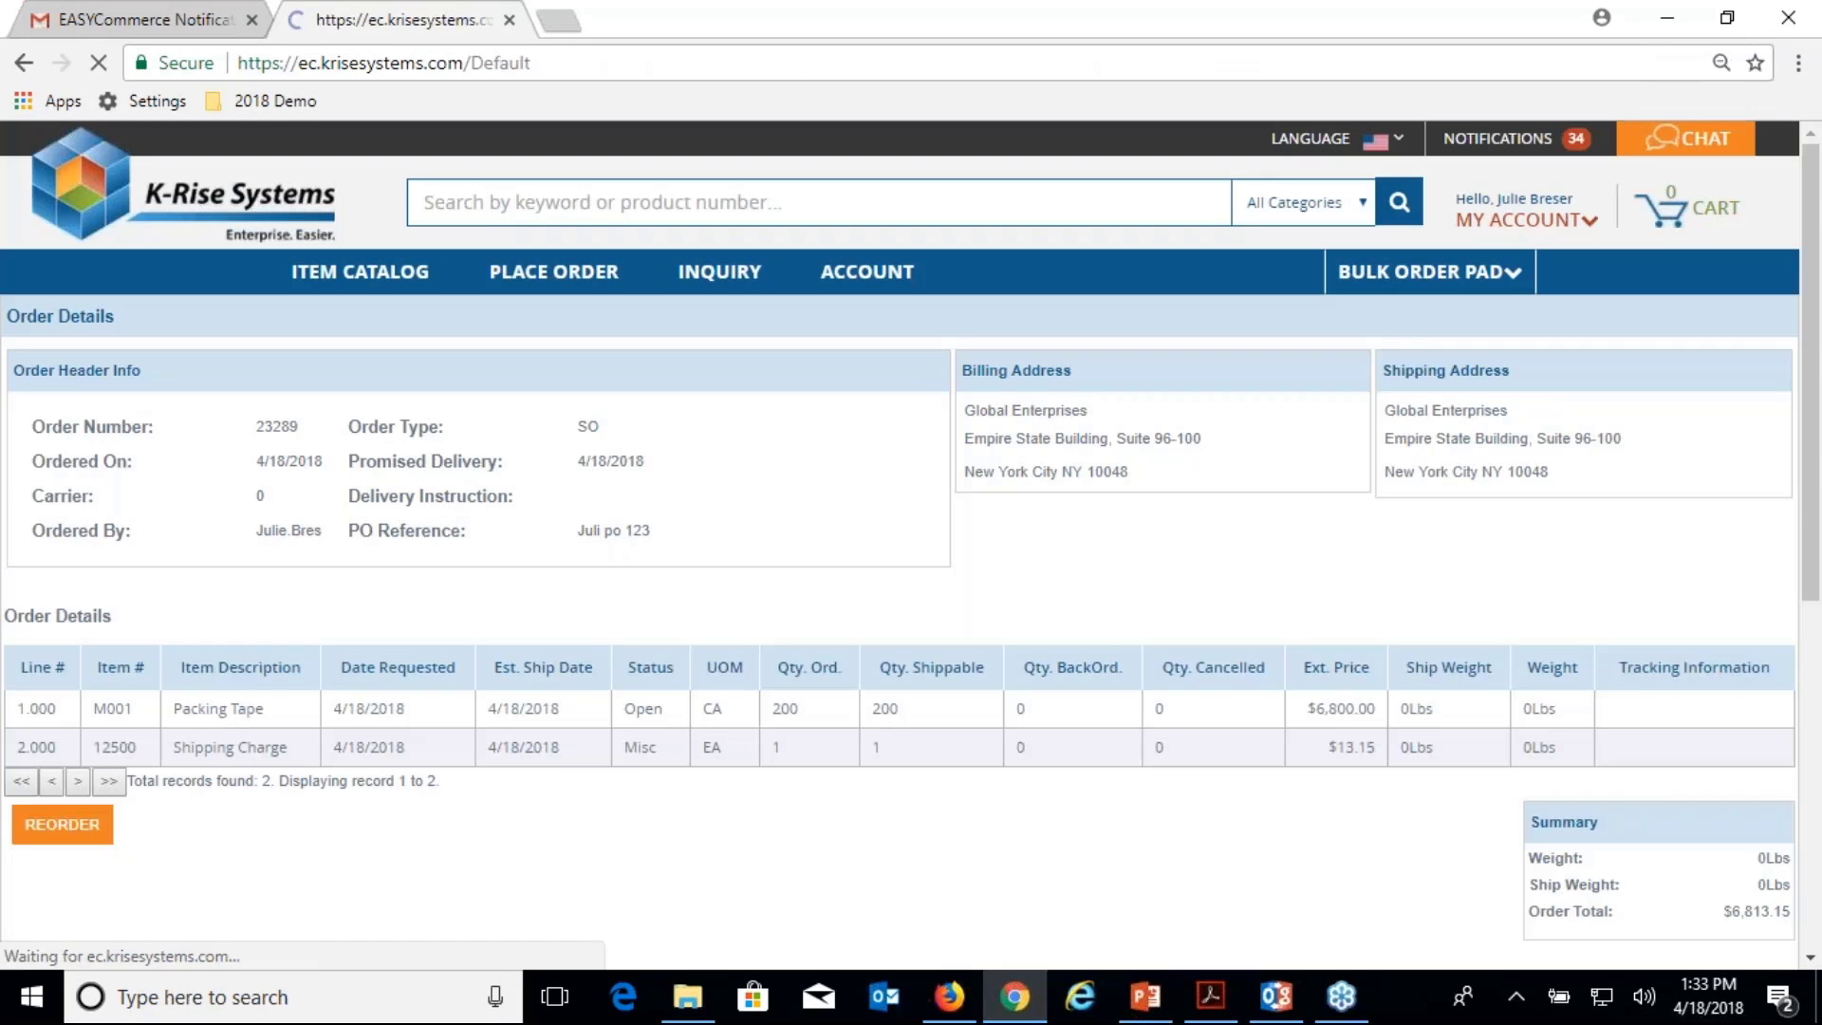
mouse_move(1546, 228)
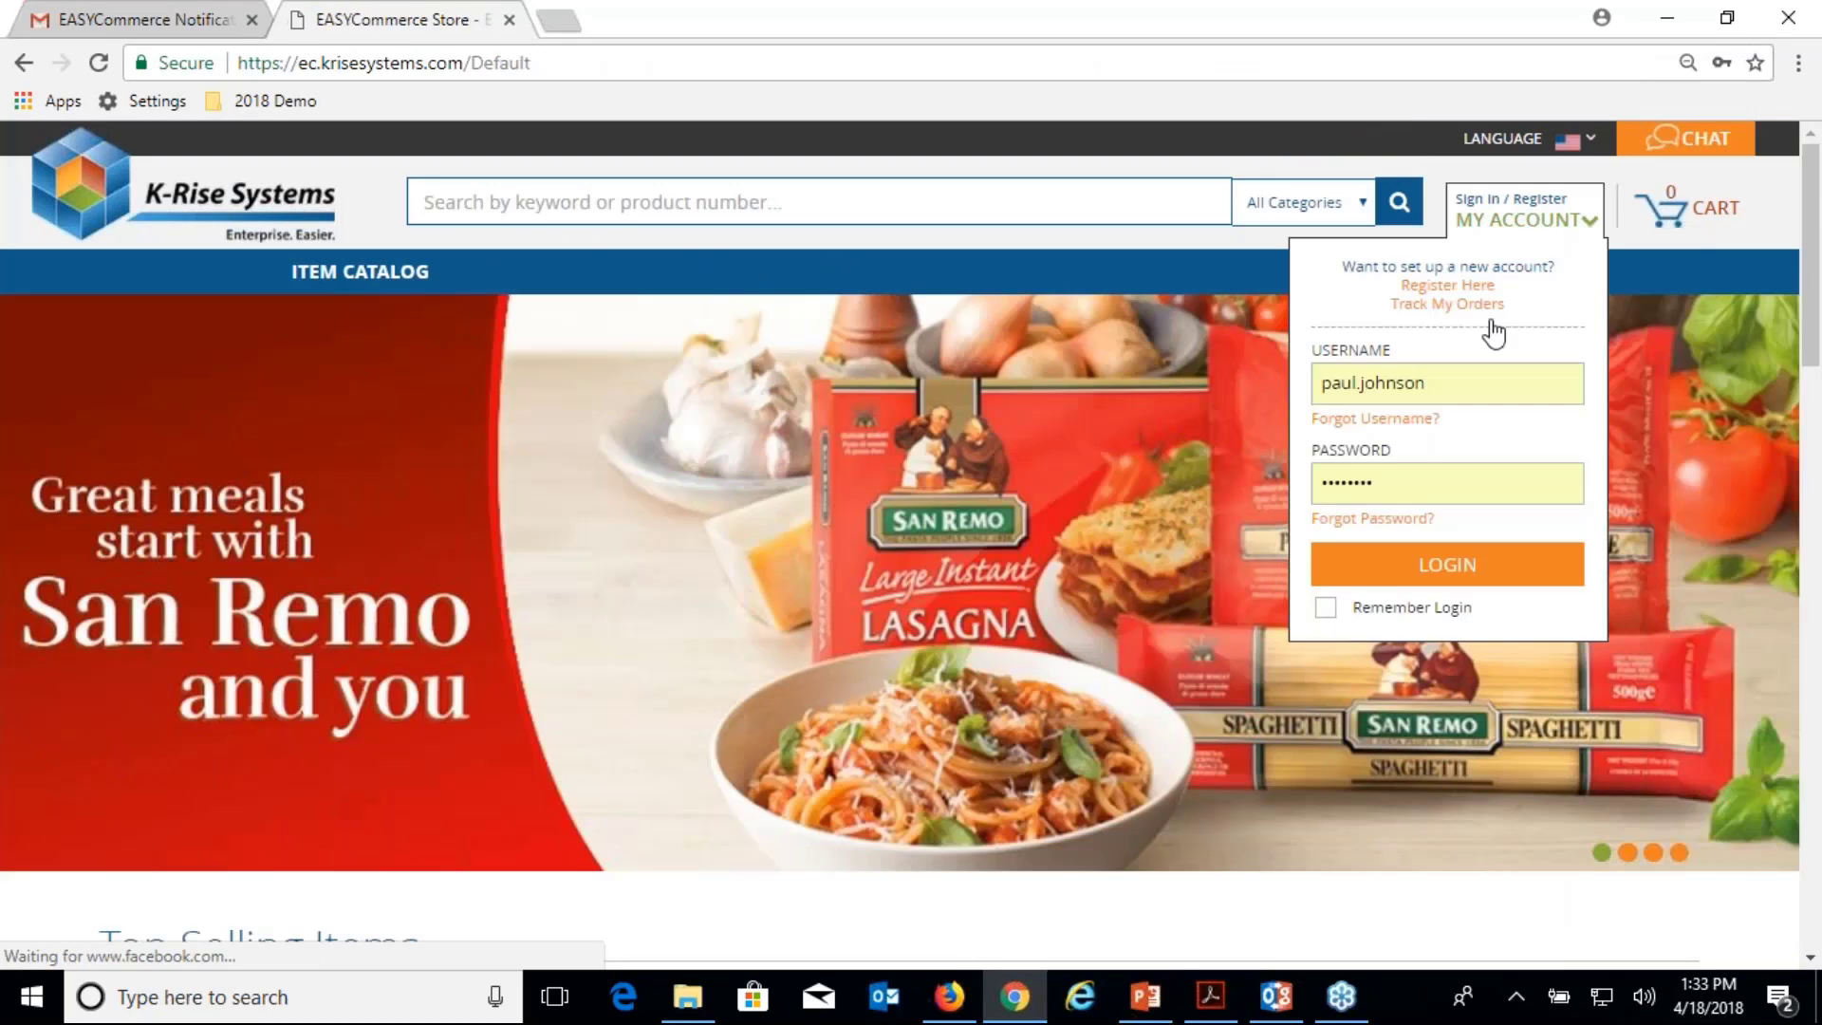
double_click(1468, 382)
type("admin")
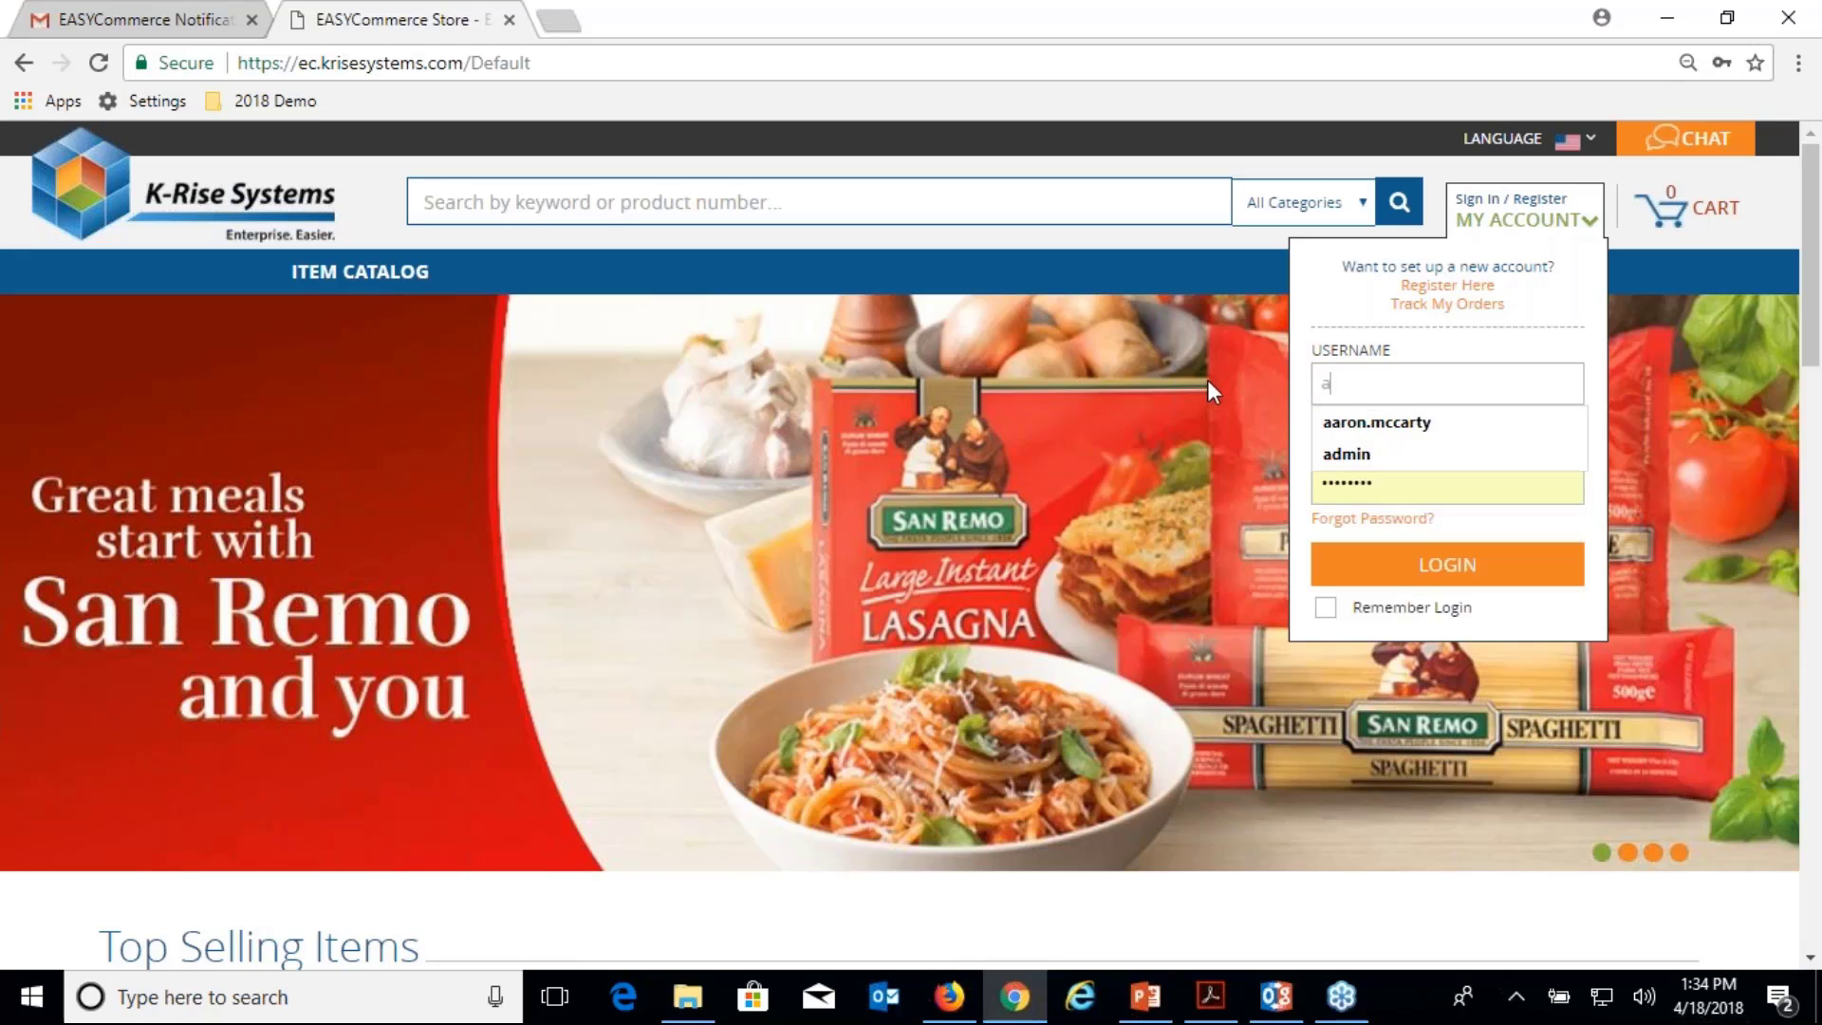
key("Tab")
key("Return")
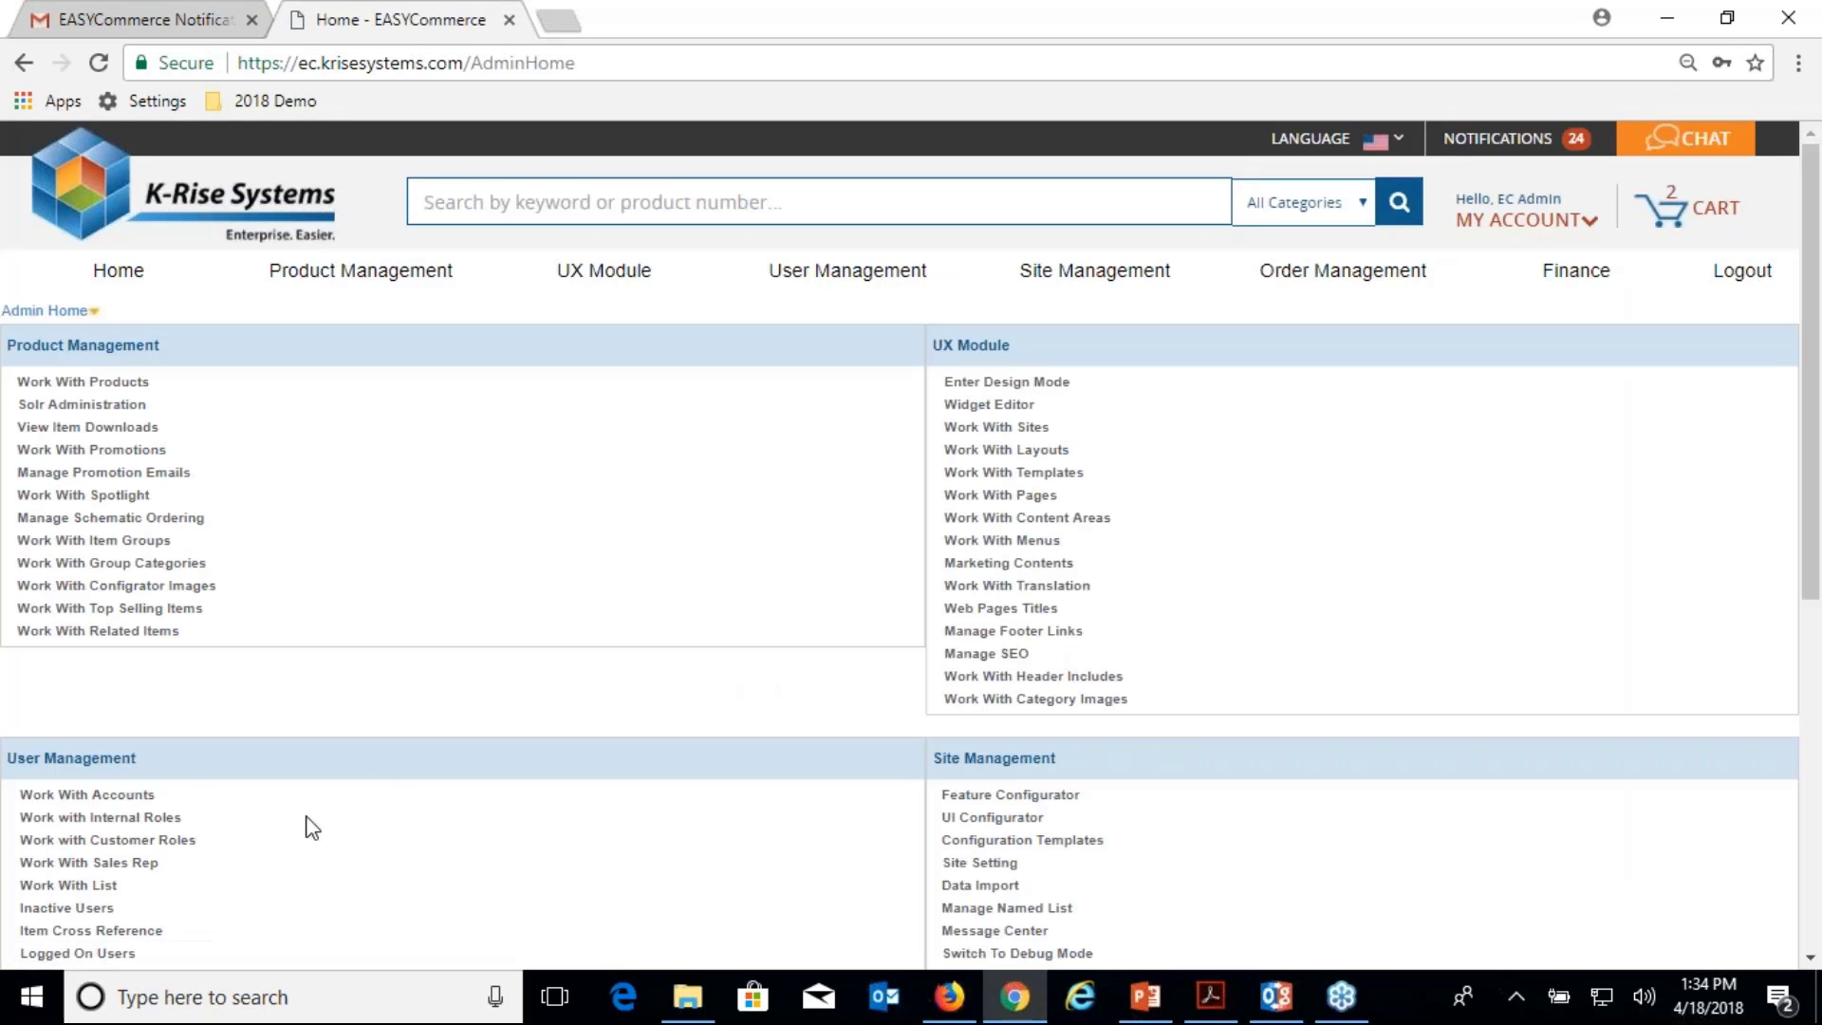
Open Account Home for Global Enterprises (account 3001) from Work With Accounts.
left_click(122, 802)
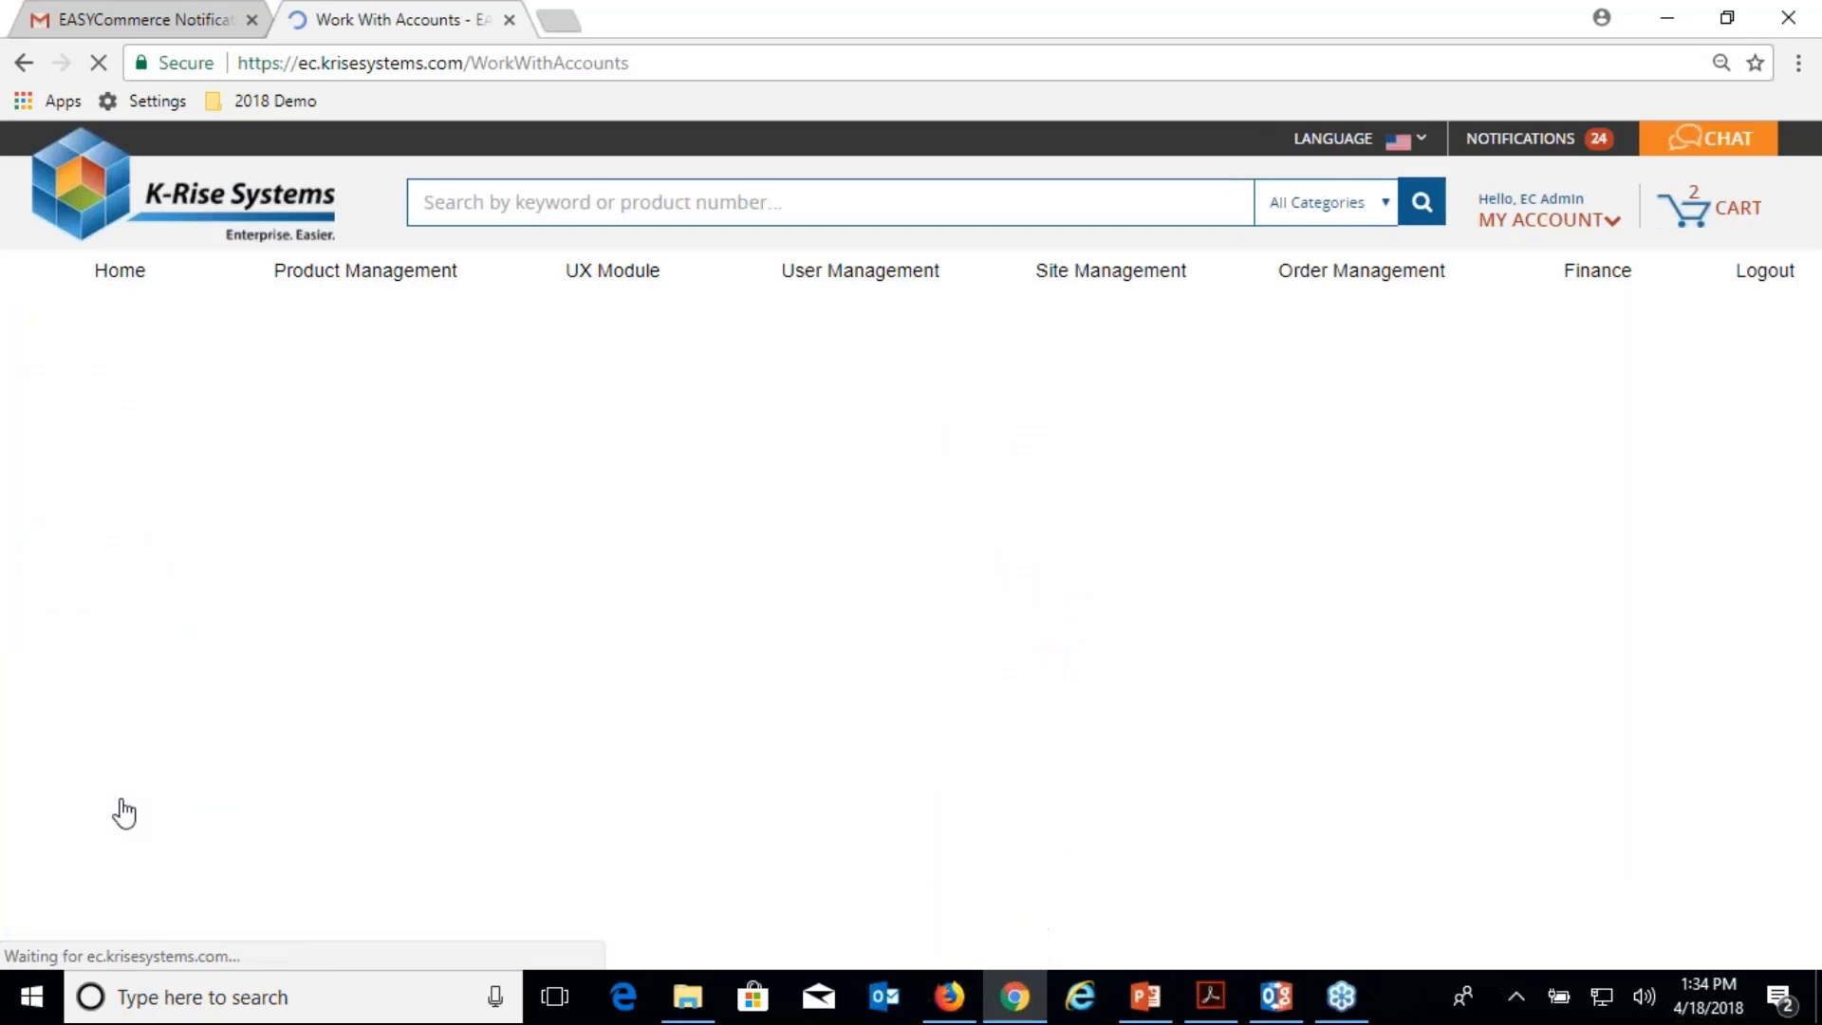
scroll(668, 700, "down", 1)
scroll(668, 704, "down", 1)
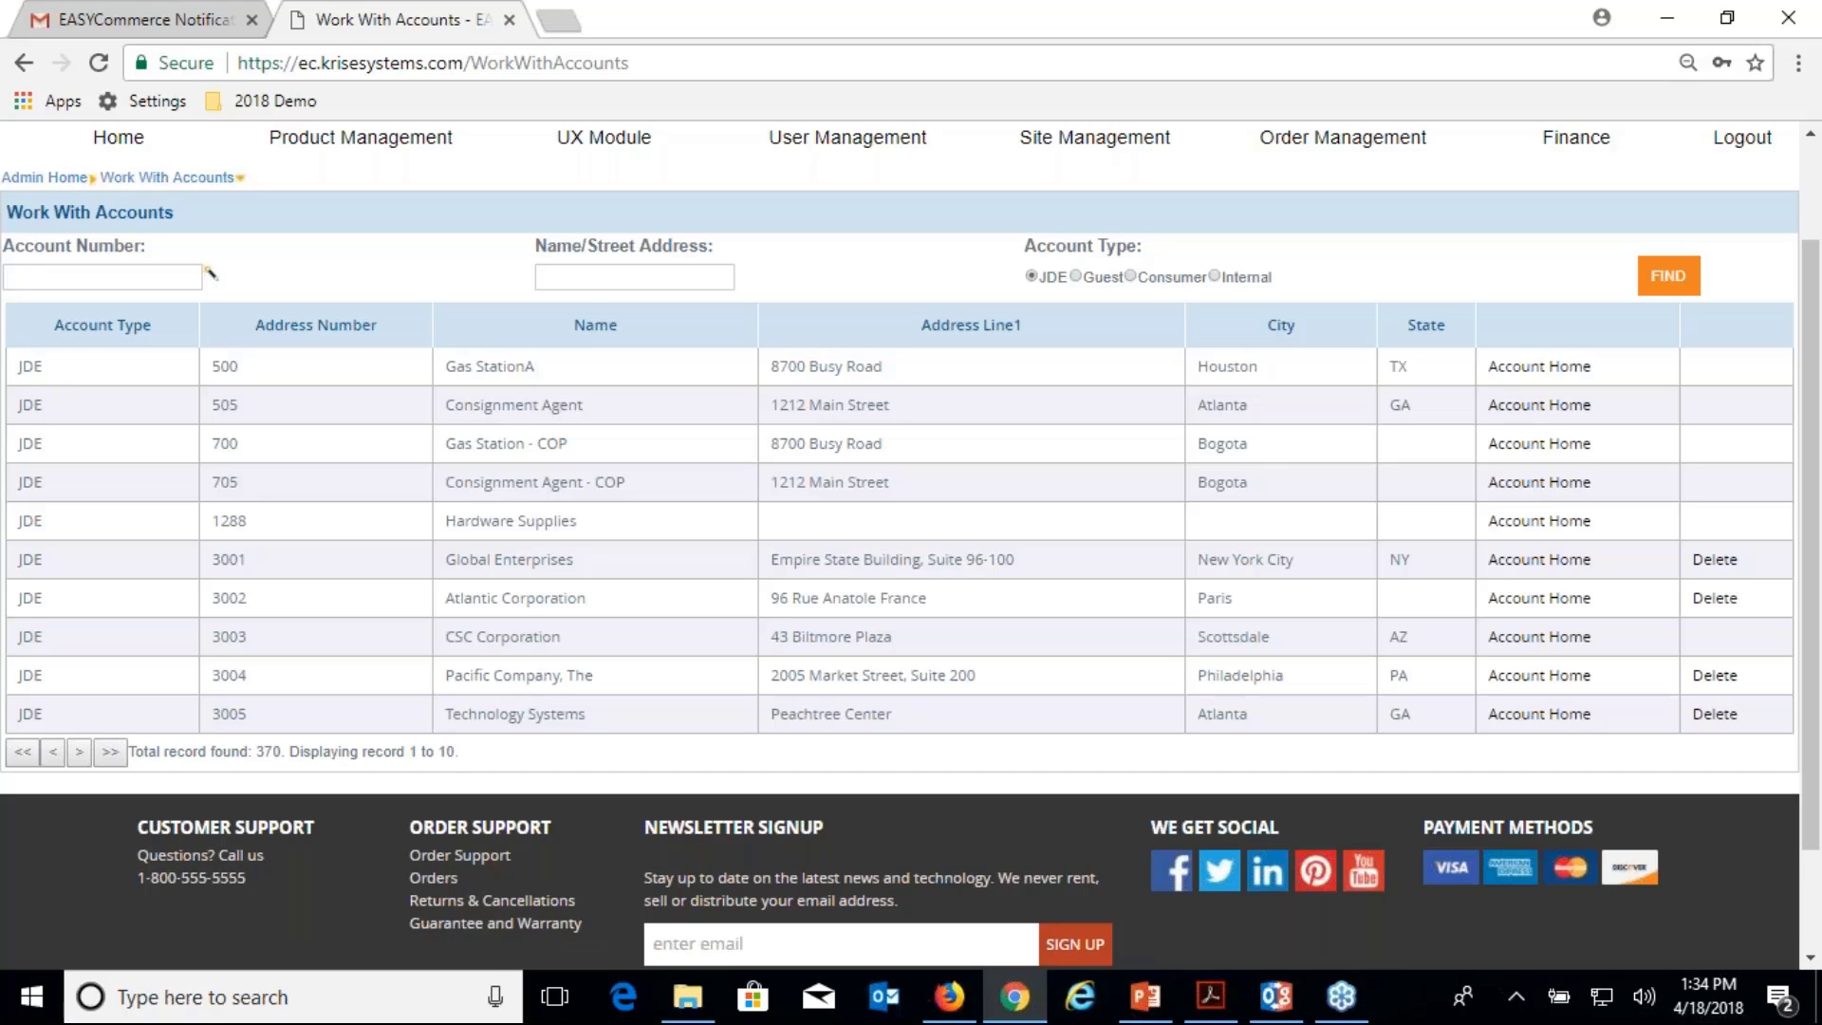
left_click(1574, 566)
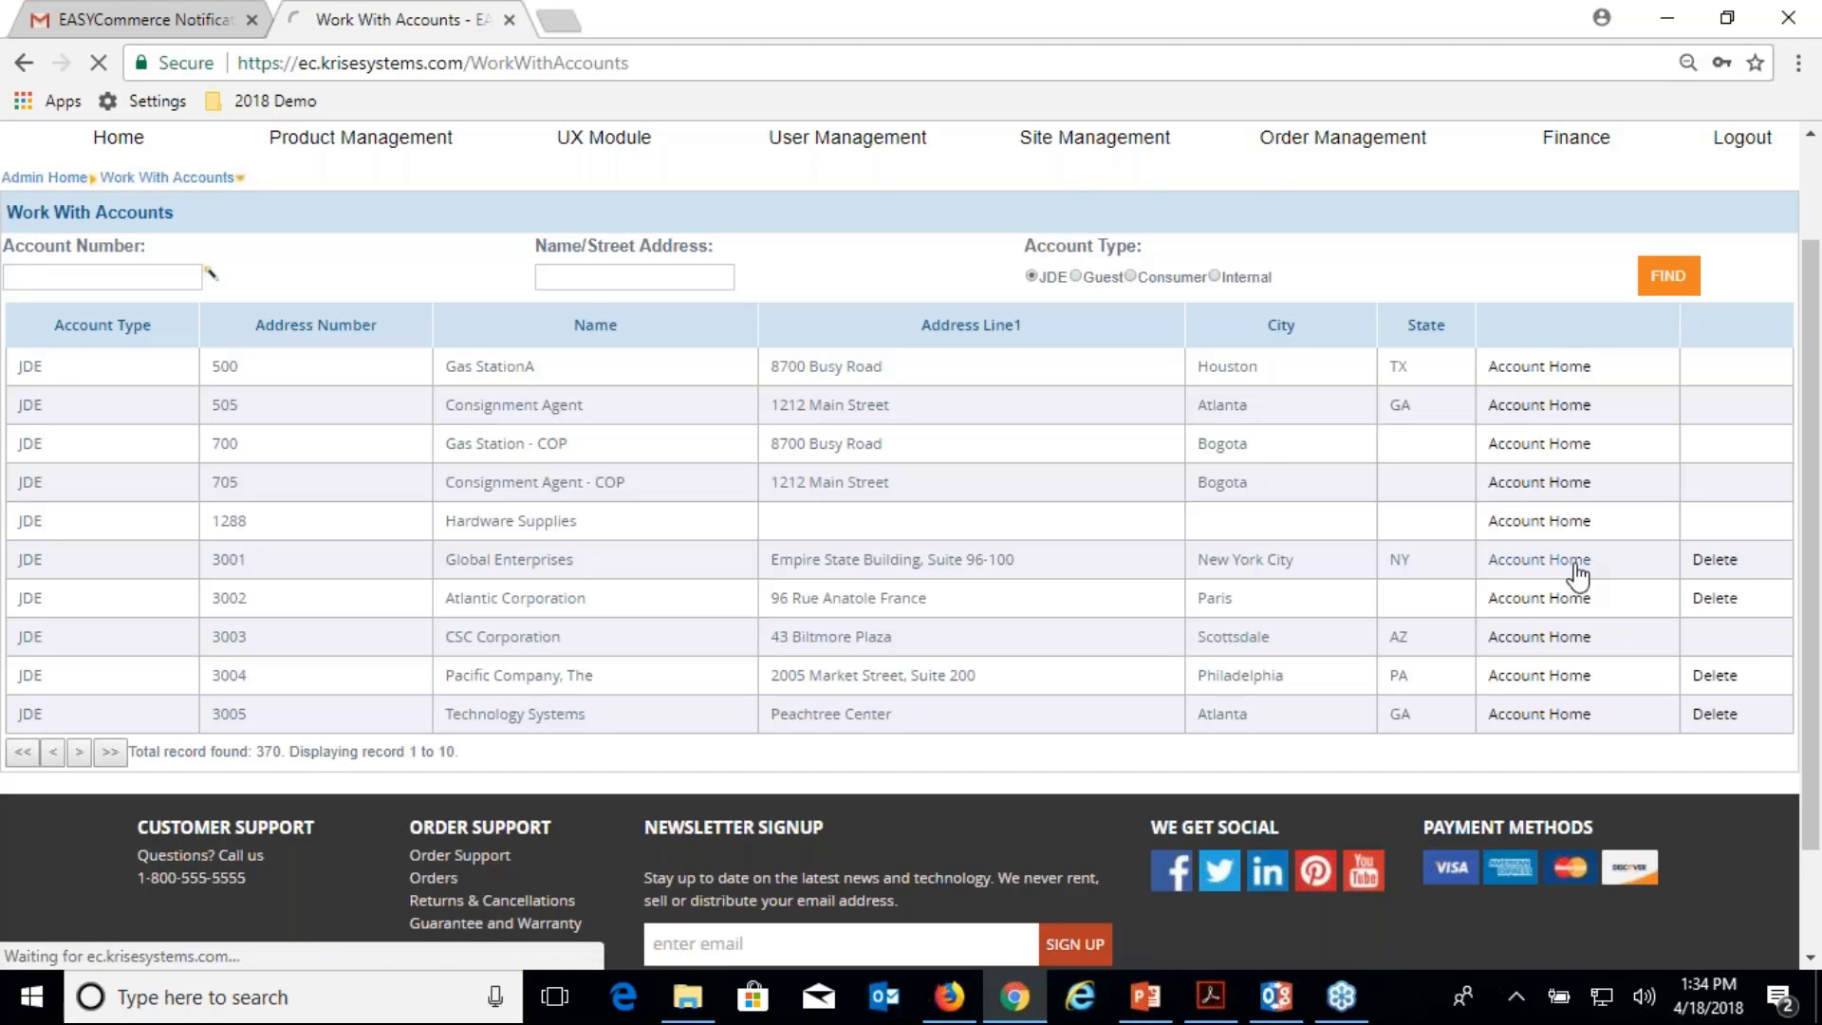
Review the Global Enterprises account's Users and who's-who list.
scroll(1256, 617, "down", 6)
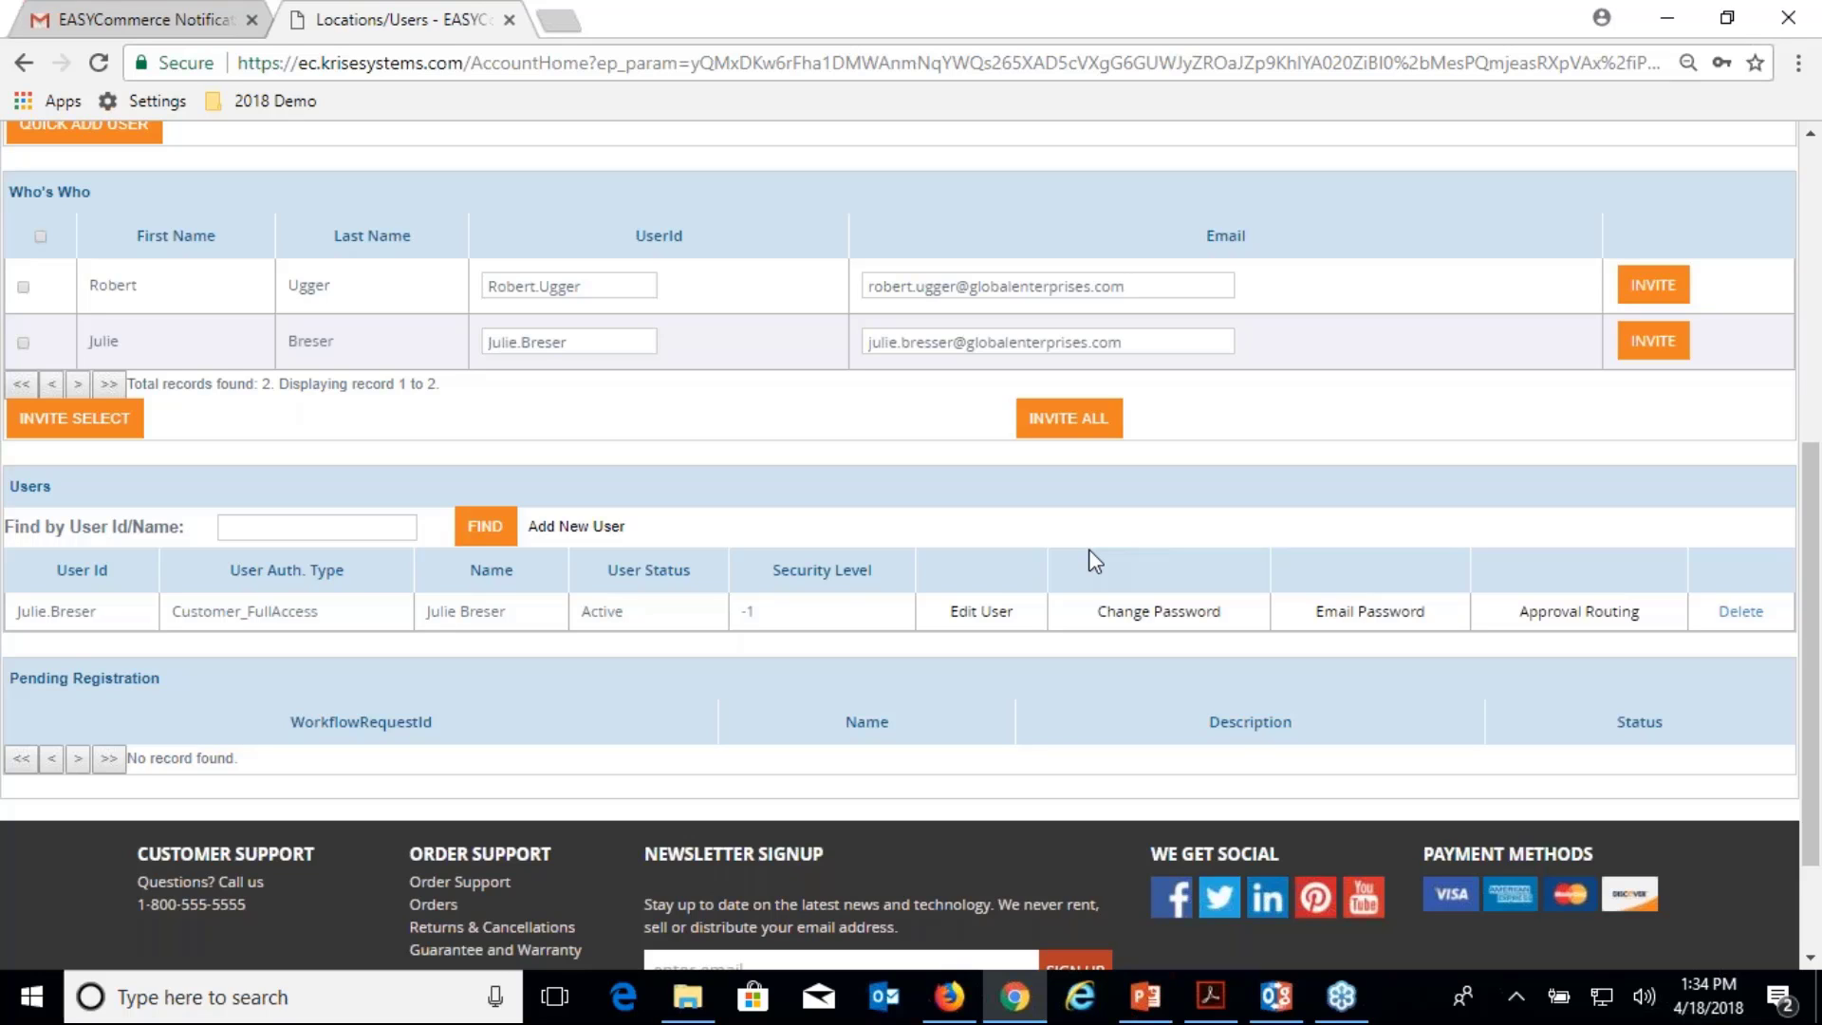
scroll(1089, 550, "up", 3)
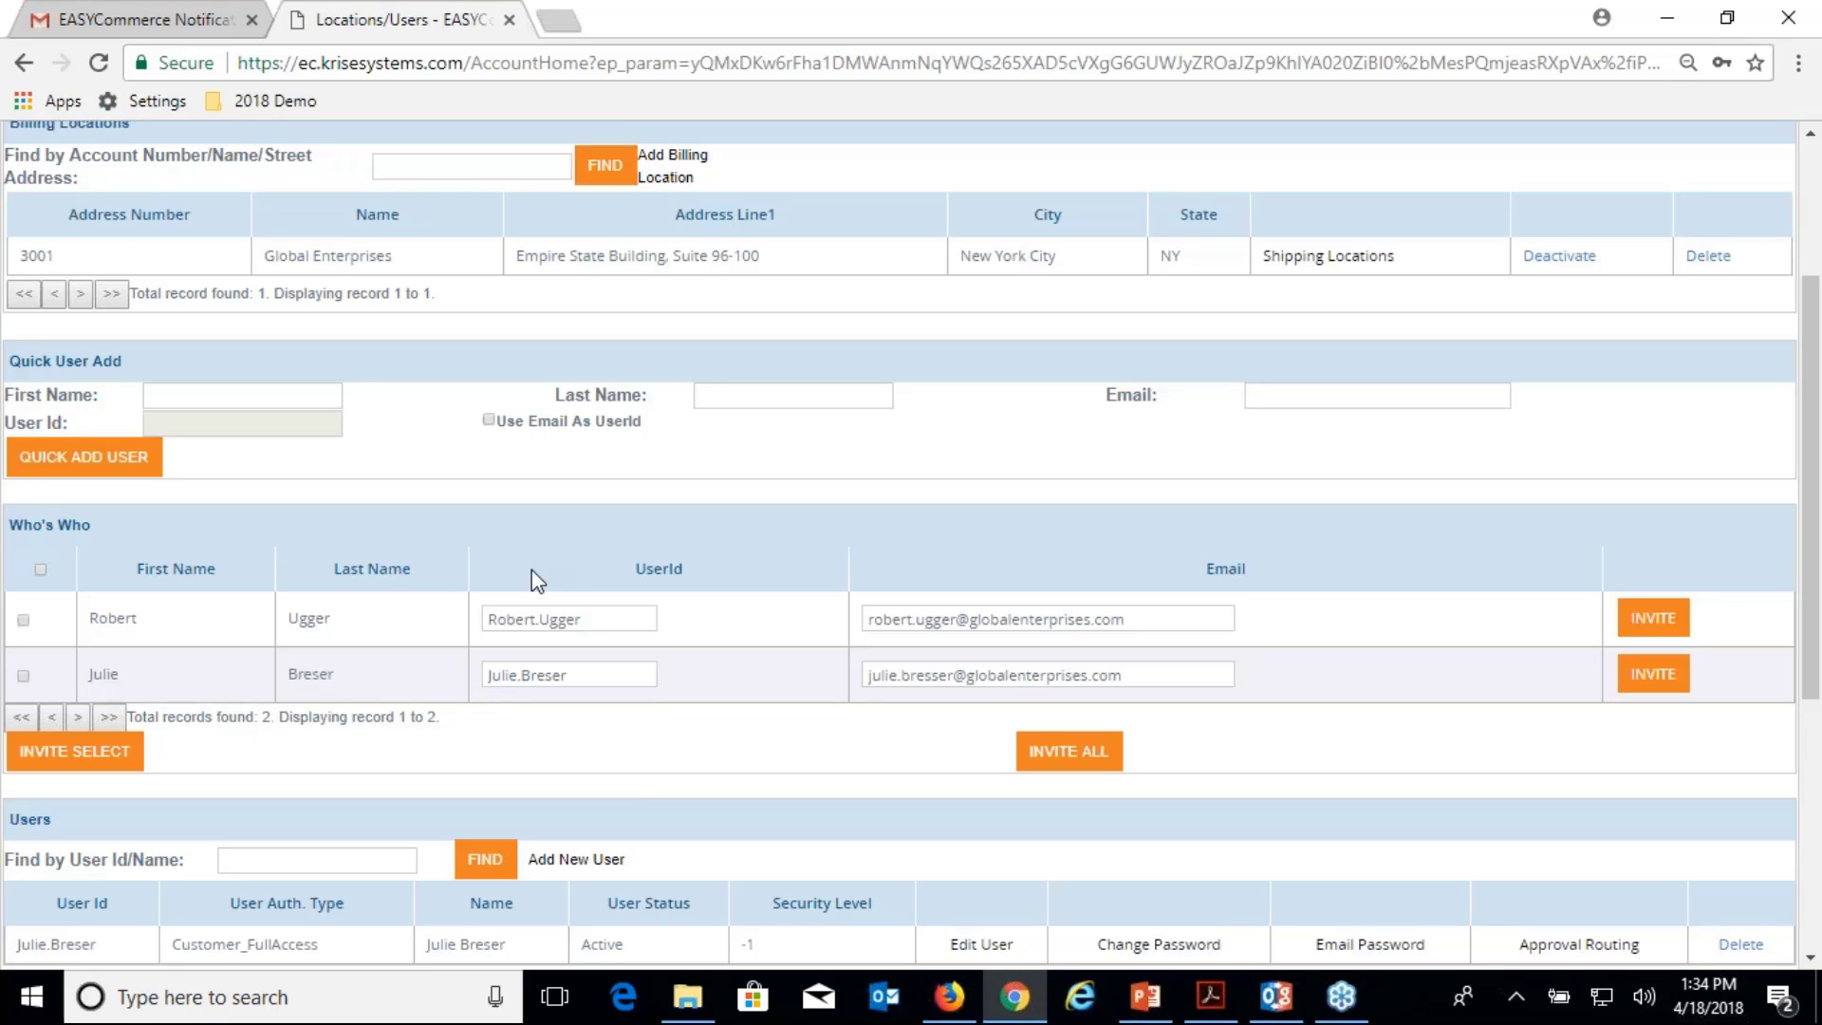
scroll(532, 569, "down", 3)
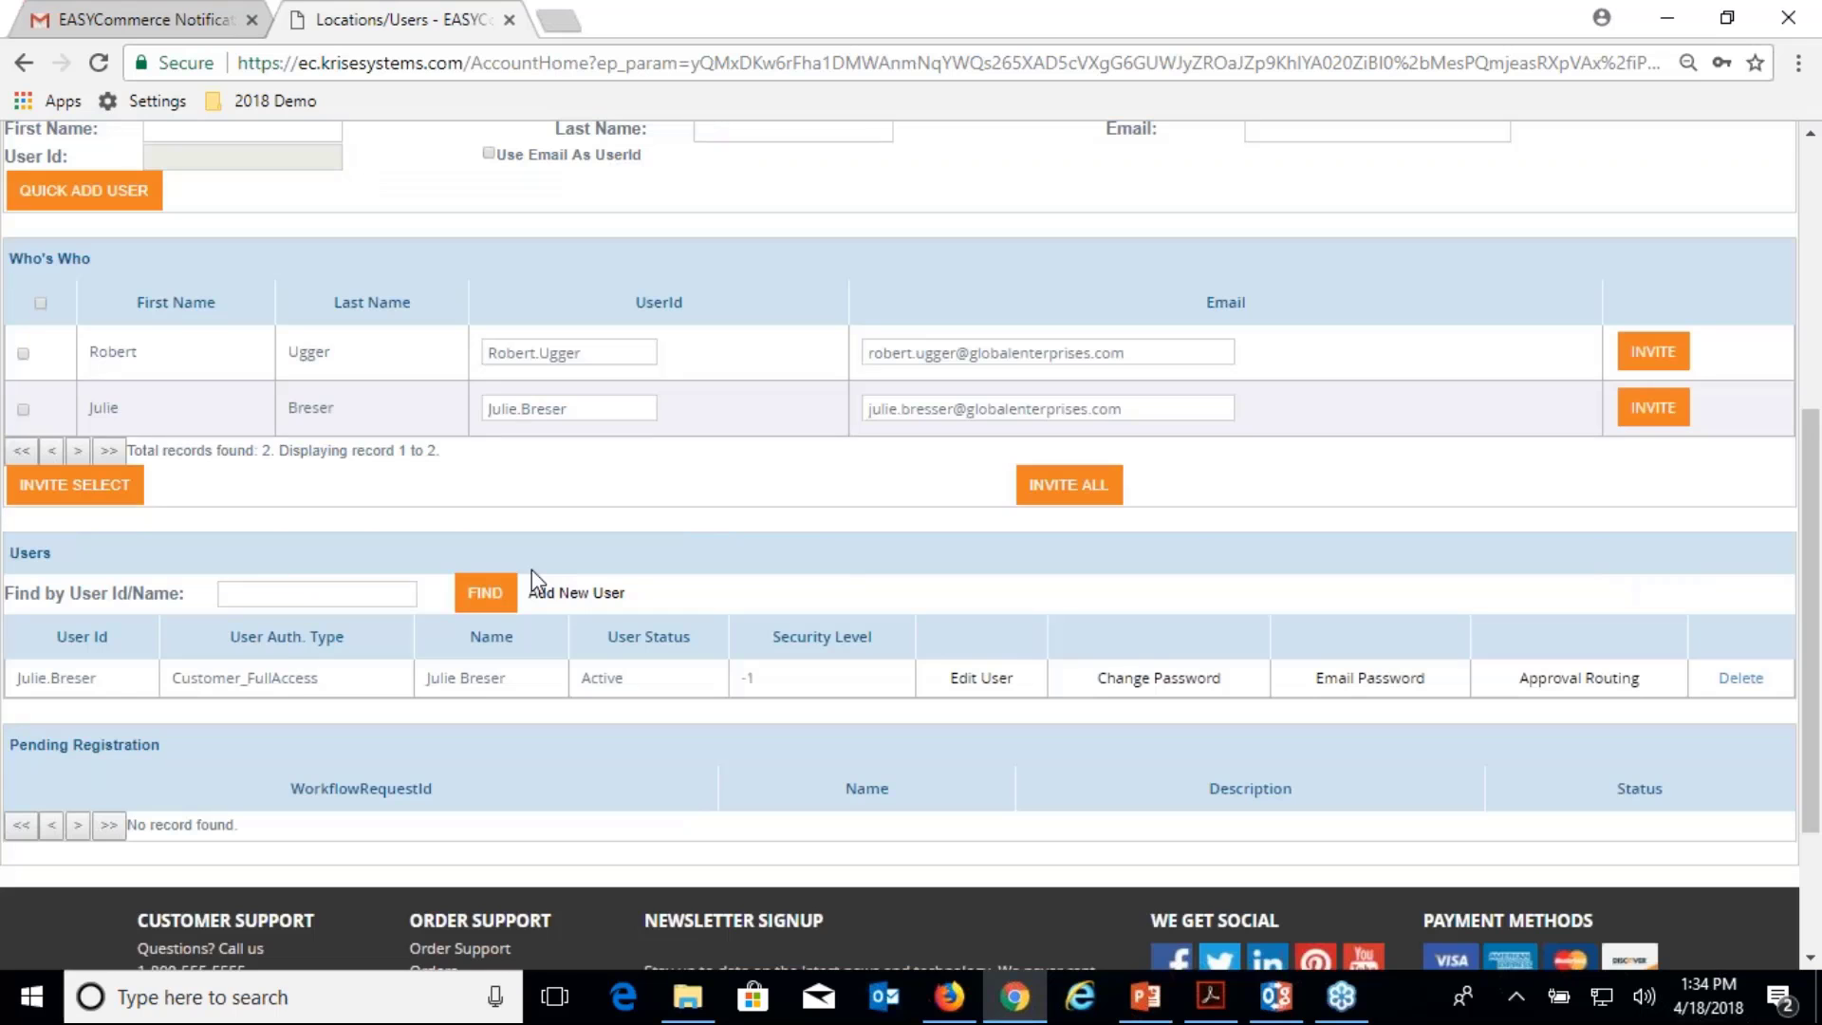
scroll(532, 569, "up", 6)
left_click(142, 19)
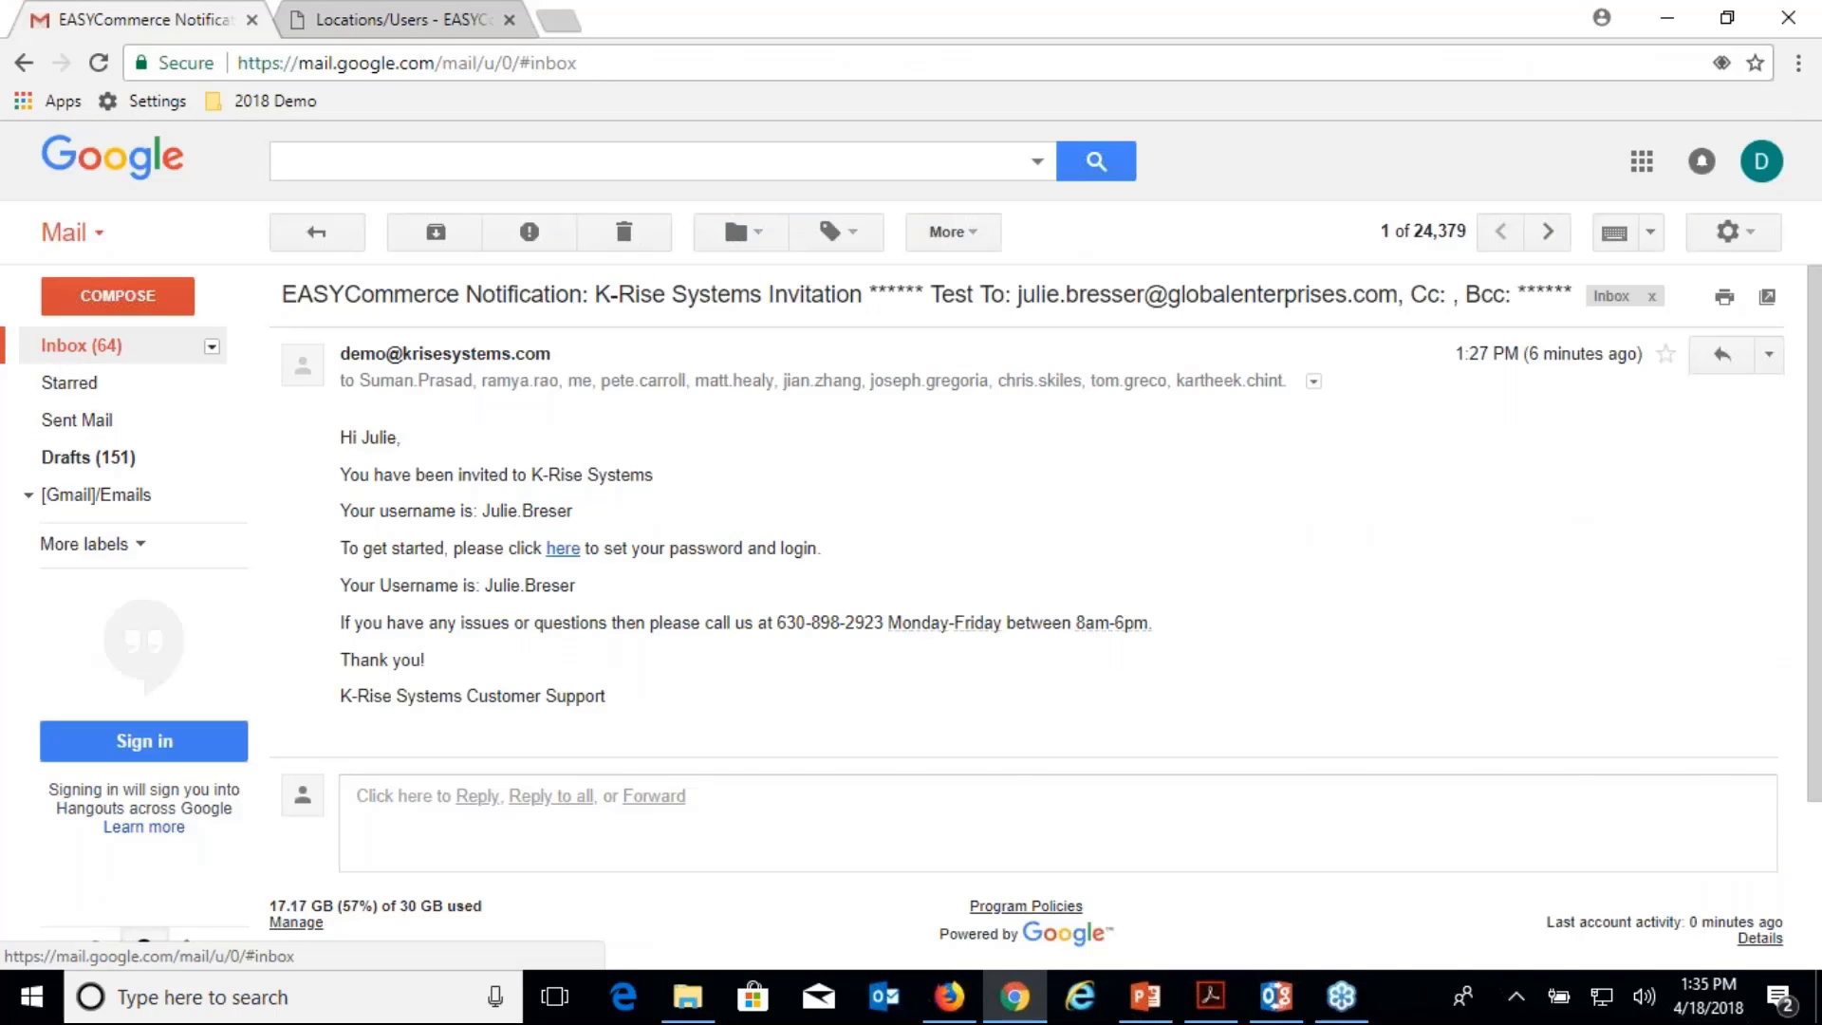
left_click(57, 345)
left_click(682, 292)
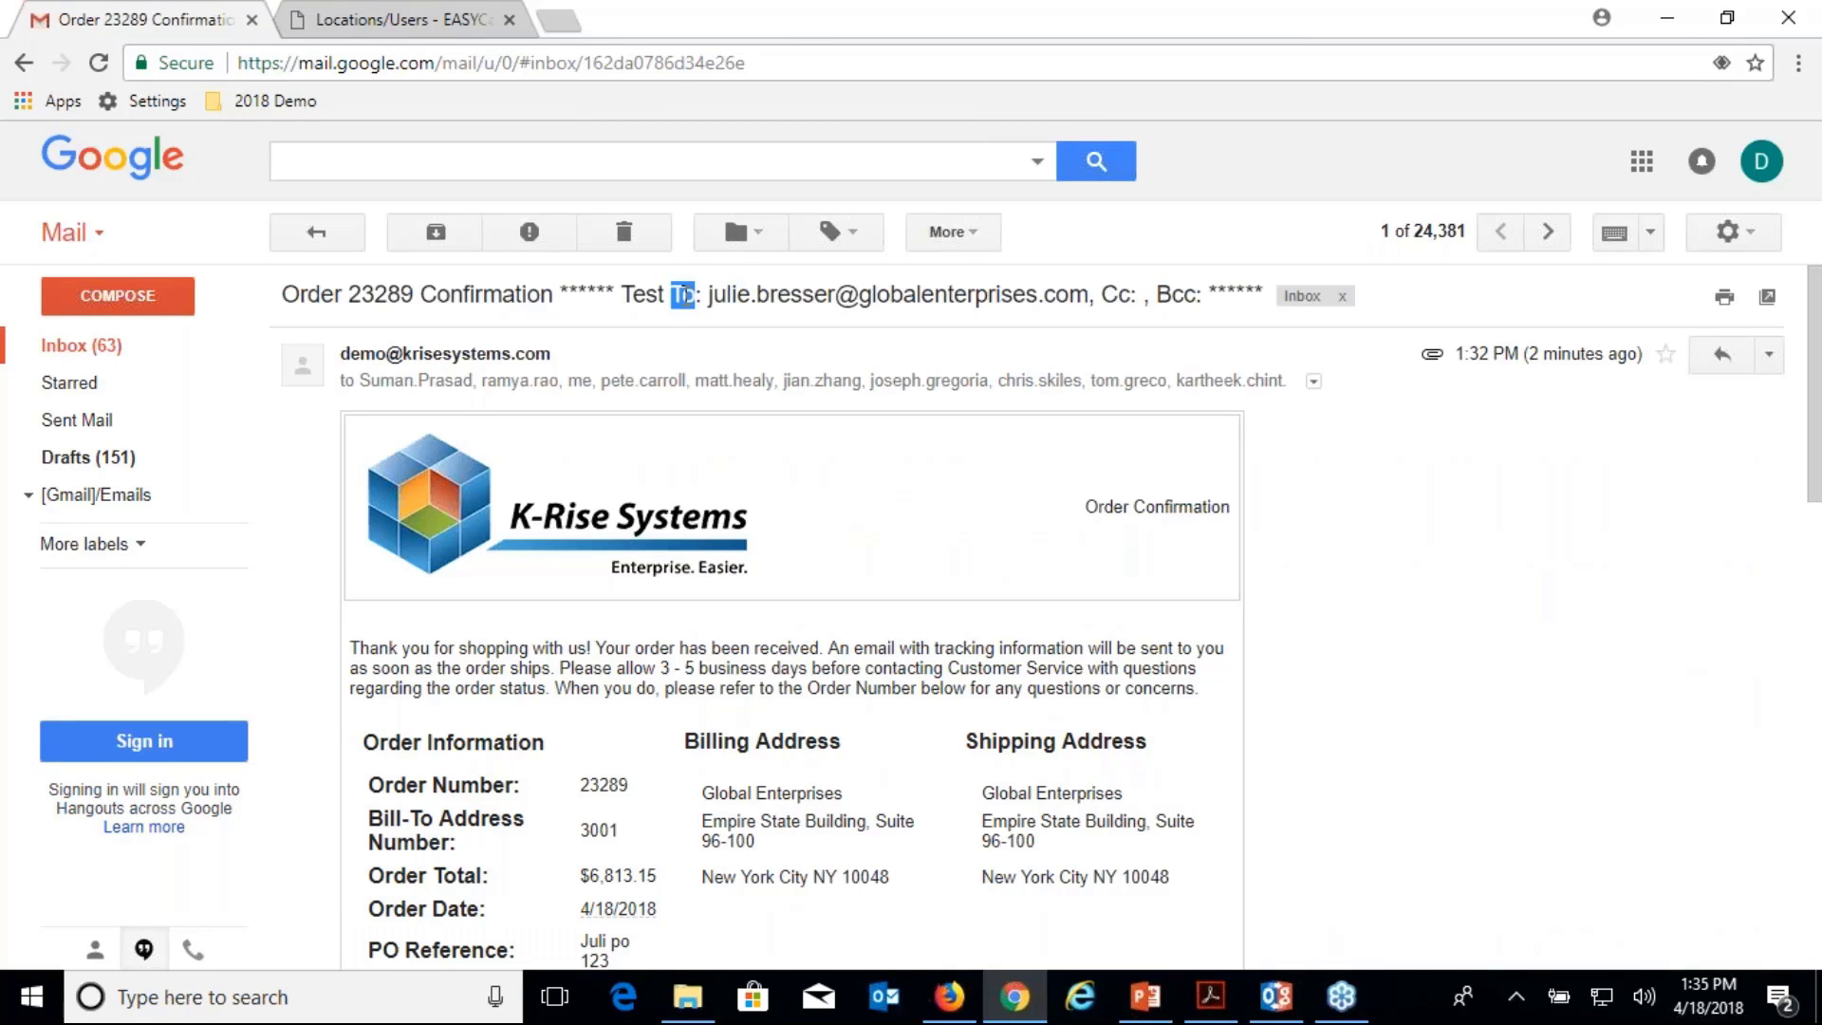
scroll(683, 295, "down", 5)
scroll(683, 295, "up", 4)
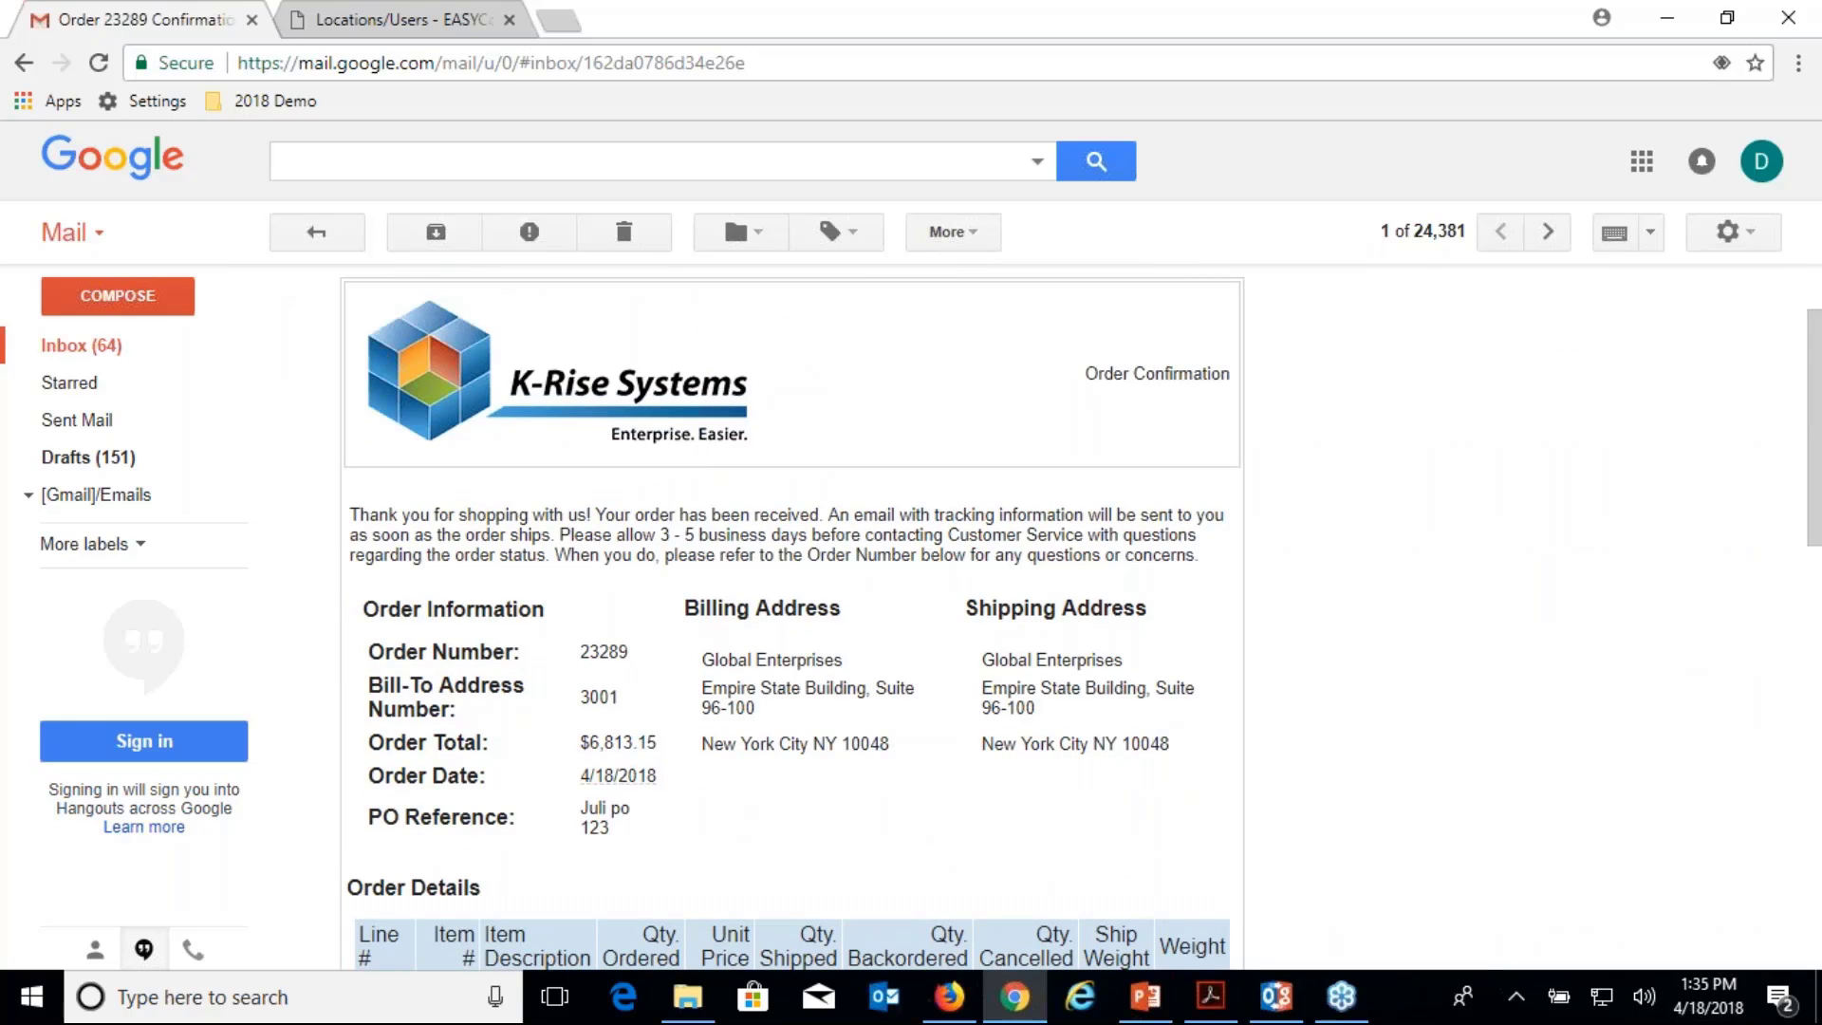
scroll(682, 295, "up", 2)
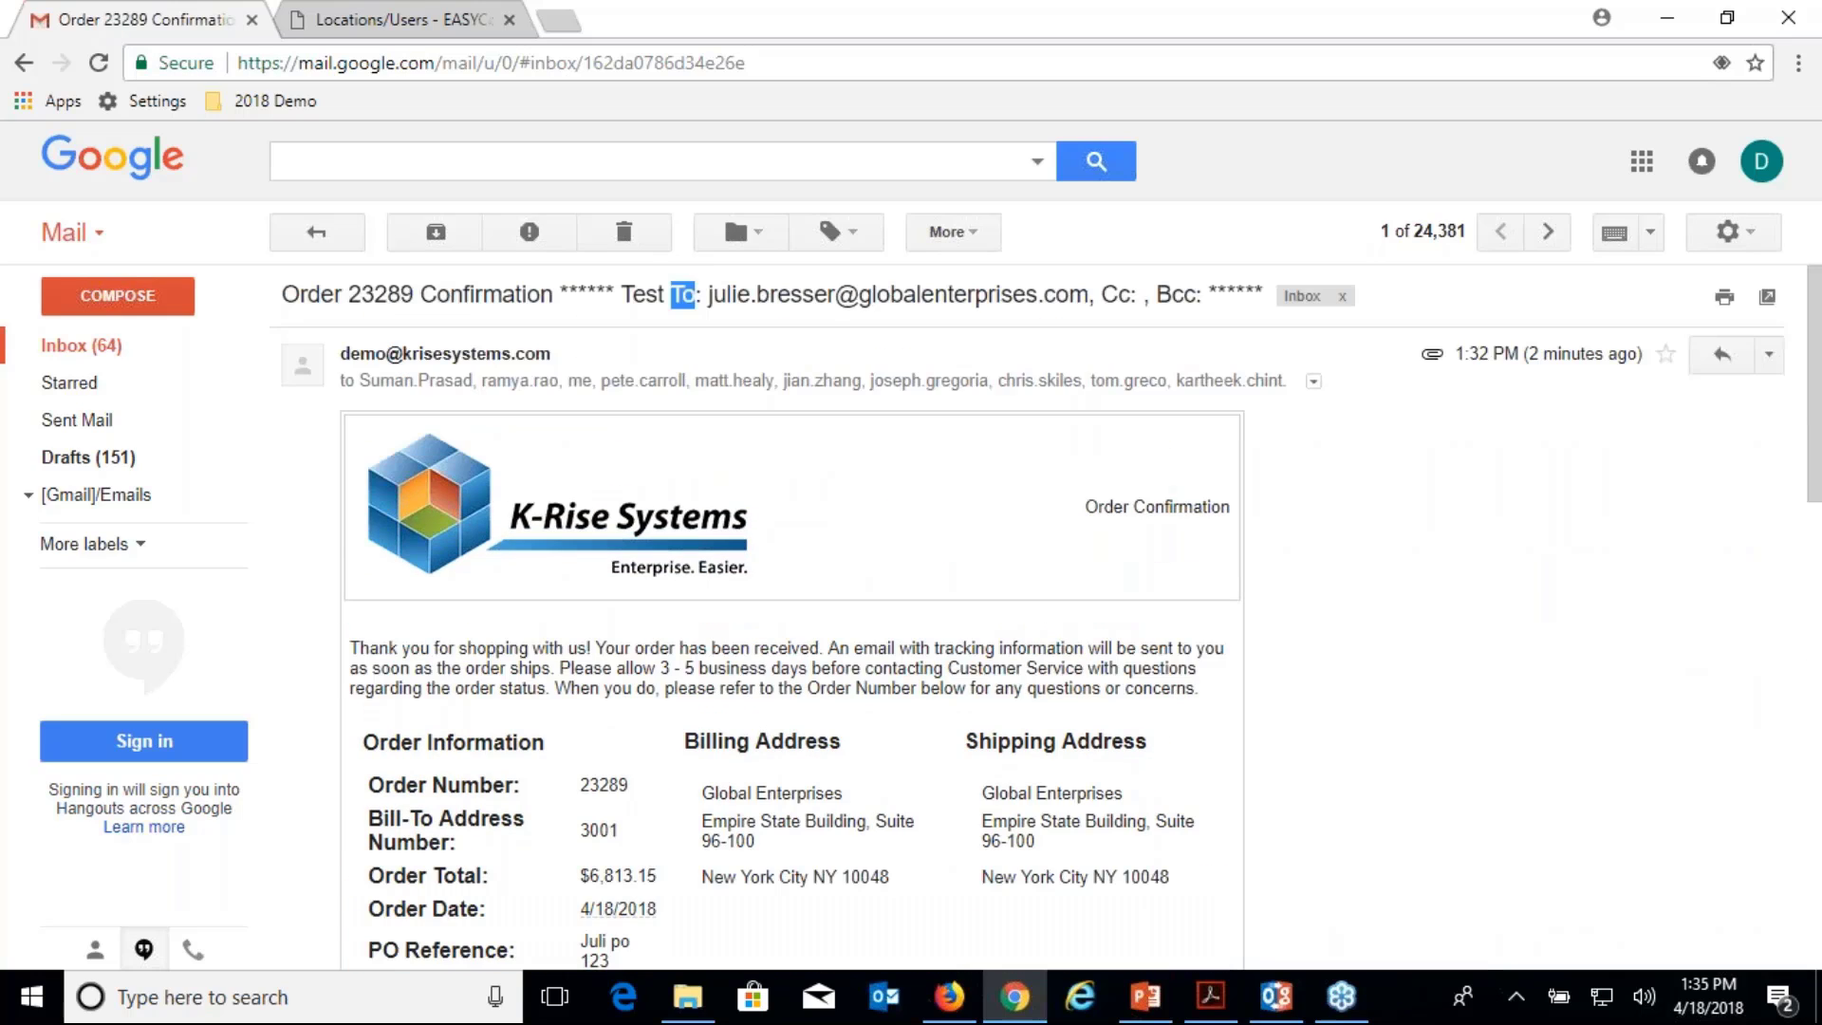
scroll(683, 295, "down", 1)
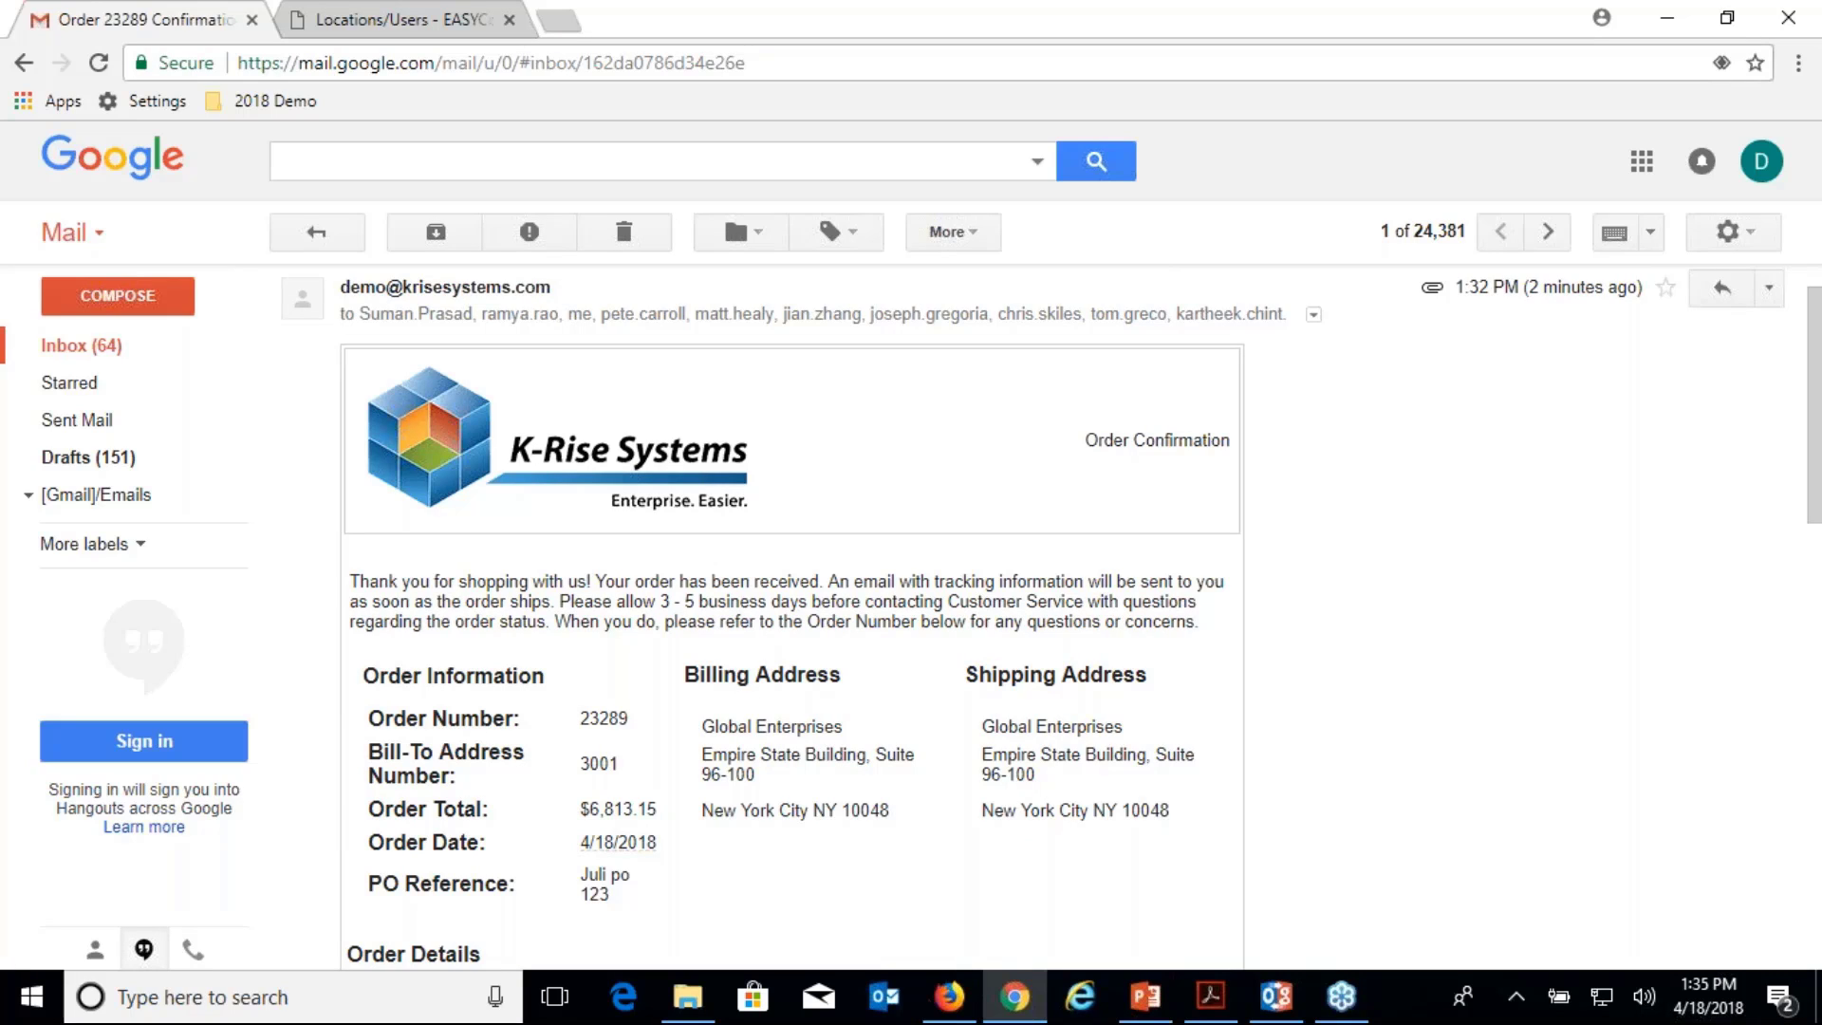
Review the email's Packing Tape and Shipping Charge lines, $6,813.15 total, and XML/CSV attachments.
scroll(792, 617, "down", 4)
scroll(793, 617, "up", 5)
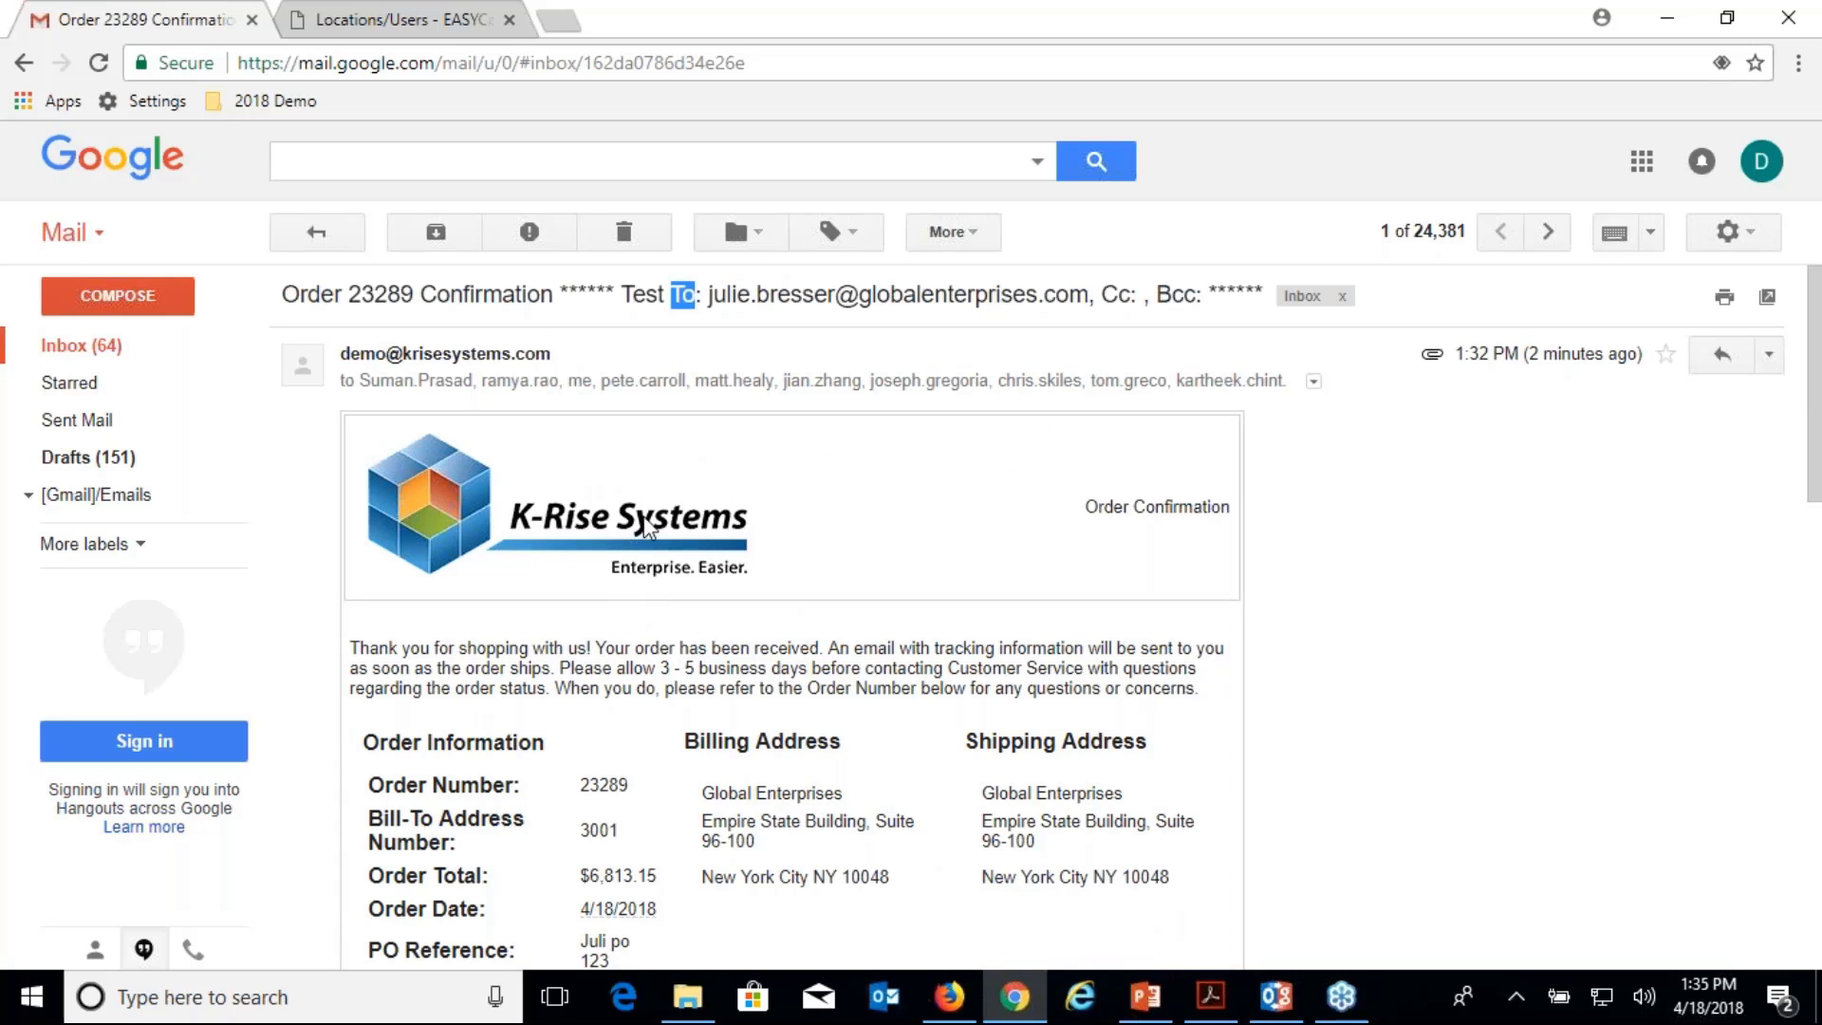
scroll(646, 518, "down", 2)
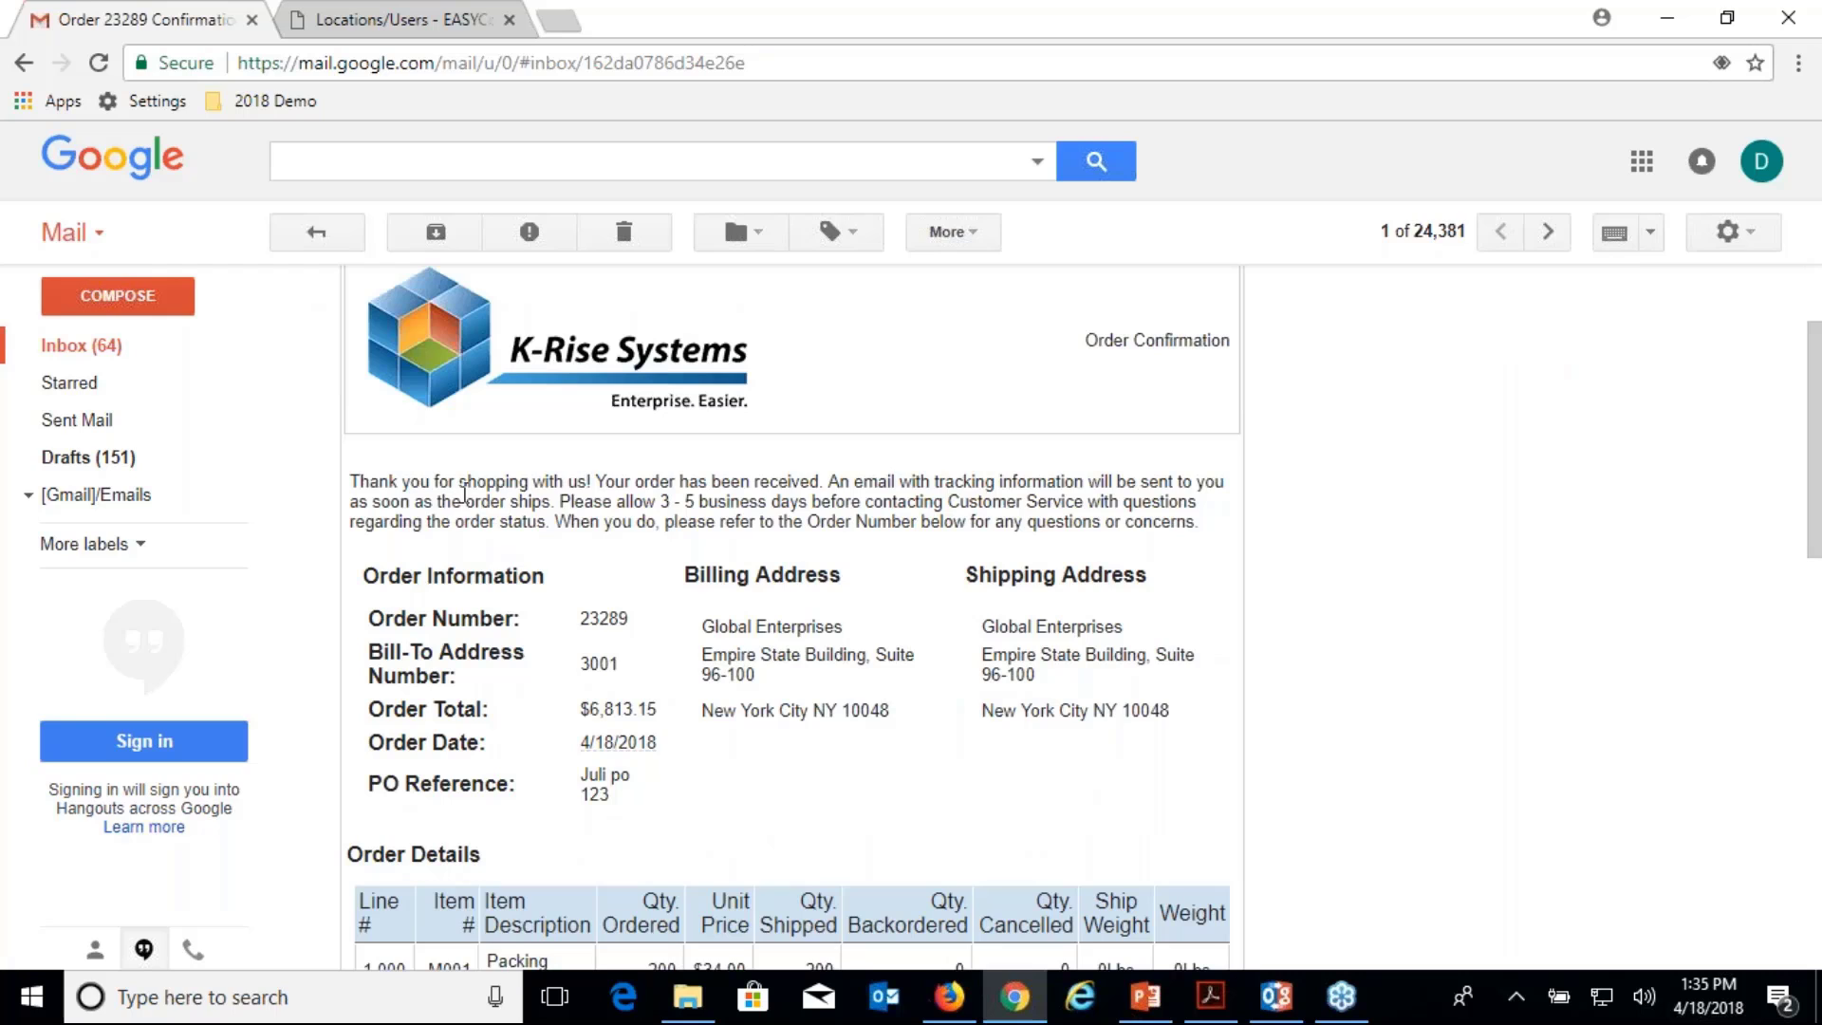
left_click_drag(462, 496, 739, 555)
left_click(722, 574)
scroll(788, 617, "down", 2)
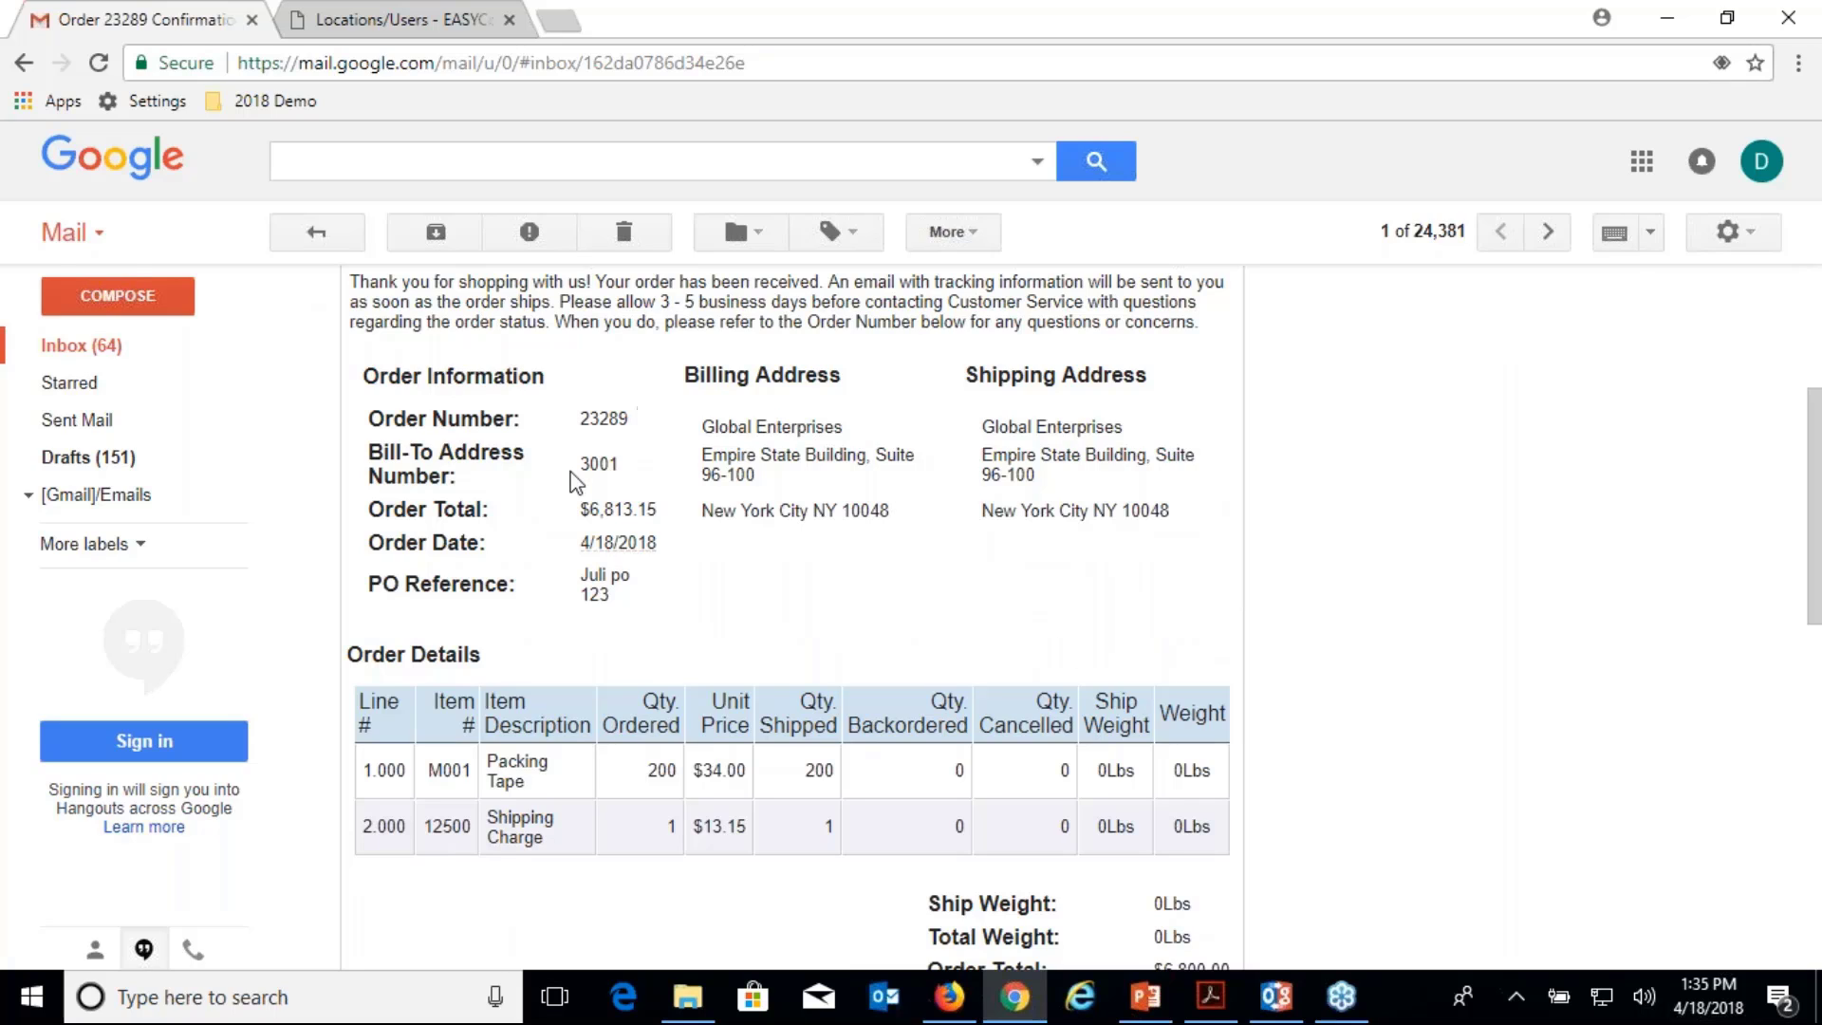
scroll(575, 482, "down", 1)
left_click_drag(389, 568, 1212, 581)
scroll(1210, 576, "down", 4)
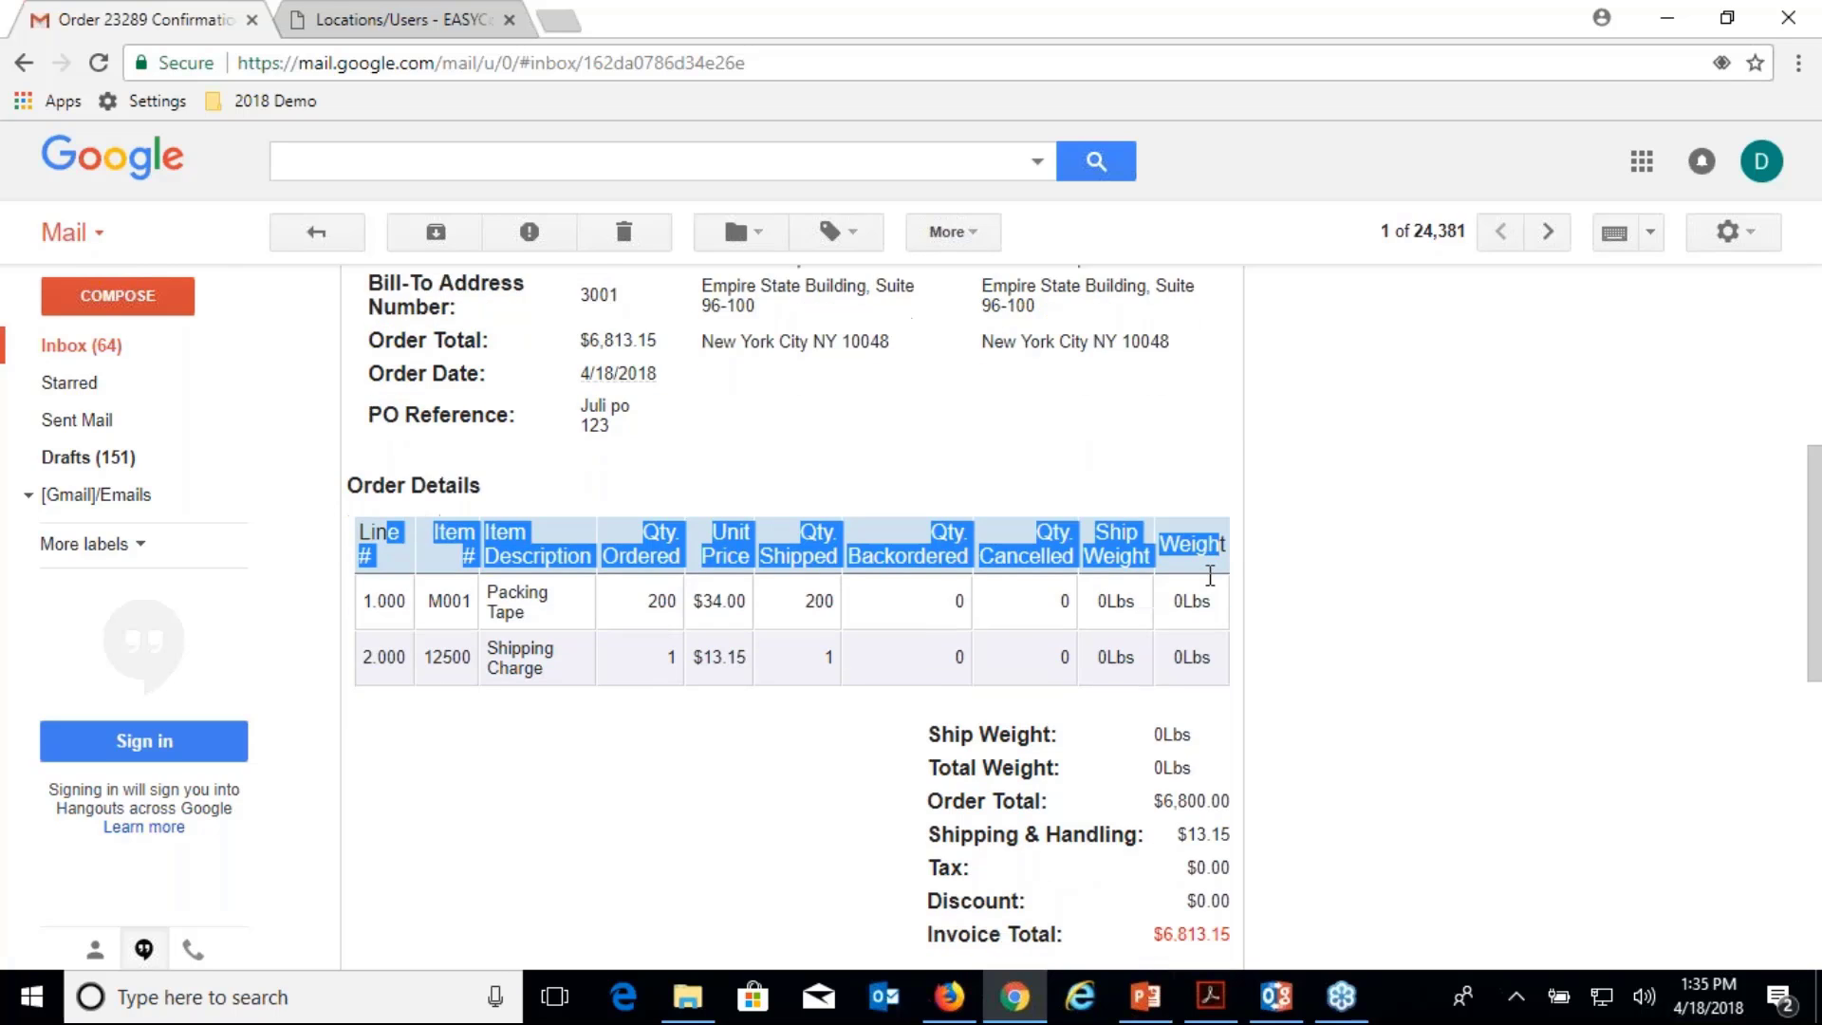